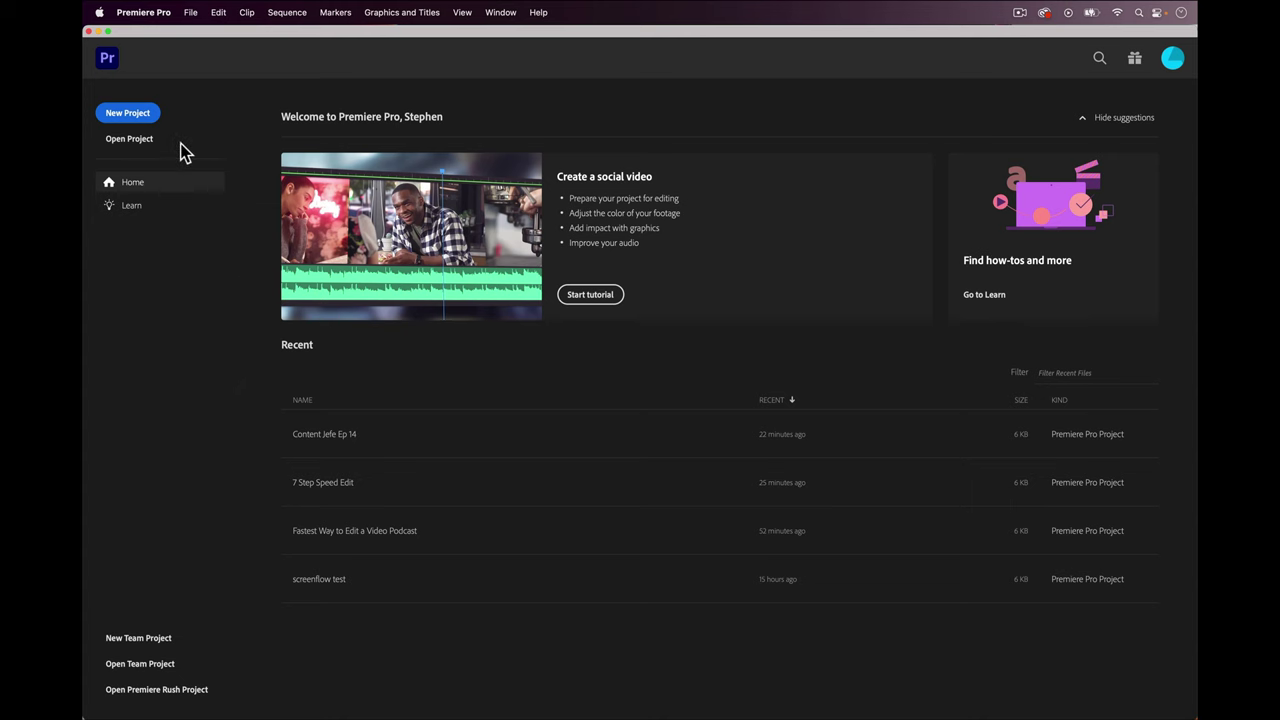
Create a new project named 'Content Jefe SPEED EDIT 14'.
{"action": "left_click", "coordinate": [140, 115]}
{"action": "type", "text": "Content Jefe"}
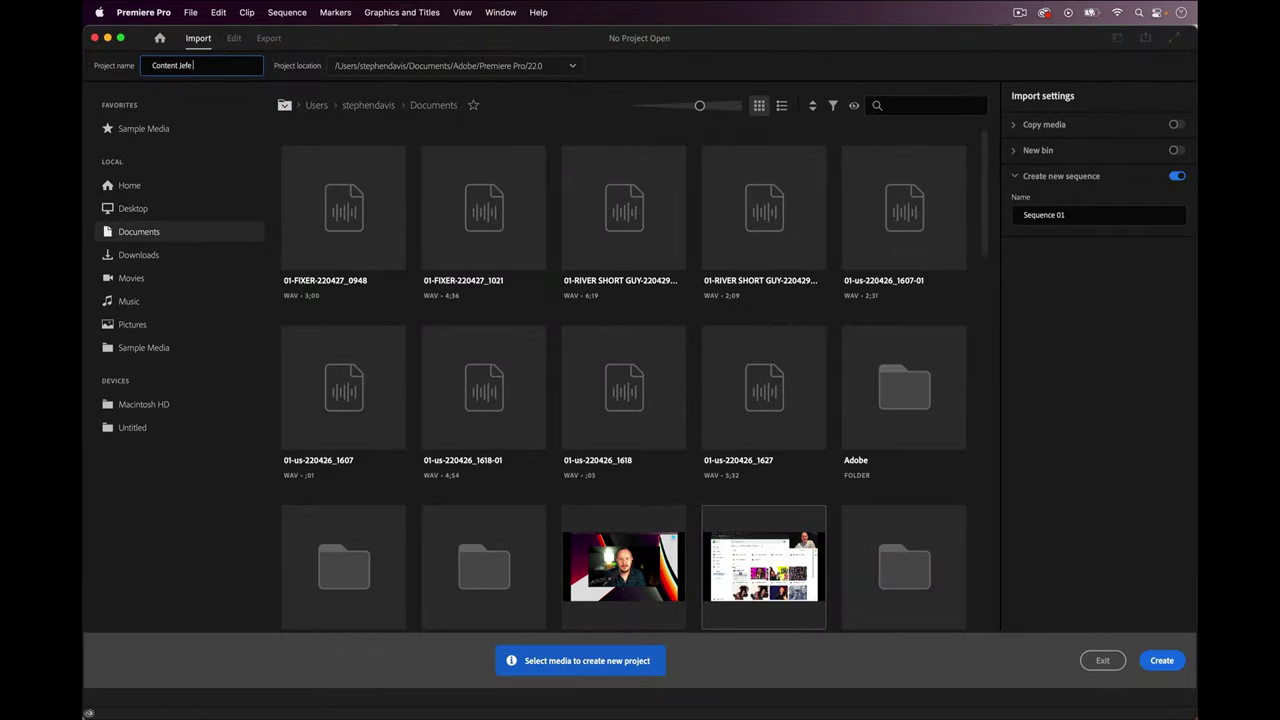
{"action": "type", "text": " SPEED EDIT 14"}
{"action": "key", "text": "Return"}
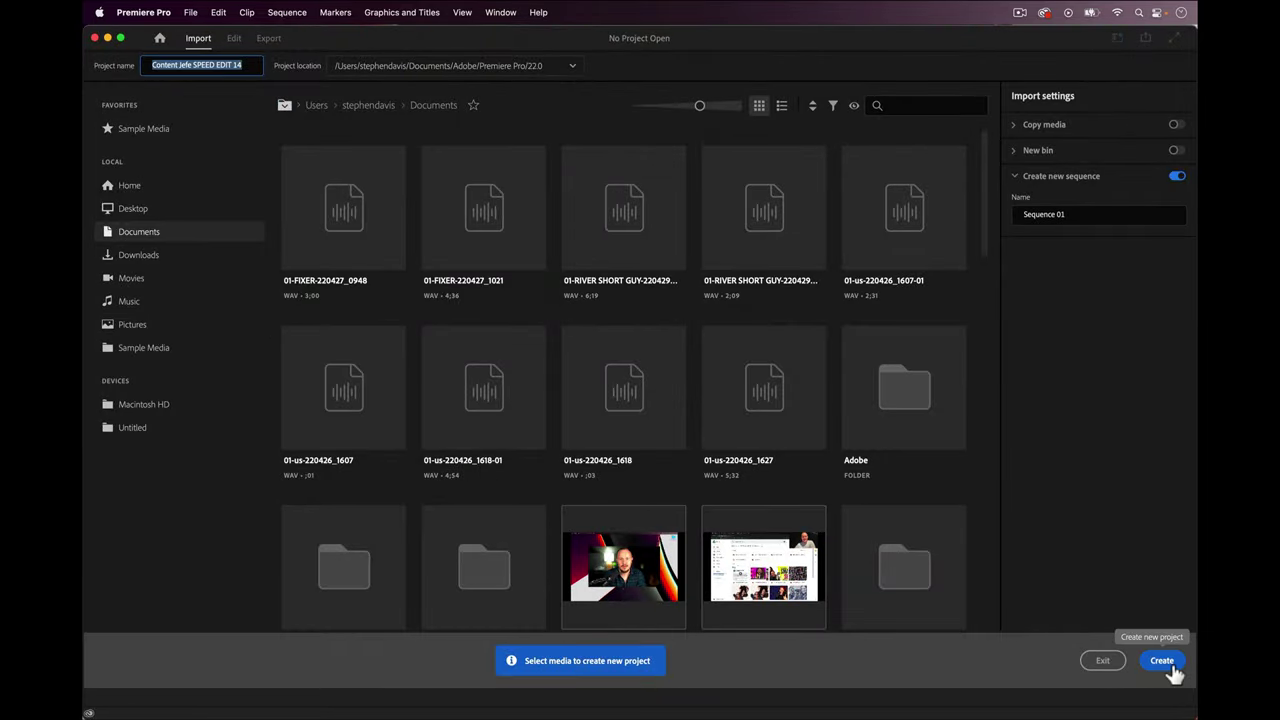
{"action": "left_click", "coordinate": [1165, 664]}
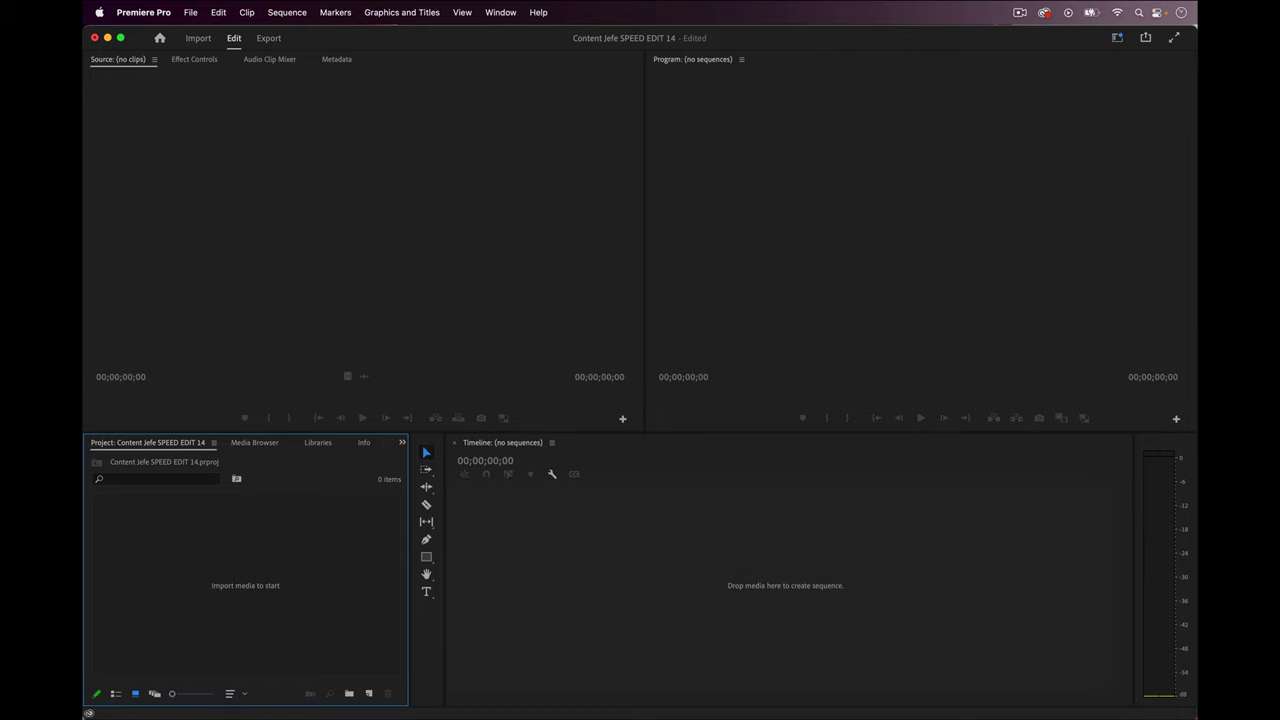
Import the five desktop files, including C0001.MP4 and two WAV tracks, into the Project panel.
{"action": "left_click", "coordinate": [138, 692]}
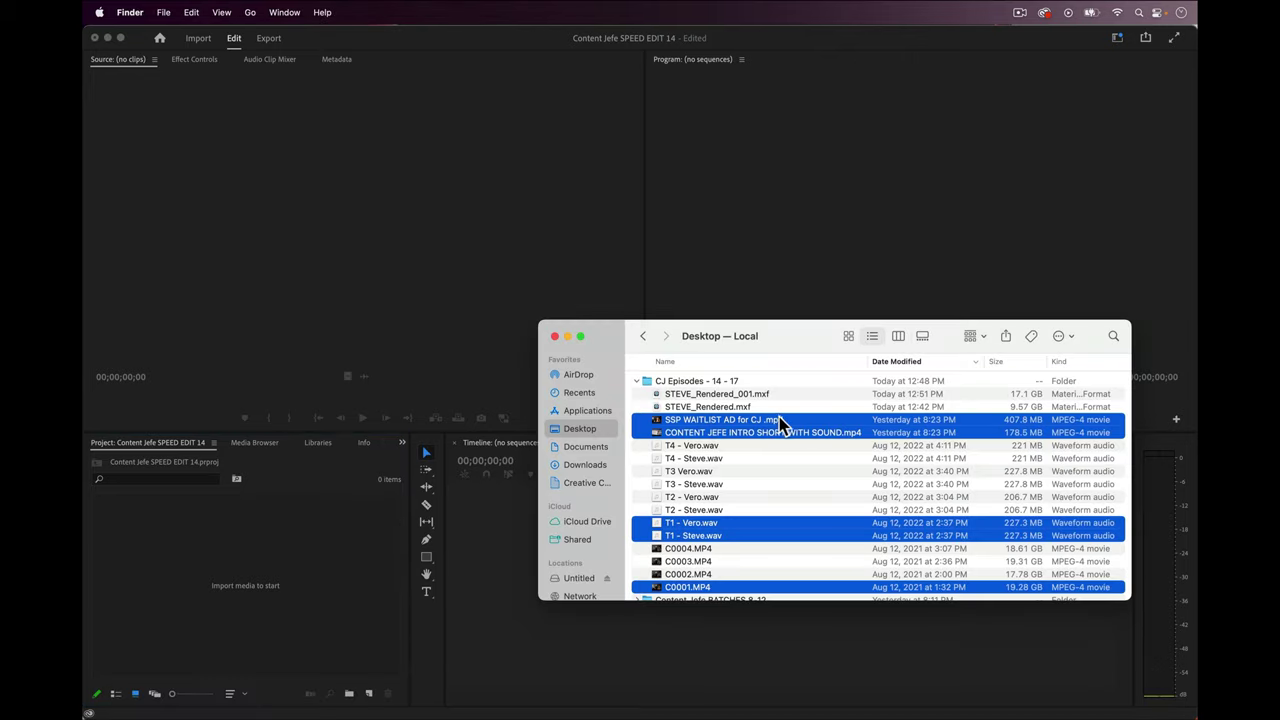
{"action": "left_click_drag", "start_coordinate": [774, 419], "coordinate": [294, 543]}
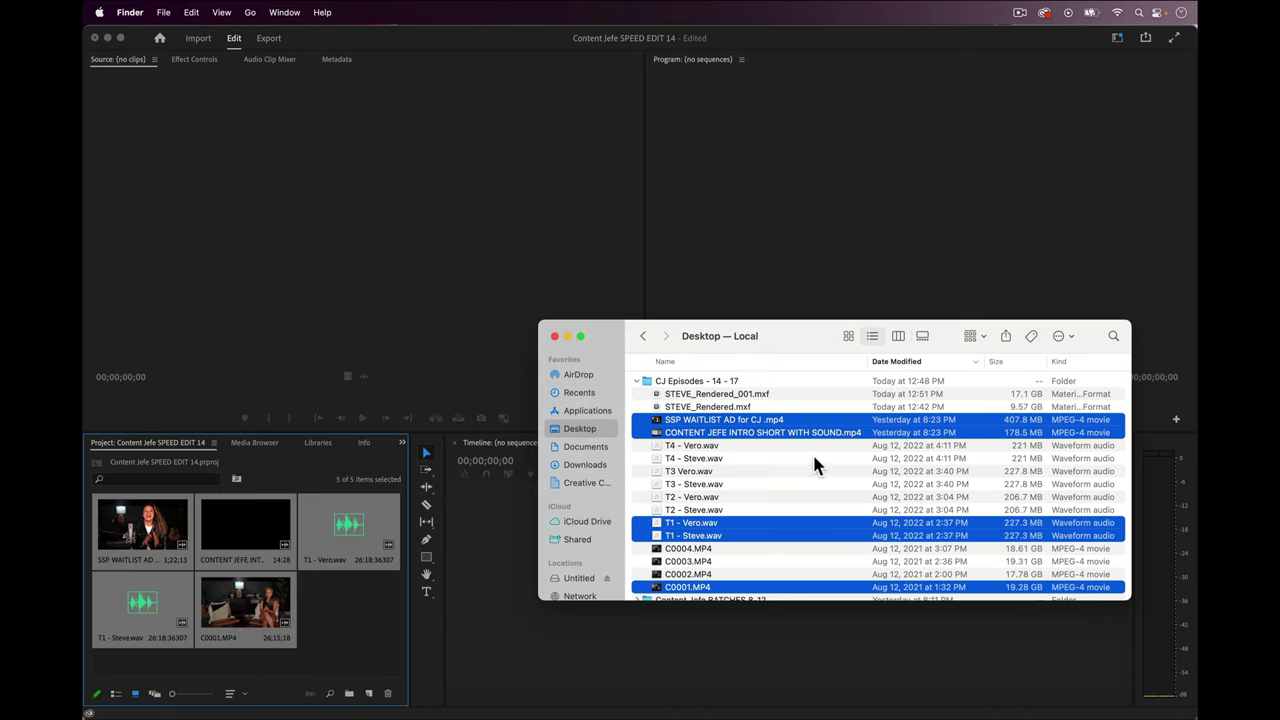
{"action": "left_click", "coordinate": [400, 603]}
{"action": "left_click", "coordinate": [357, 629]}
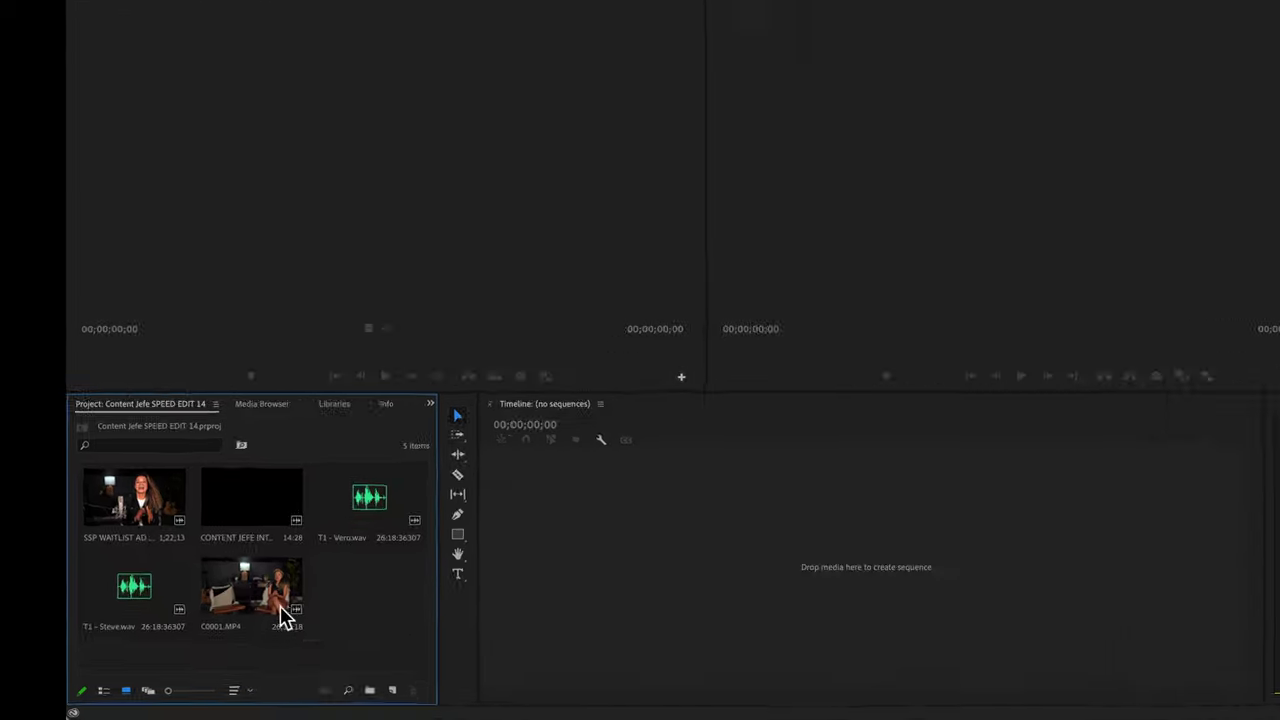
Rename the C0001.MP4 camera clip to US.
{"action": "left_click", "coordinate": [256, 575]}
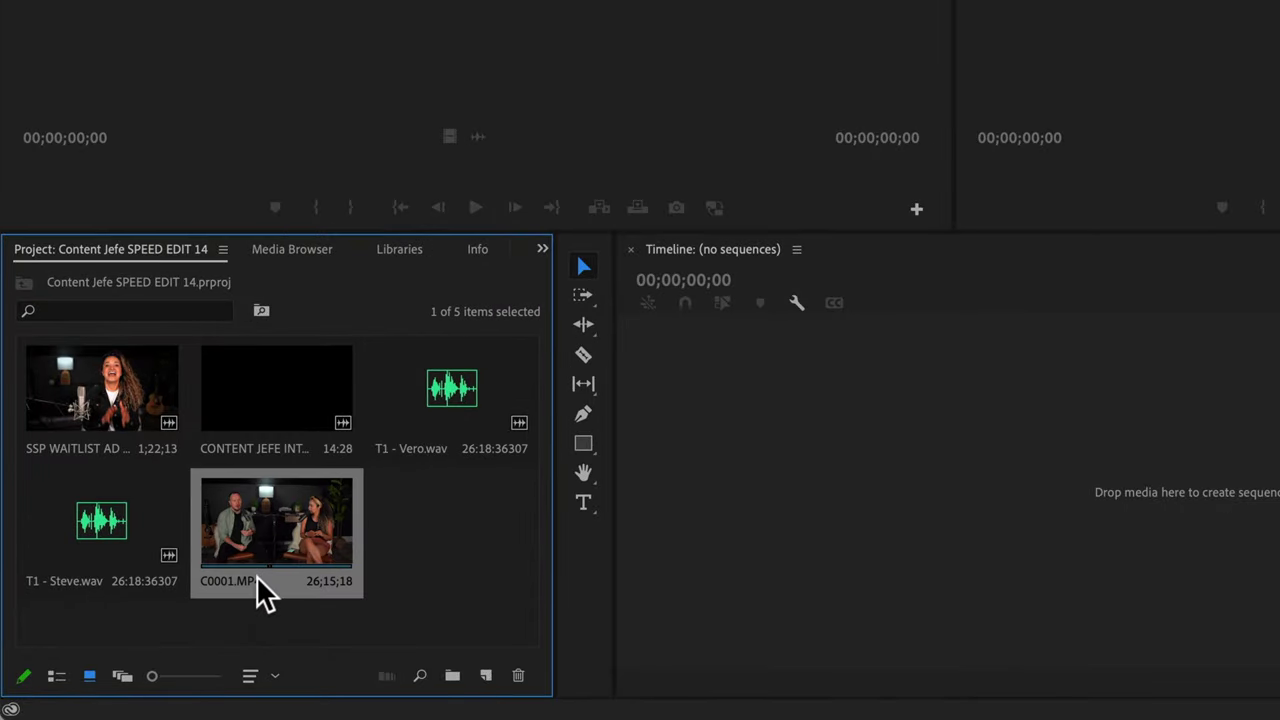
{"action": "left_click", "coordinate": [229, 582]}
{"action": "type", "text": "US"}
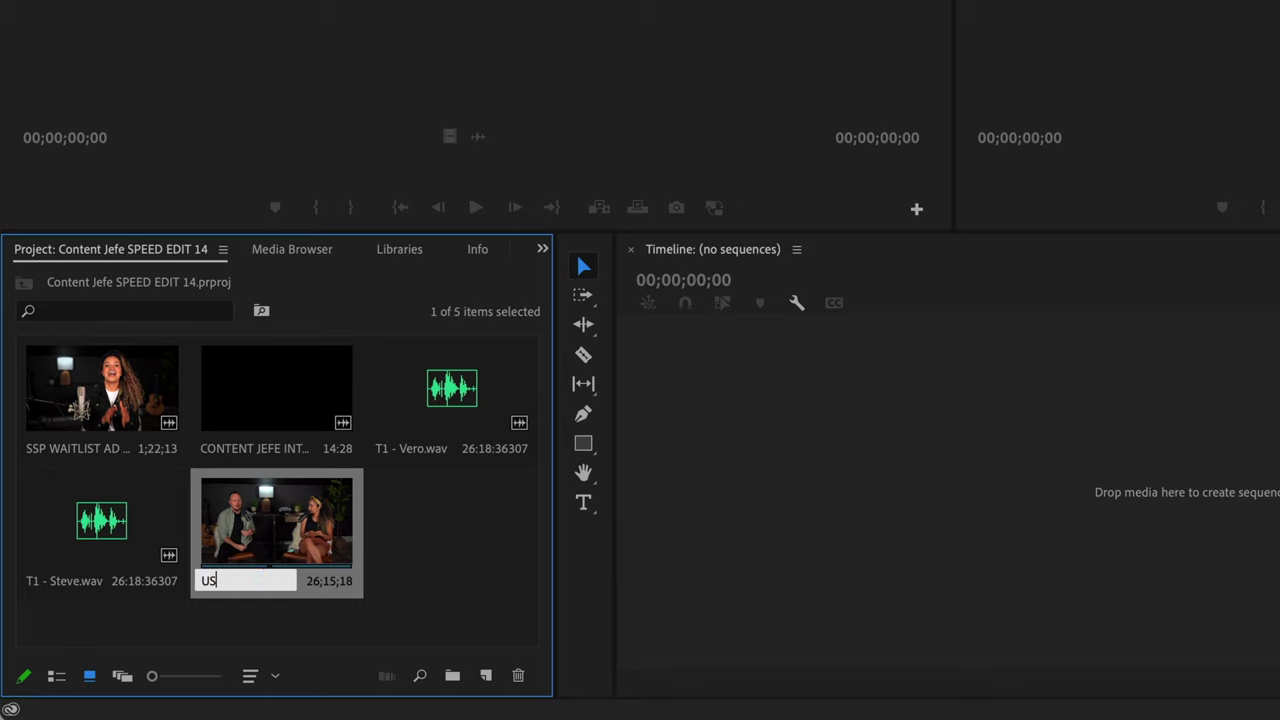
{"action": "left_click", "coordinate": [474, 564]}
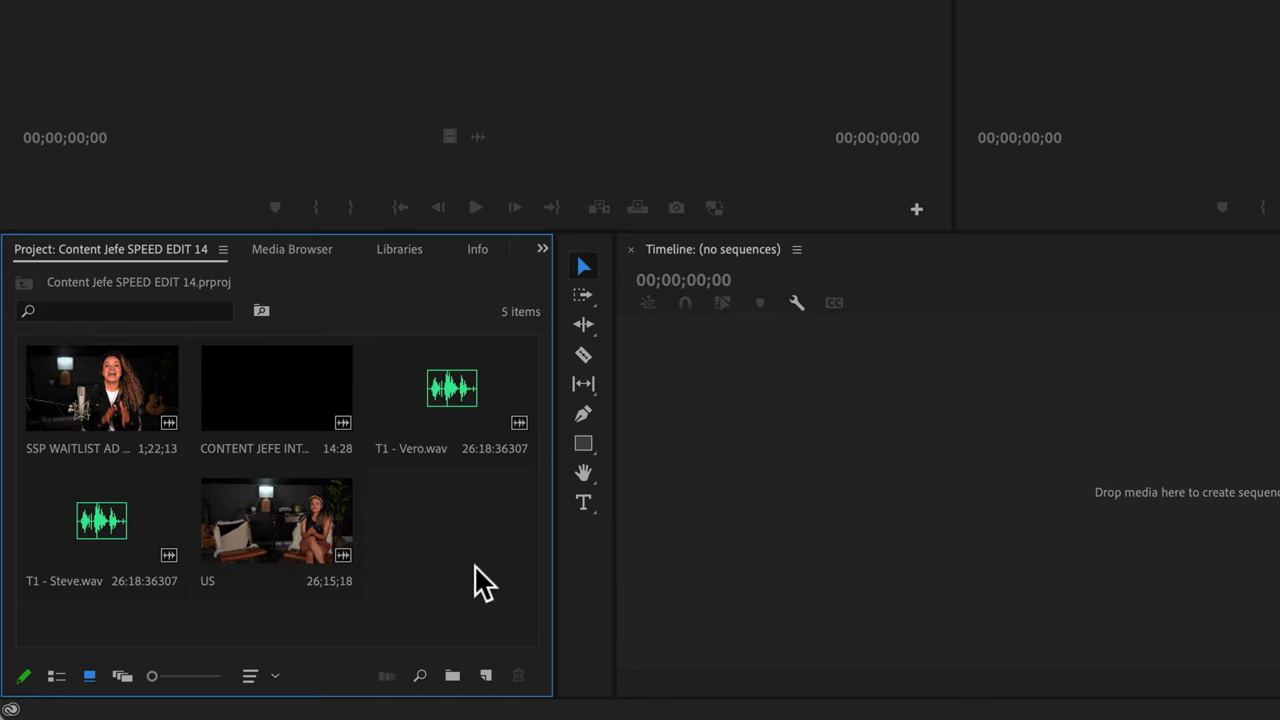
Duplicate the US clip and rename the copy after the first host.
{"action": "left_click", "coordinate": [240, 577]}
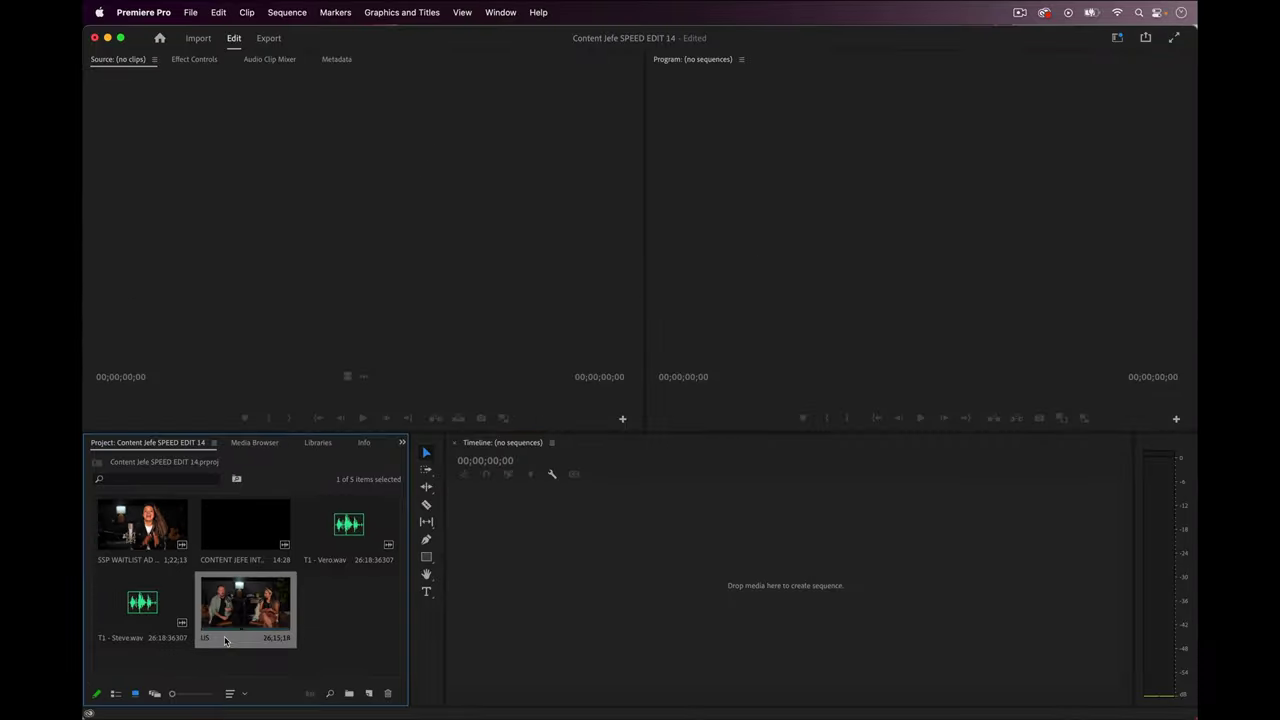
{"action": "right_click", "coordinate": [225, 641]}
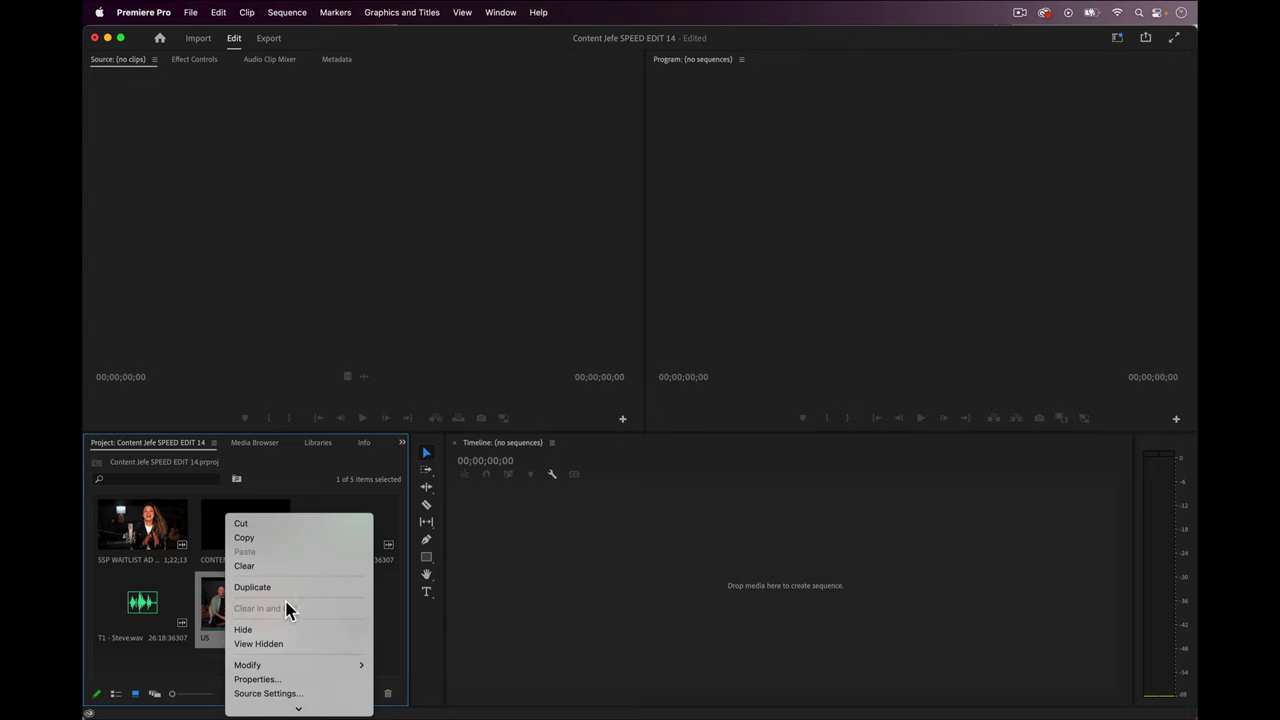
{"action": "left_click", "coordinate": [289, 590]}
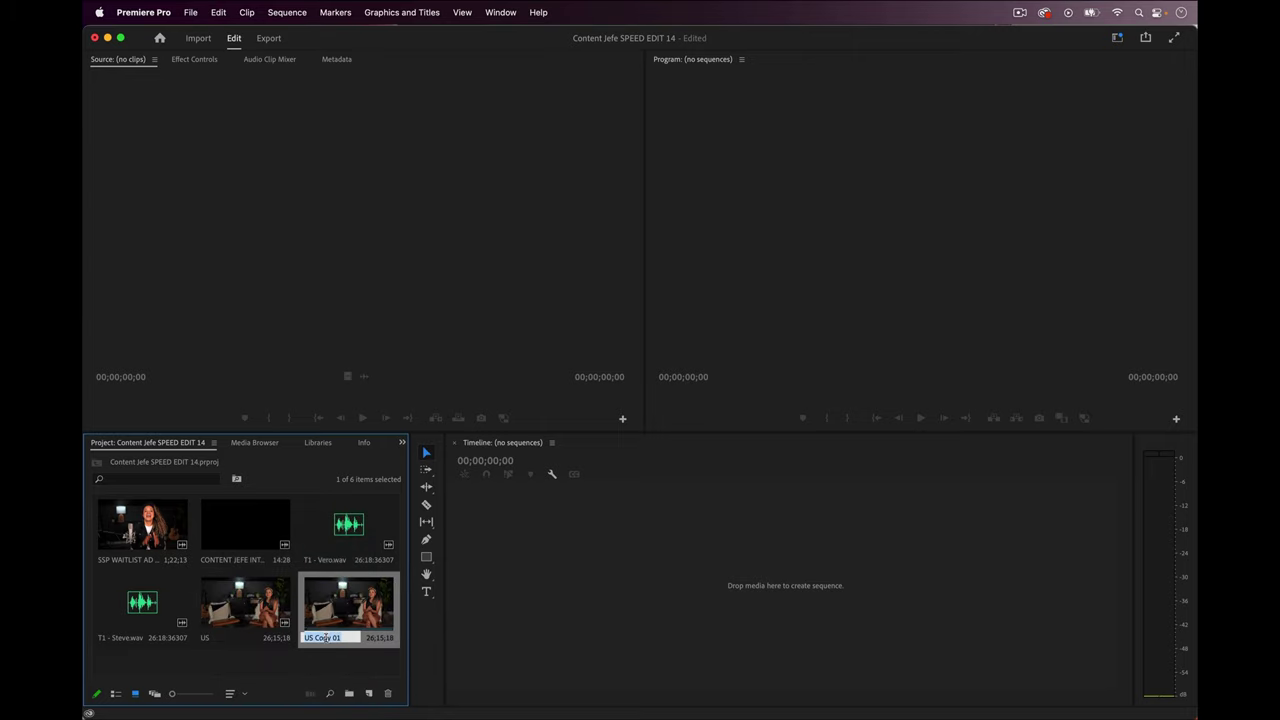
{"action": "type", "text": "EV"}
{"action": "key", "text": "Return"}
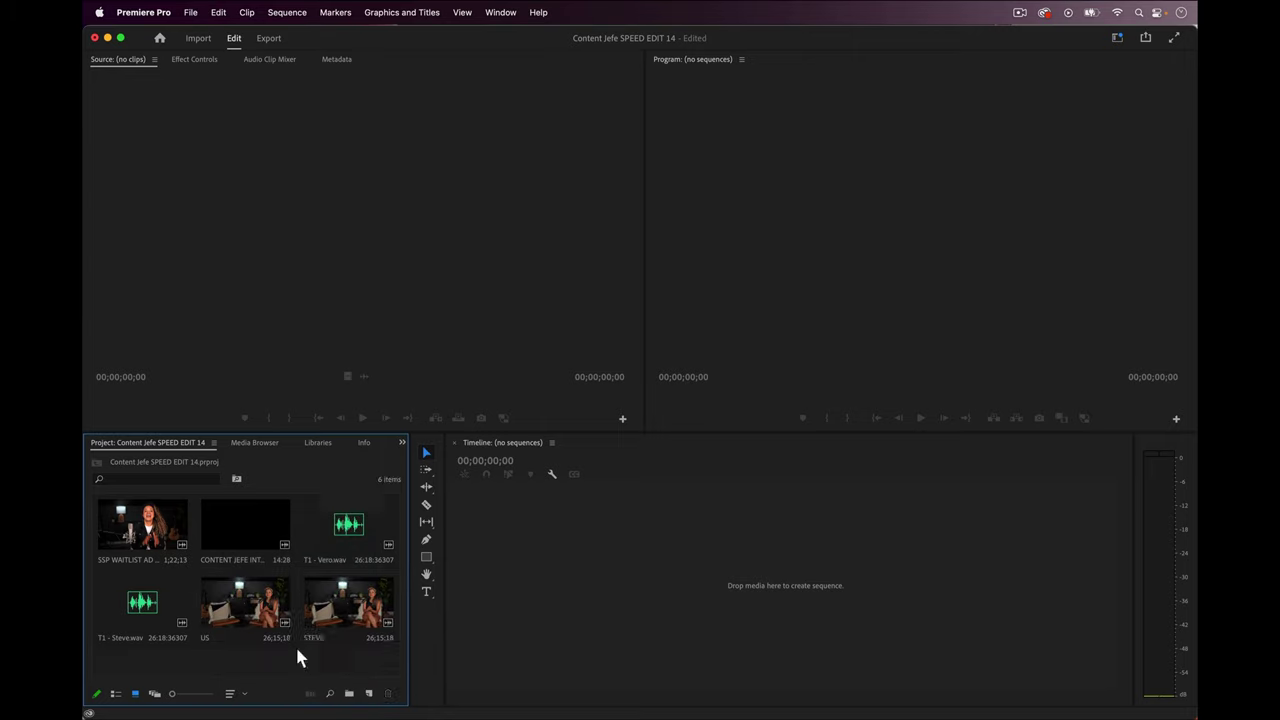
Duplicate the first host's copy again and rename it after the second host.
{"action": "right_click", "coordinate": [341, 648]}
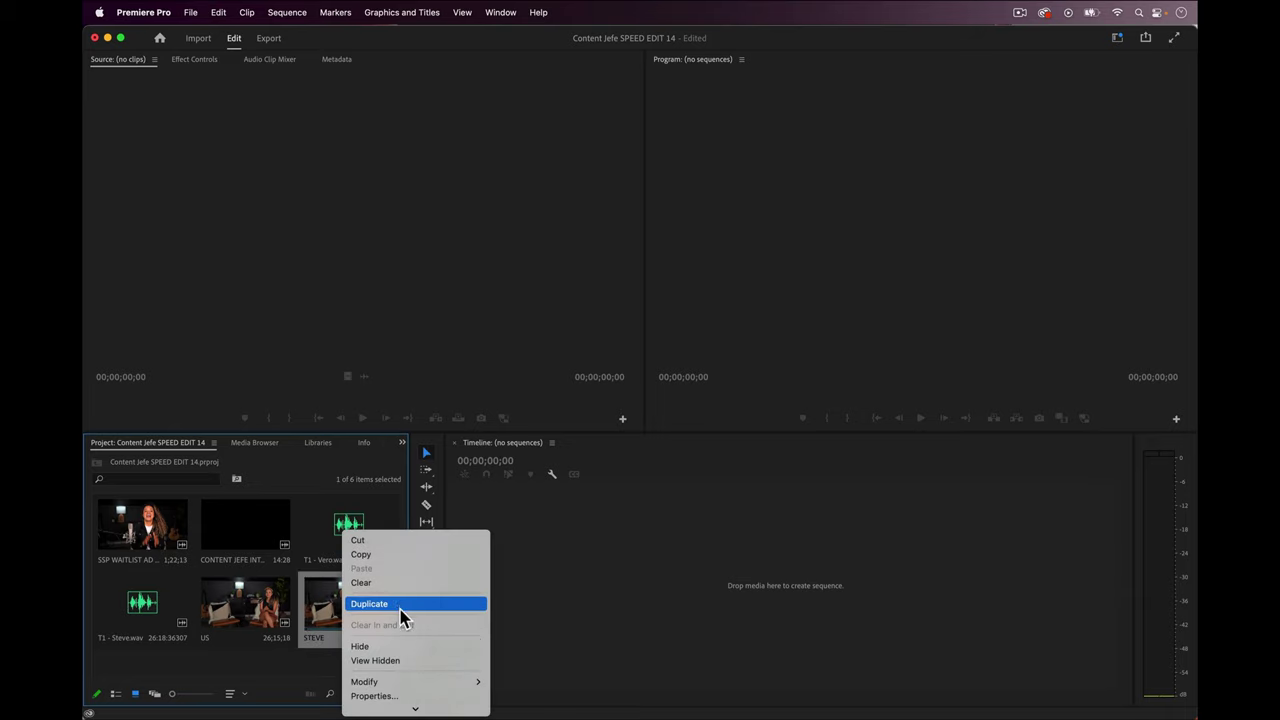
{"action": "left_click", "coordinate": [400, 609]}
{"action": "left_click", "coordinate": [123, 666]}
{"action": "type", "text": "Ver"}
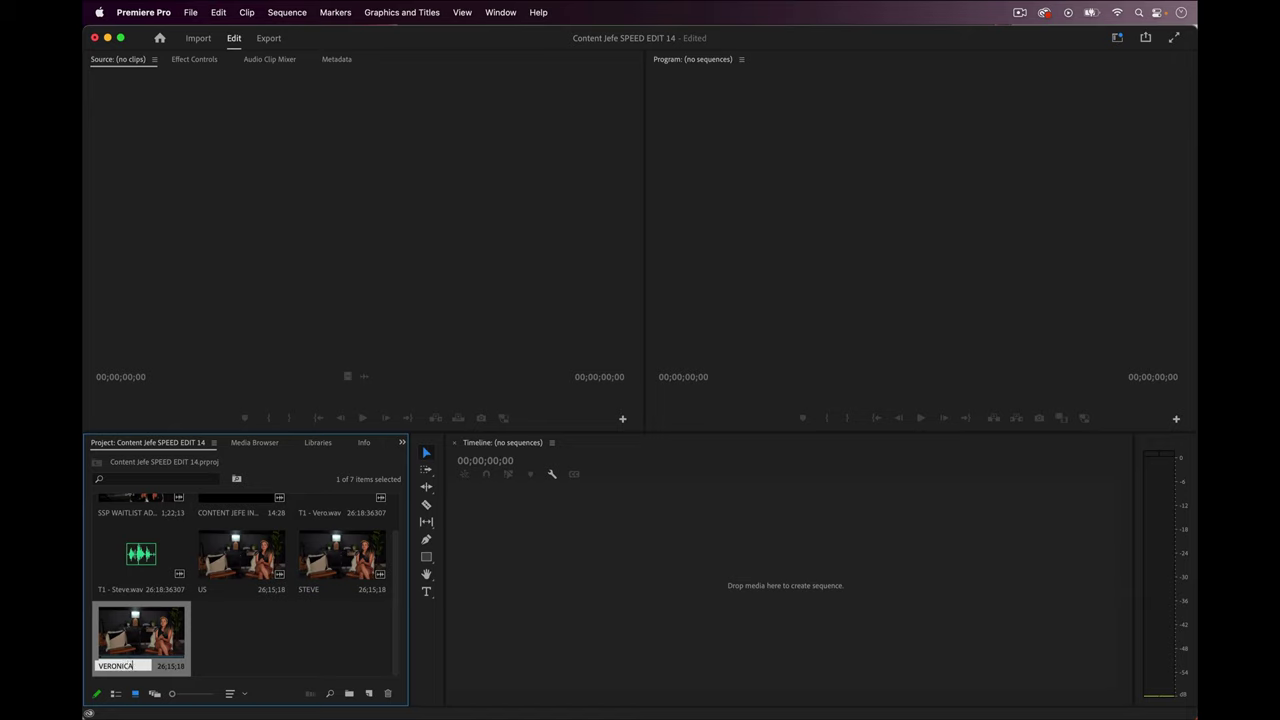
{"action": "left_click", "coordinate": [216, 658]}
{"action": "left_click", "coordinate": [233, 598]}
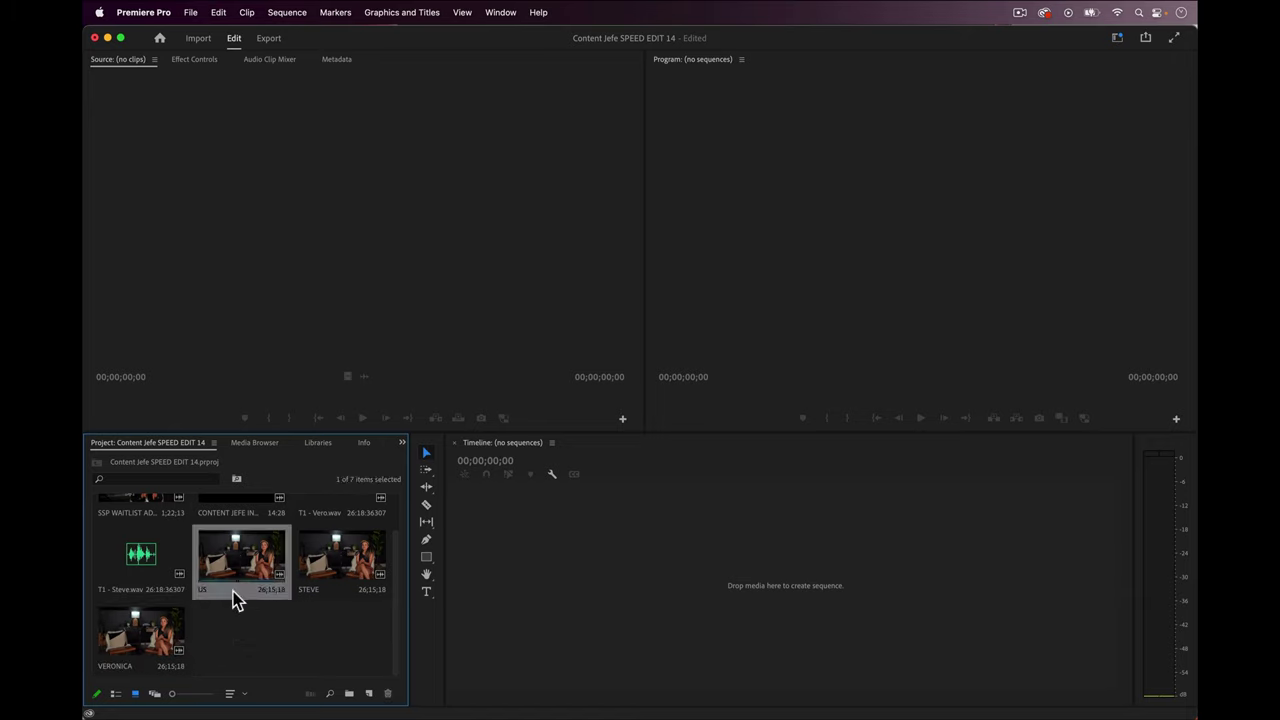
{"action": "left_click", "coordinate": [329, 596]}
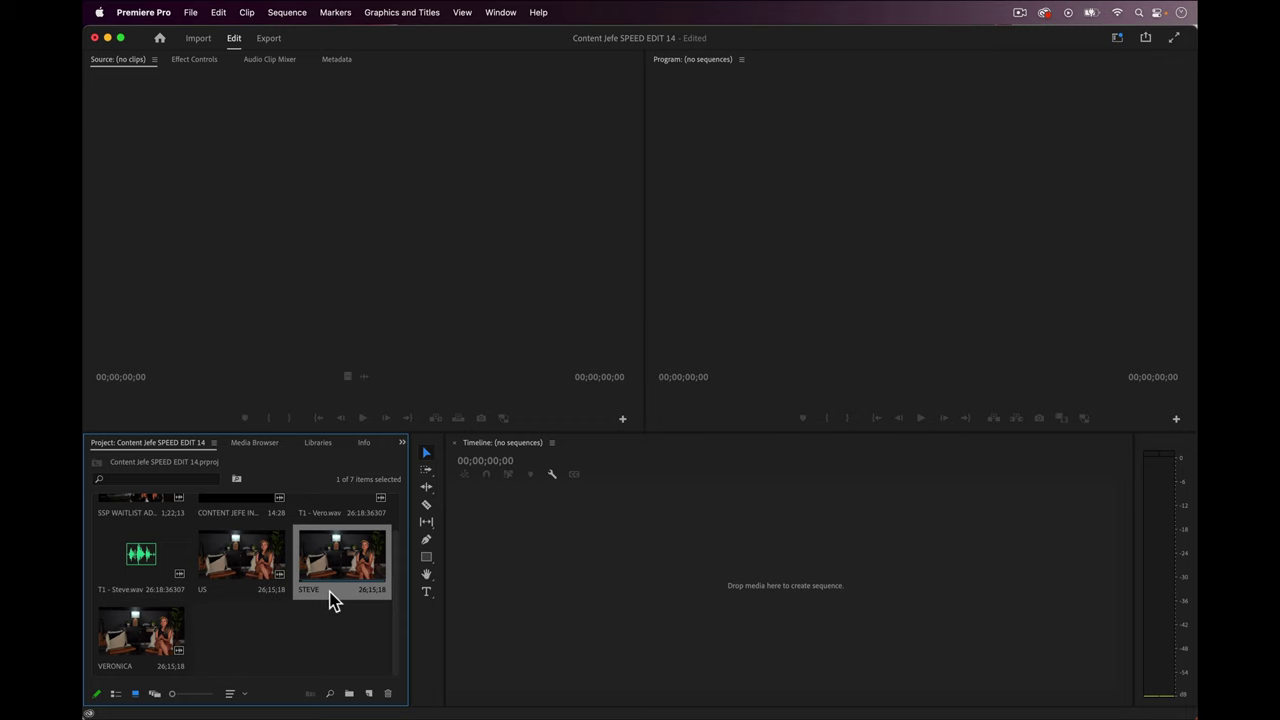
Create a new sequence from the first host's clip and show its motion settings.
{"action": "double_click", "coordinate": [330, 593]}
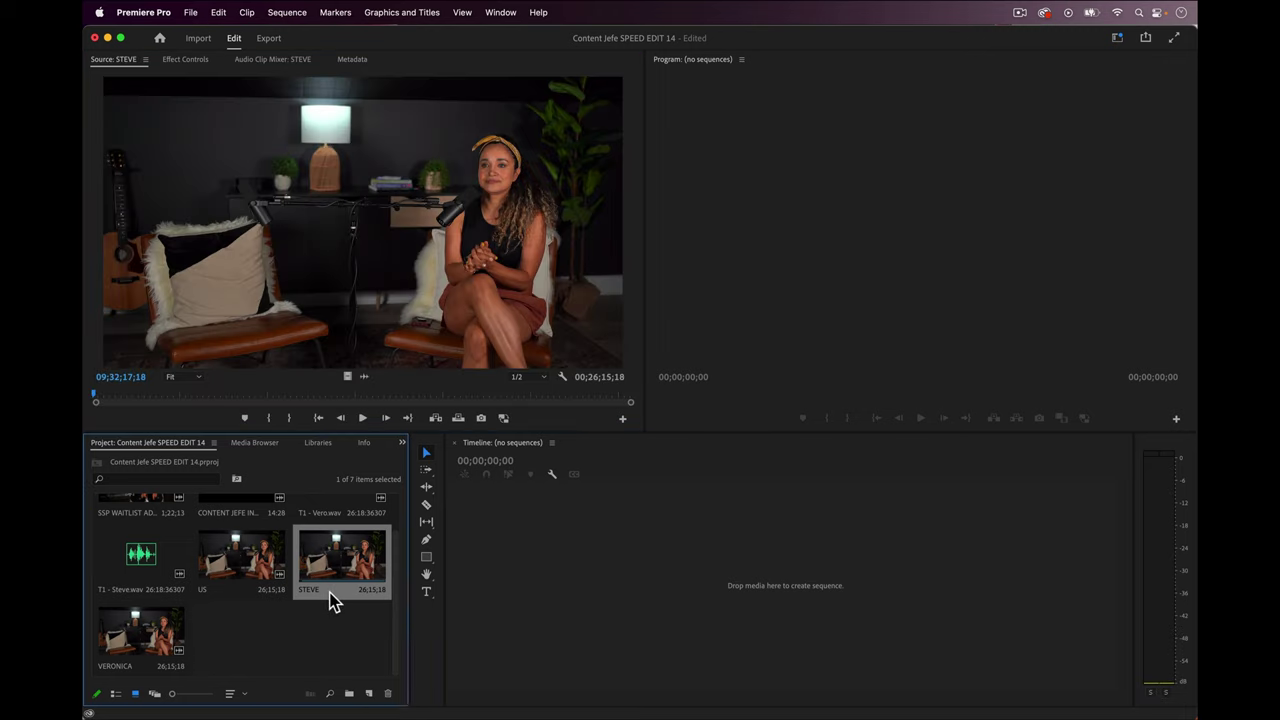
{"action": "right_click", "coordinate": [329, 592]}
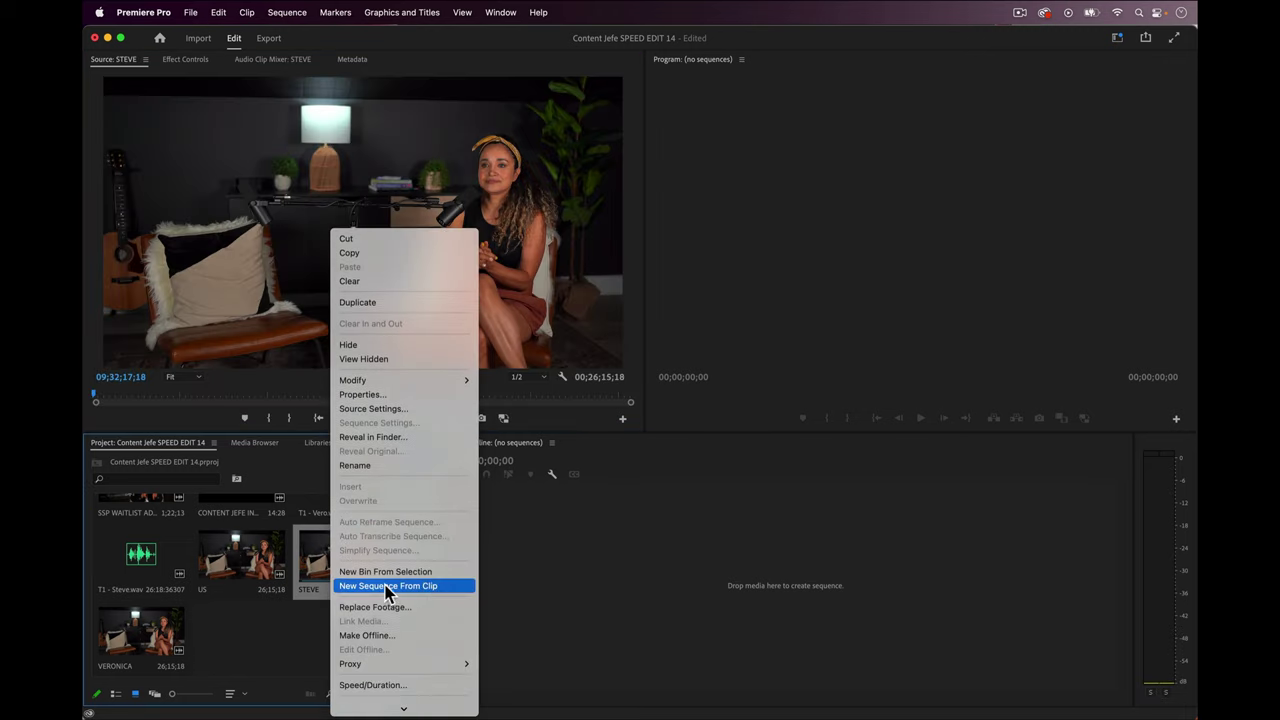
{"action": "left_click", "coordinate": [438, 590]}
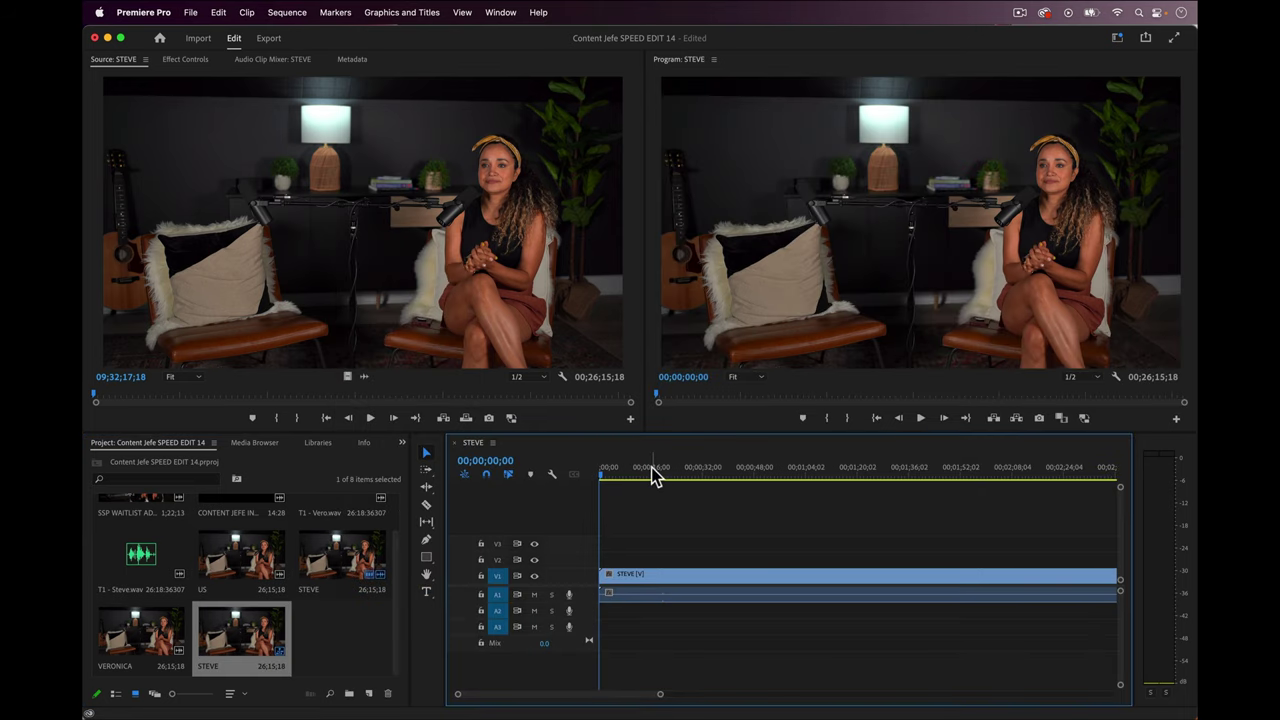
{"action": "left_click", "coordinate": [651, 470]}
{"action": "left_click", "coordinate": [634, 578]}
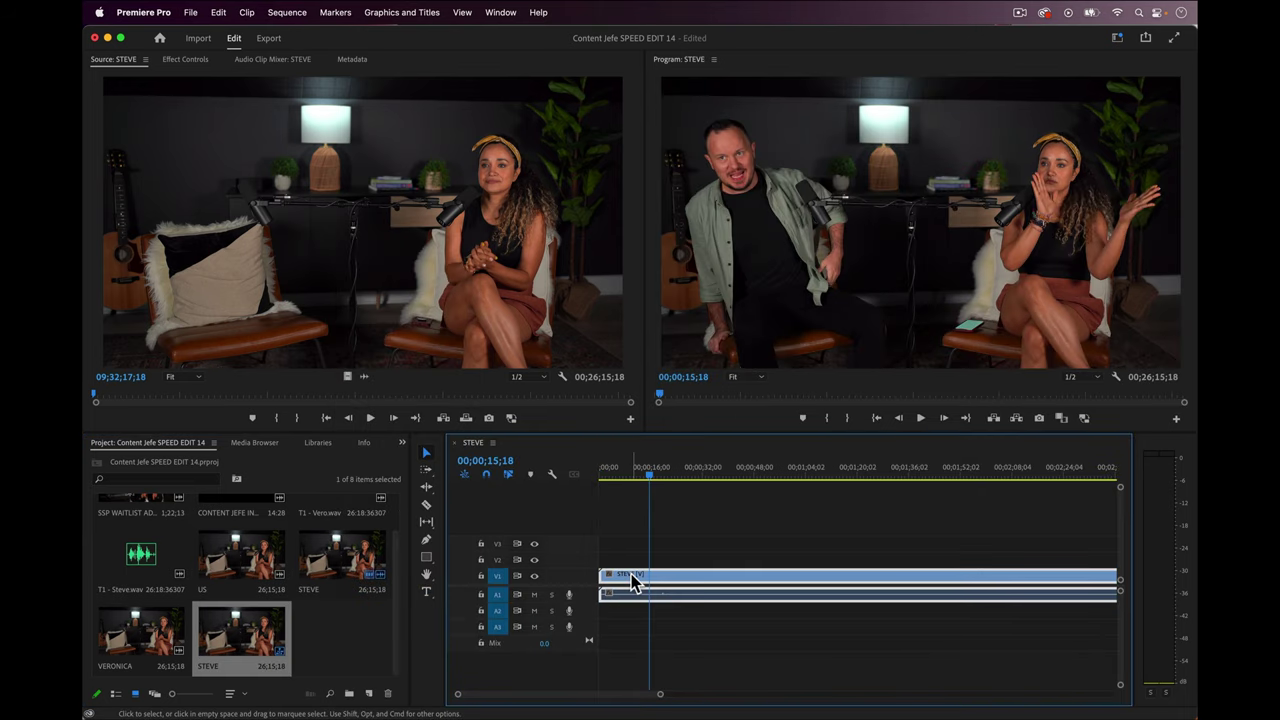
{"action": "left_click", "coordinate": [194, 59]}
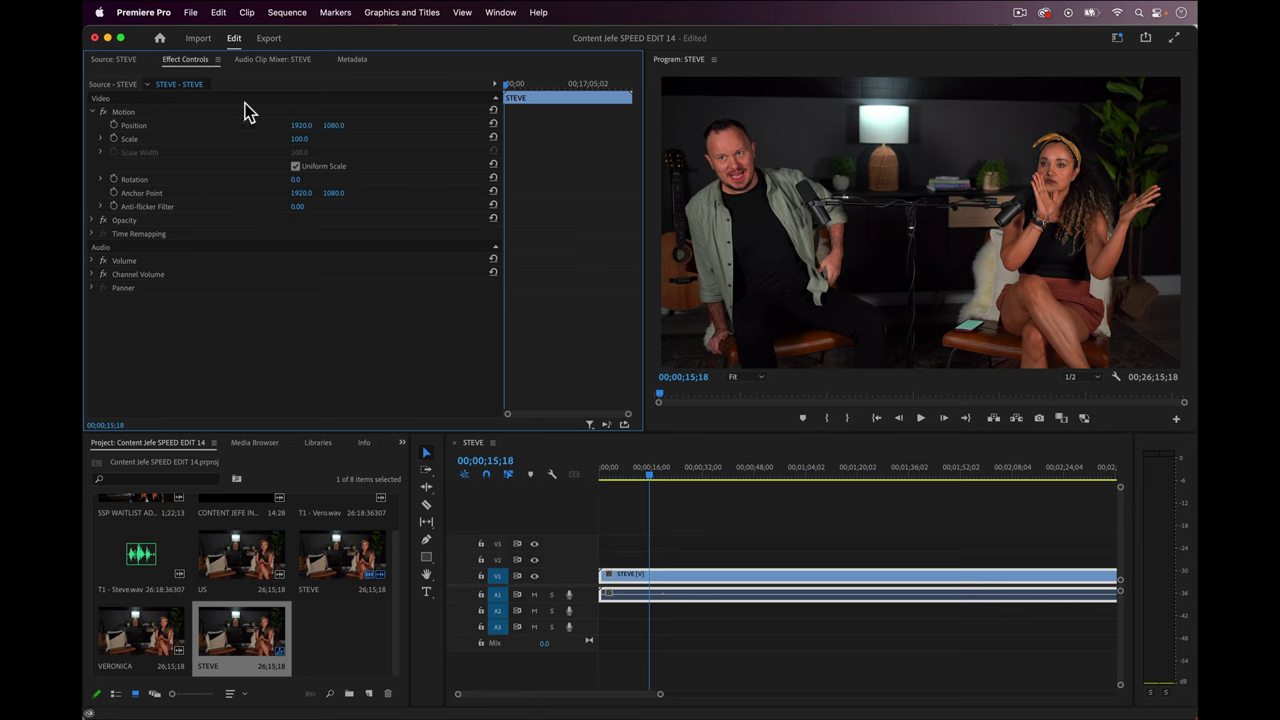
{"action": "left_click", "coordinate": [726, 472]}
{"action": "left_click_drag", "start_coordinate": [728, 477], "coordinate": [797, 474]}
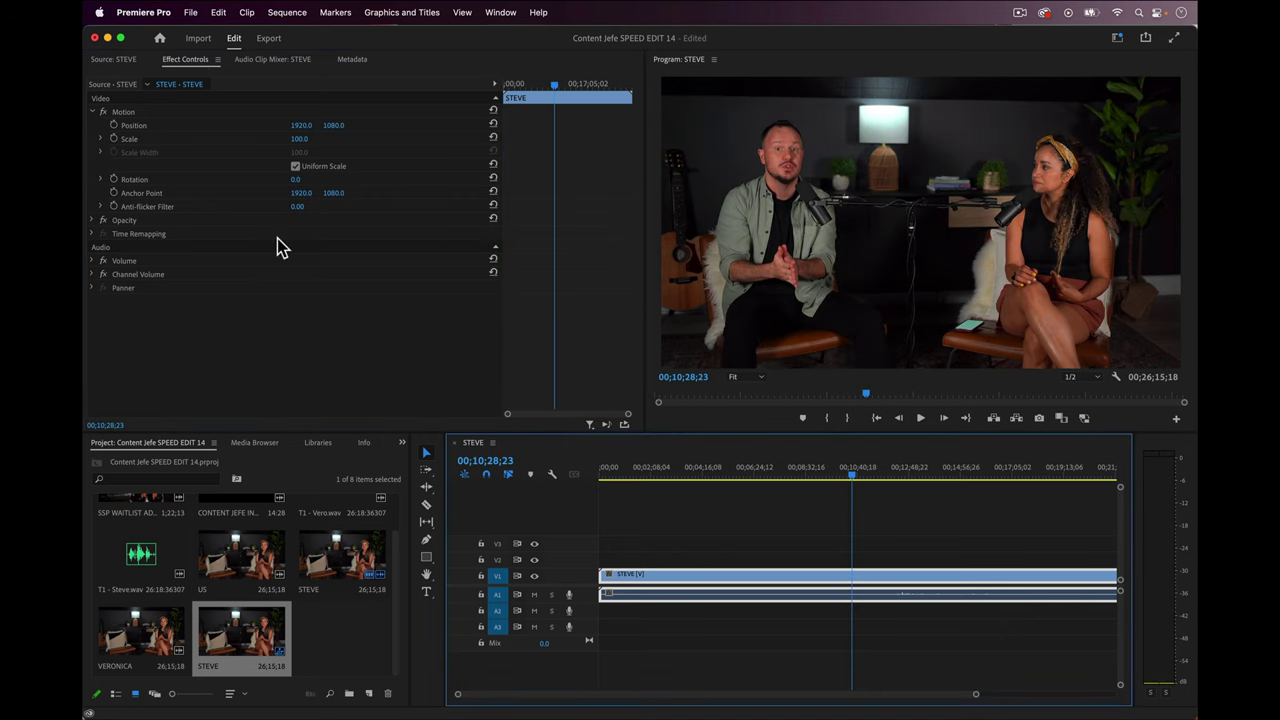
Scale the clip to 205 and reposition it to frame the man seated left.
{"action": "left_click", "coordinate": [302, 138]}
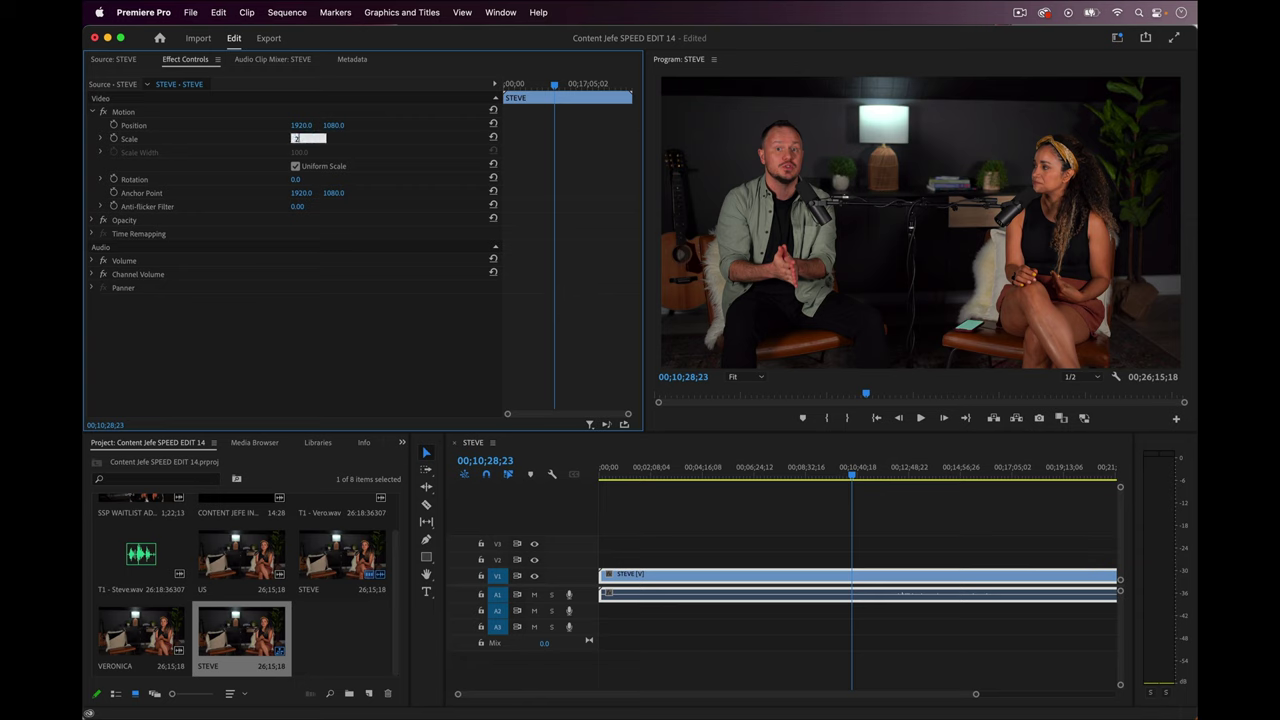
{"action": "type", "text": "205"}
{"action": "key", "text": "Return"}
{"action": "left_click", "coordinate": [178, 125]}
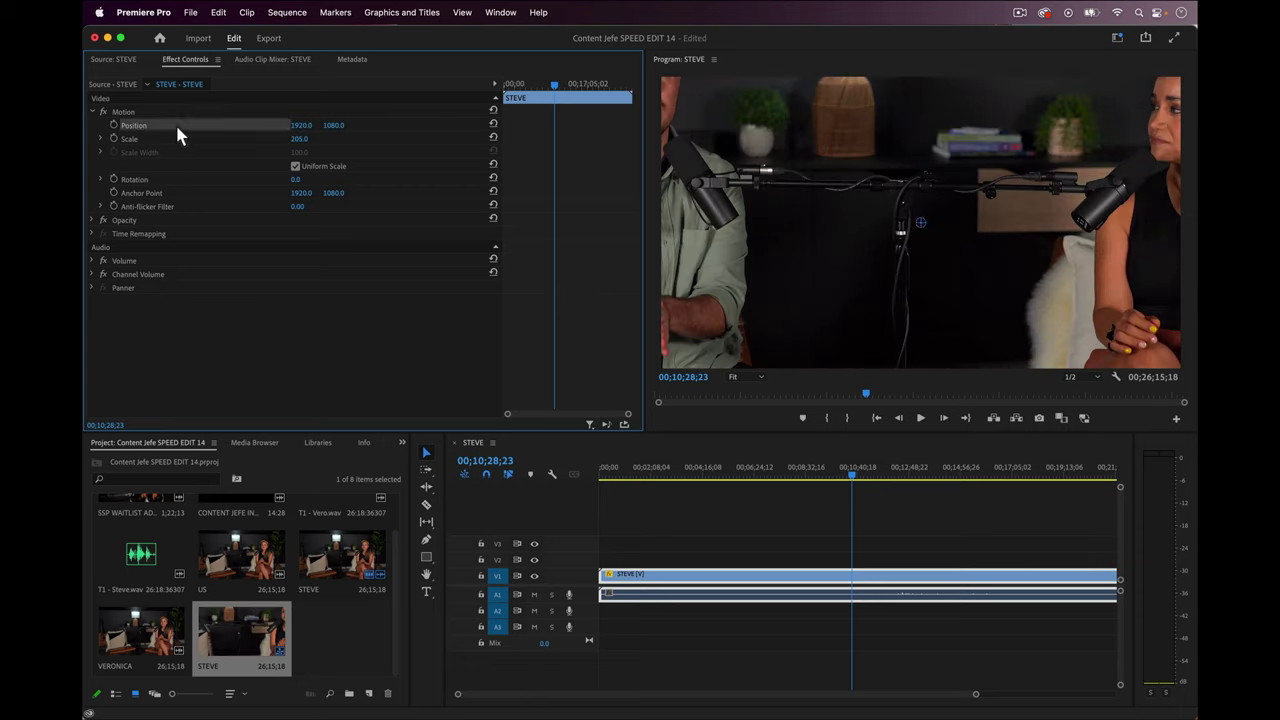
{"action": "mouse_move", "coordinate": [757, 140]}
{"action": "left_mouse_down"}
{"action": "mouse_move", "coordinate": [960, 195]}
{"action": "mouse_move", "coordinate": [981, 223]}
{"action": "left_mouse_up"}
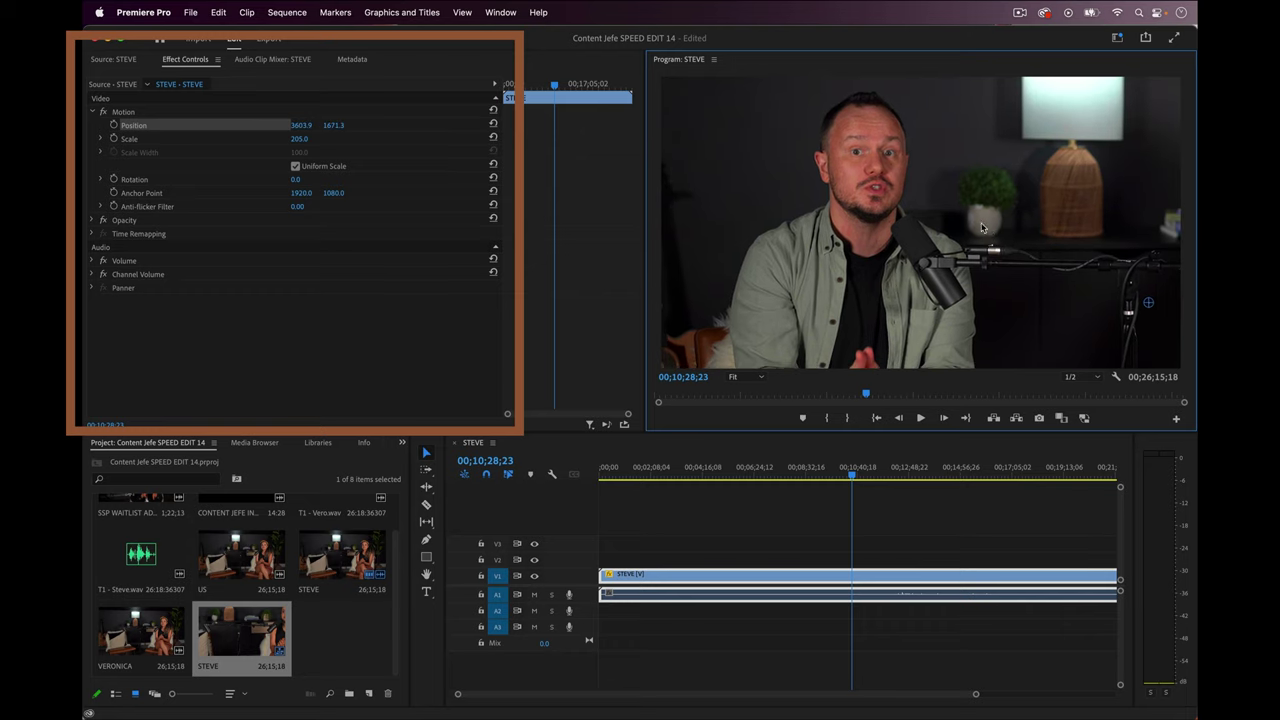
{"action": "left_click", "coordinate": [754, 530]}
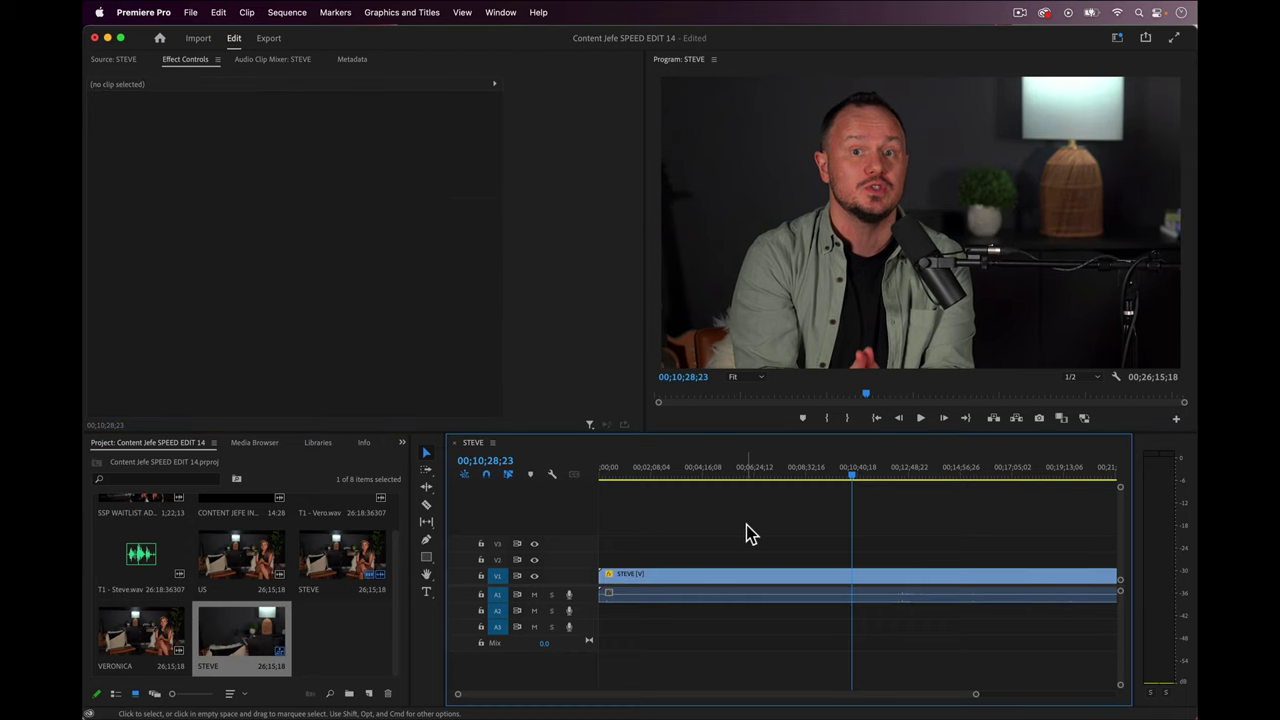
{"action": "left_click", "coordinate": [322, 666]}
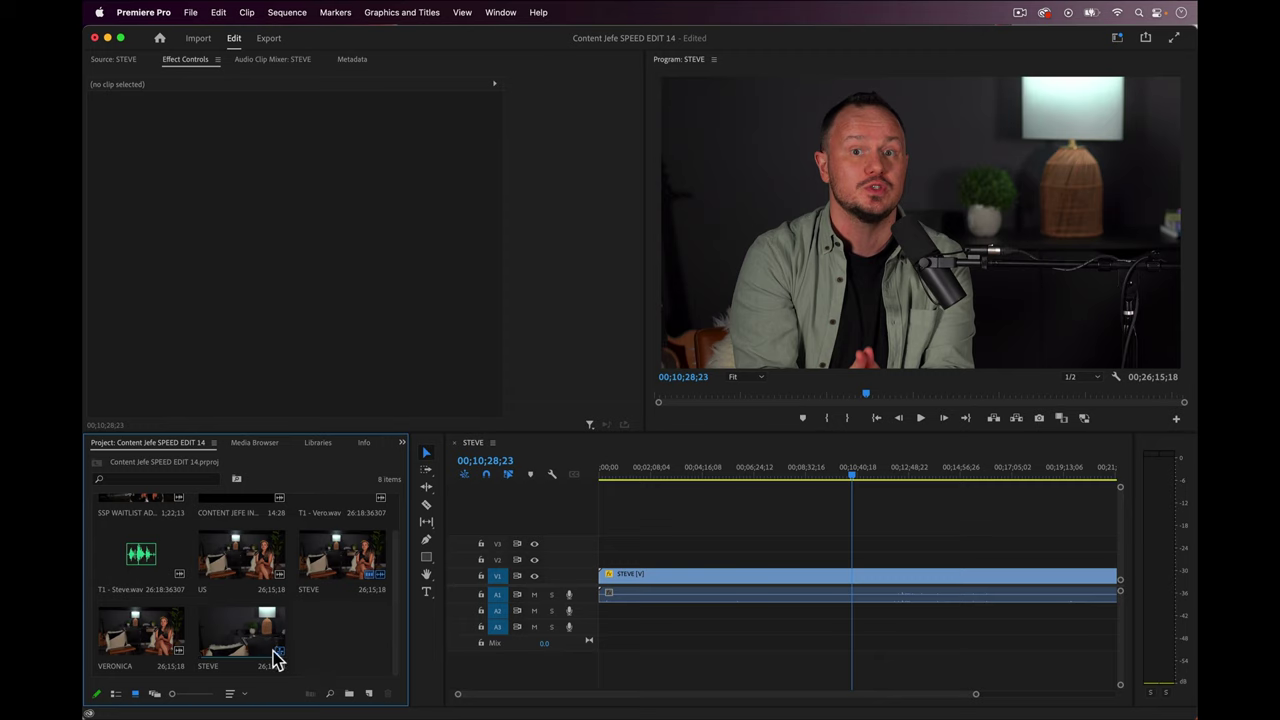
{"action": "left_click", "coordinate": [117, 666]}
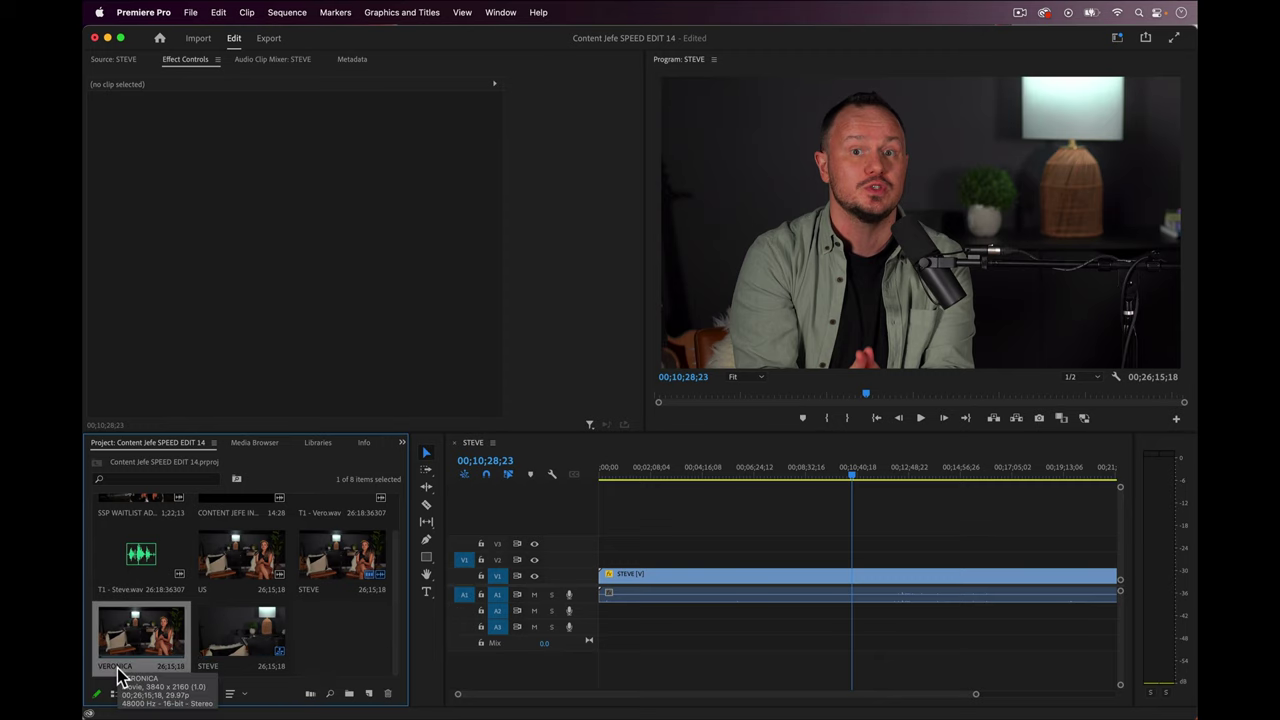
{"action": "right_click", "coordinate": [117, 674]}
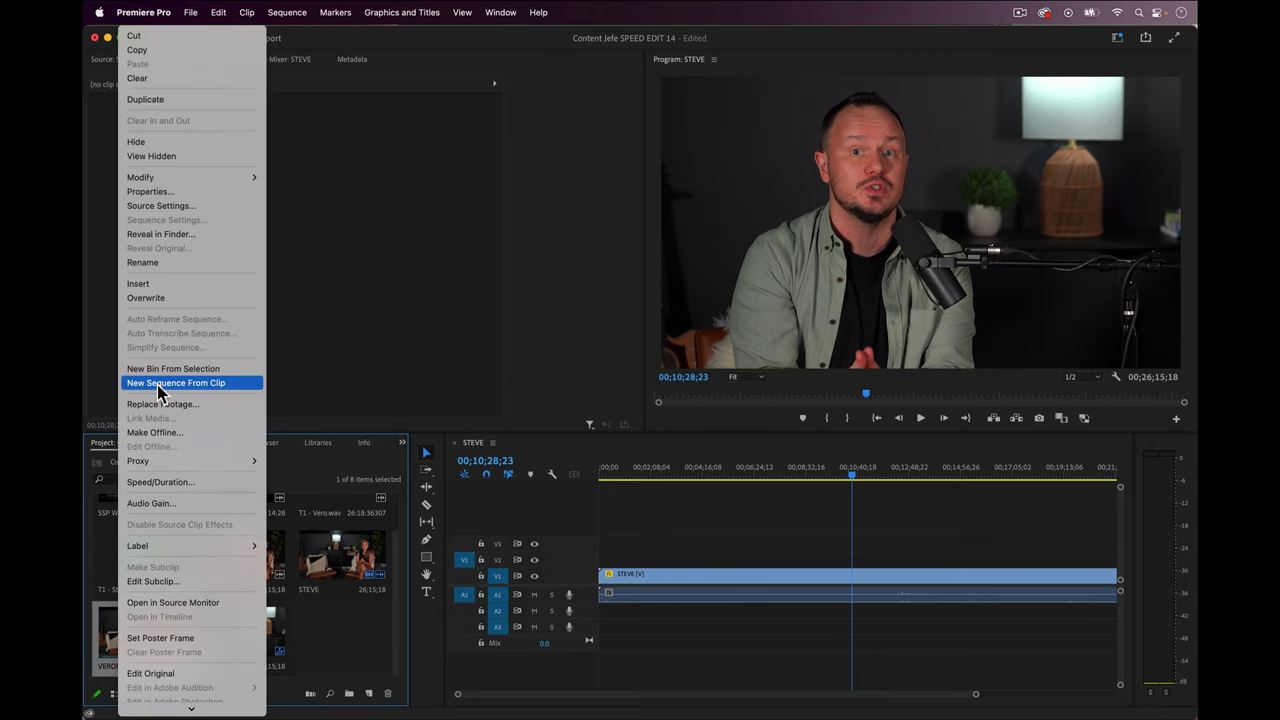
Make a sequence from the second host's clip, scale it to 205, and reframe on the woman.
{"action": "left_click", "coordinate": [212, 388]}
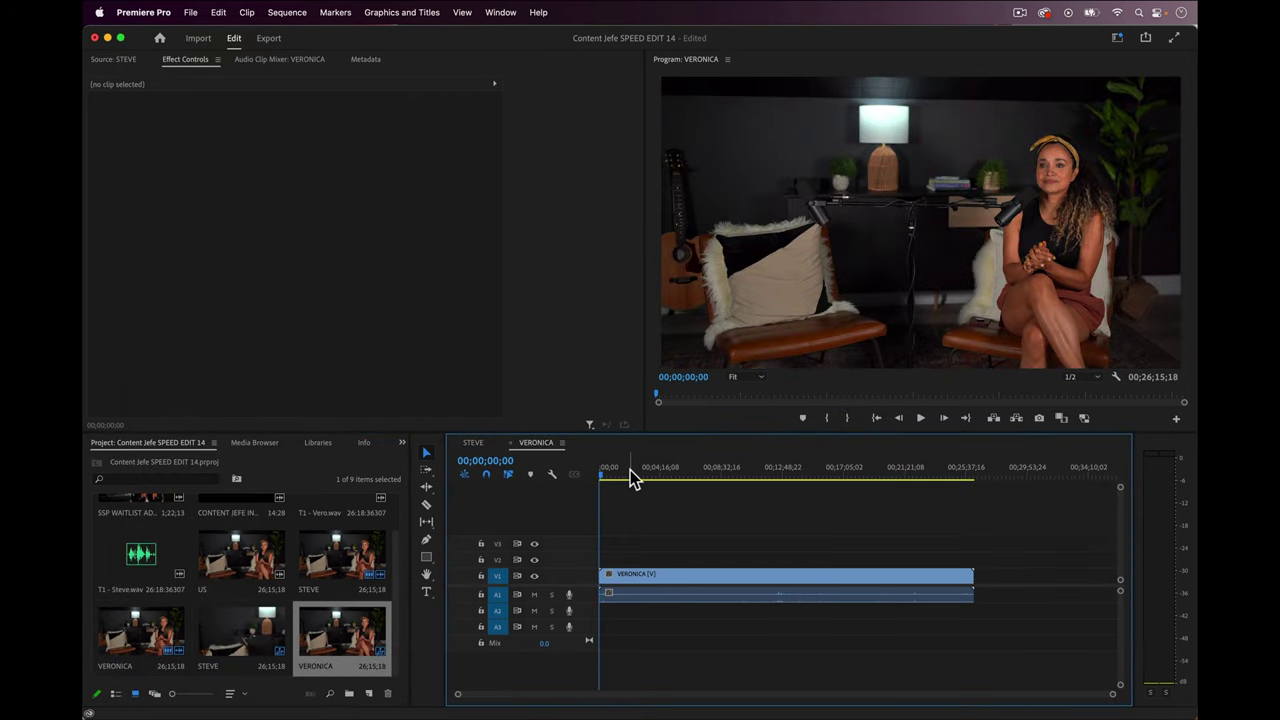
{"action": "left_click_drag", "start_coordinate": [629, 474], "coordinate": [716, 474]}
{"action": "left_click", "coordinate": [306, 138]}
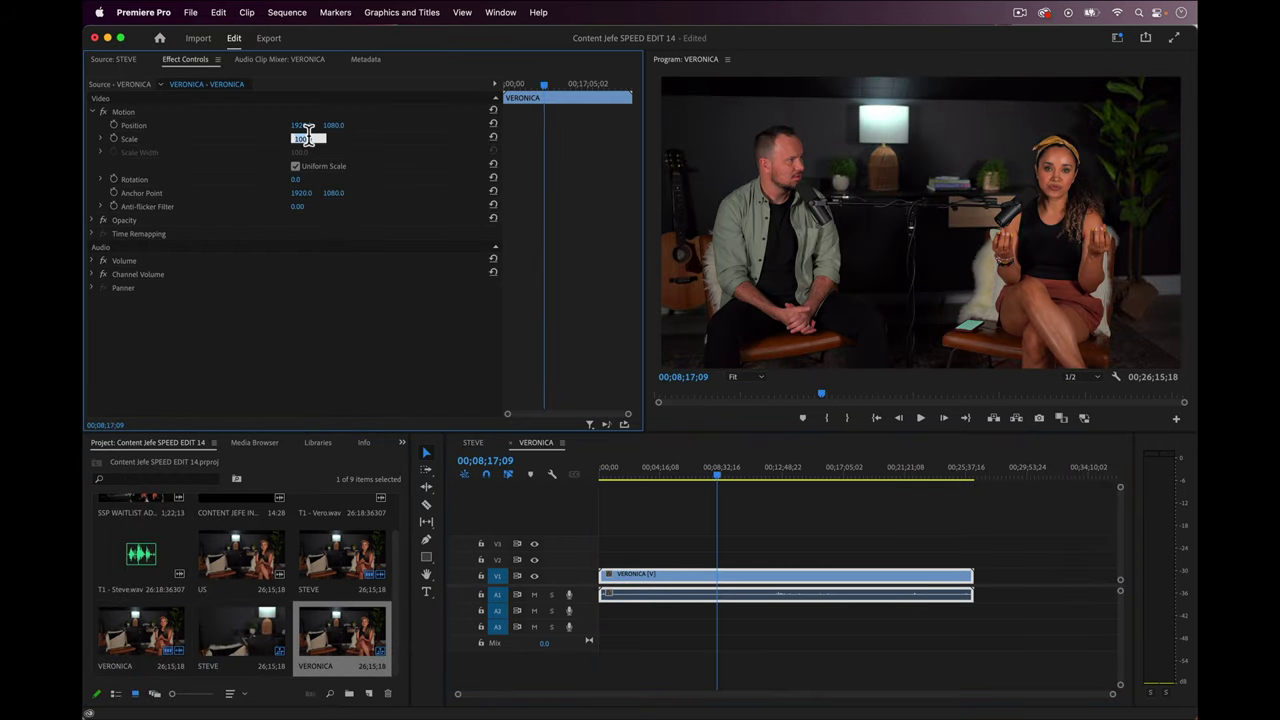
{"action": "type", "text": "205"}
{"action": "key", "text": "Return"}
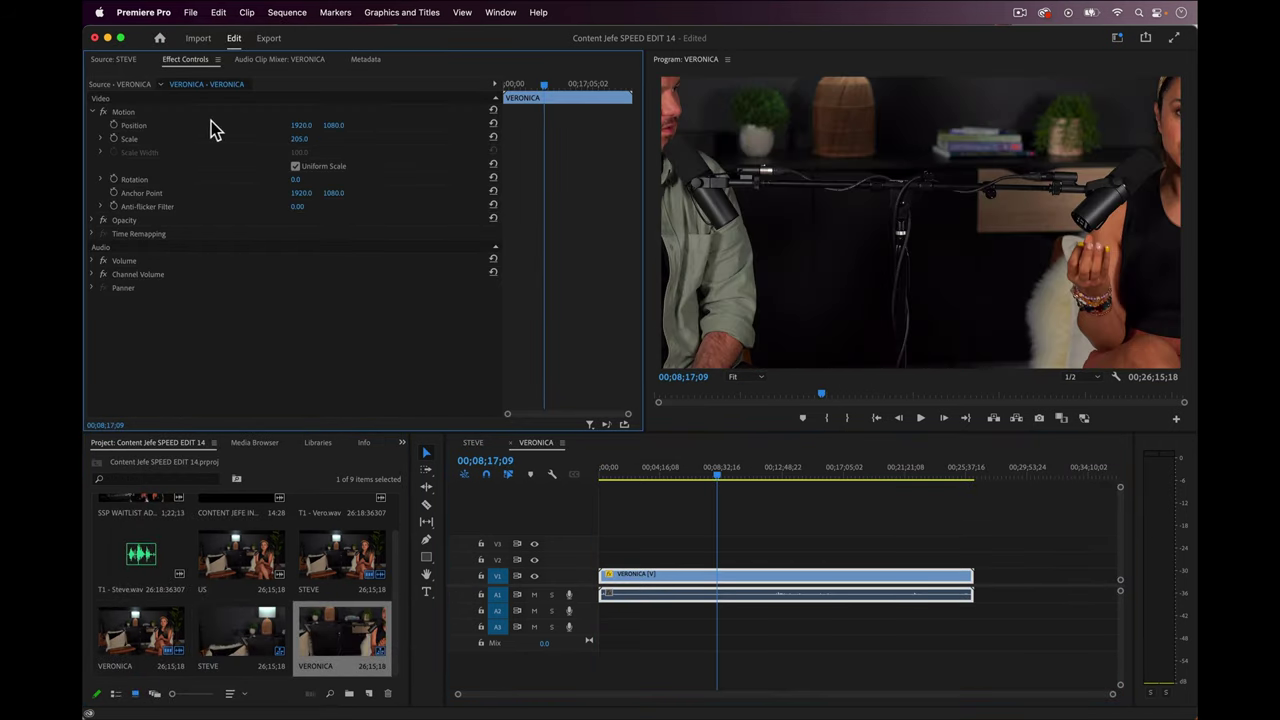
{"action": "left_click", "coordinate": [211, 127]}
{"action": "left_click_drag", "start_coordinate": [875, 122], "coordinate": [669, 180]}
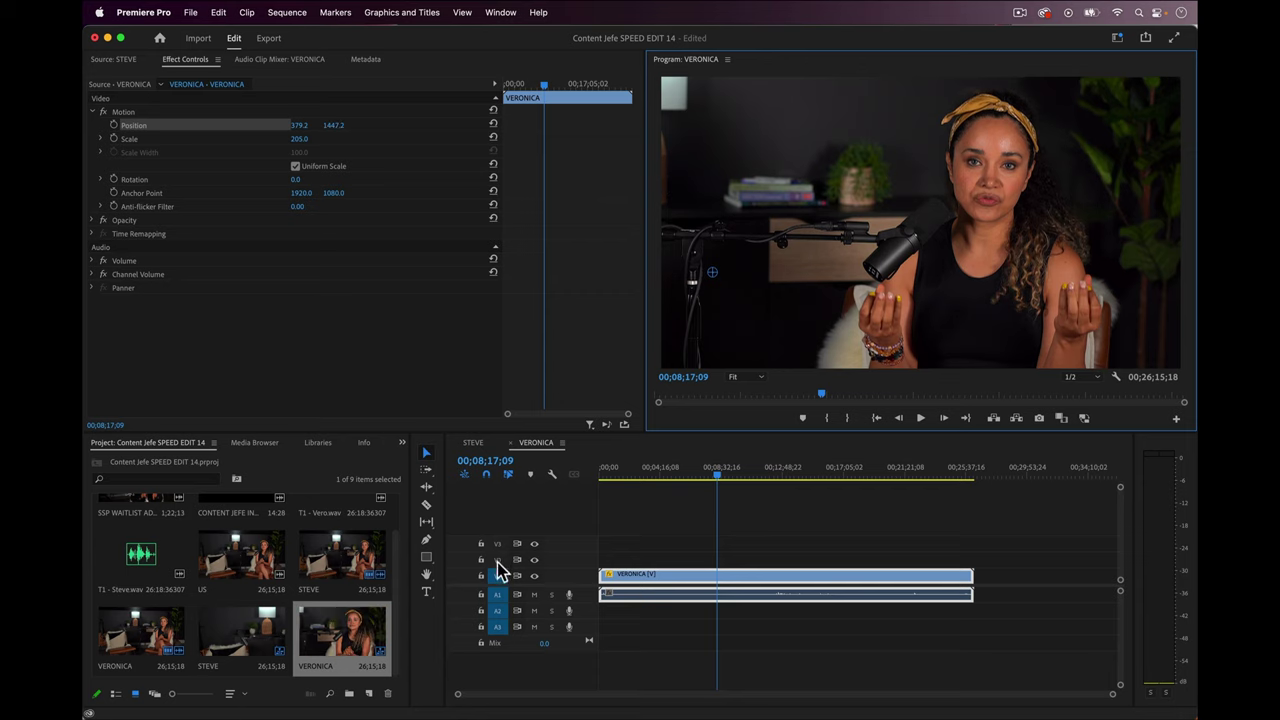
{"action": "left_click", "coordinate": [638, 540]}
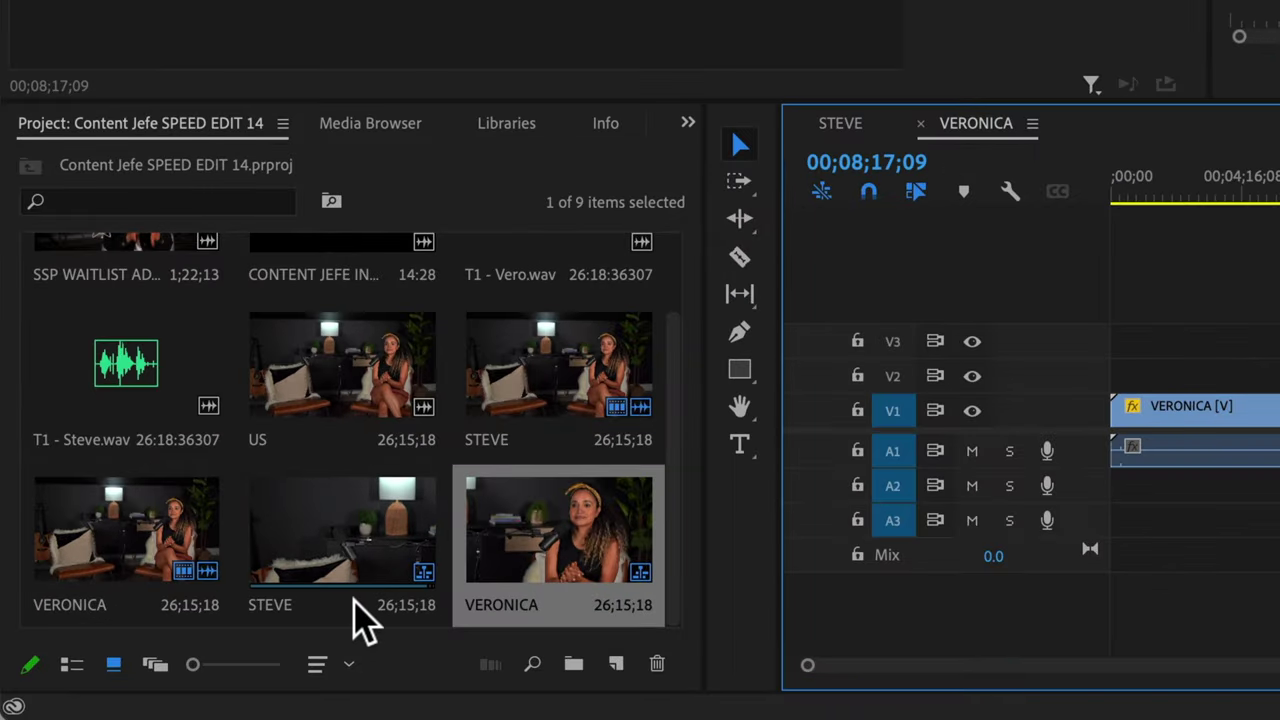
Combine the two host clips and US into one multi-camera source sequence.
{"action": "left_click", "coordinate": [350, 601], "text": "ctrl"}
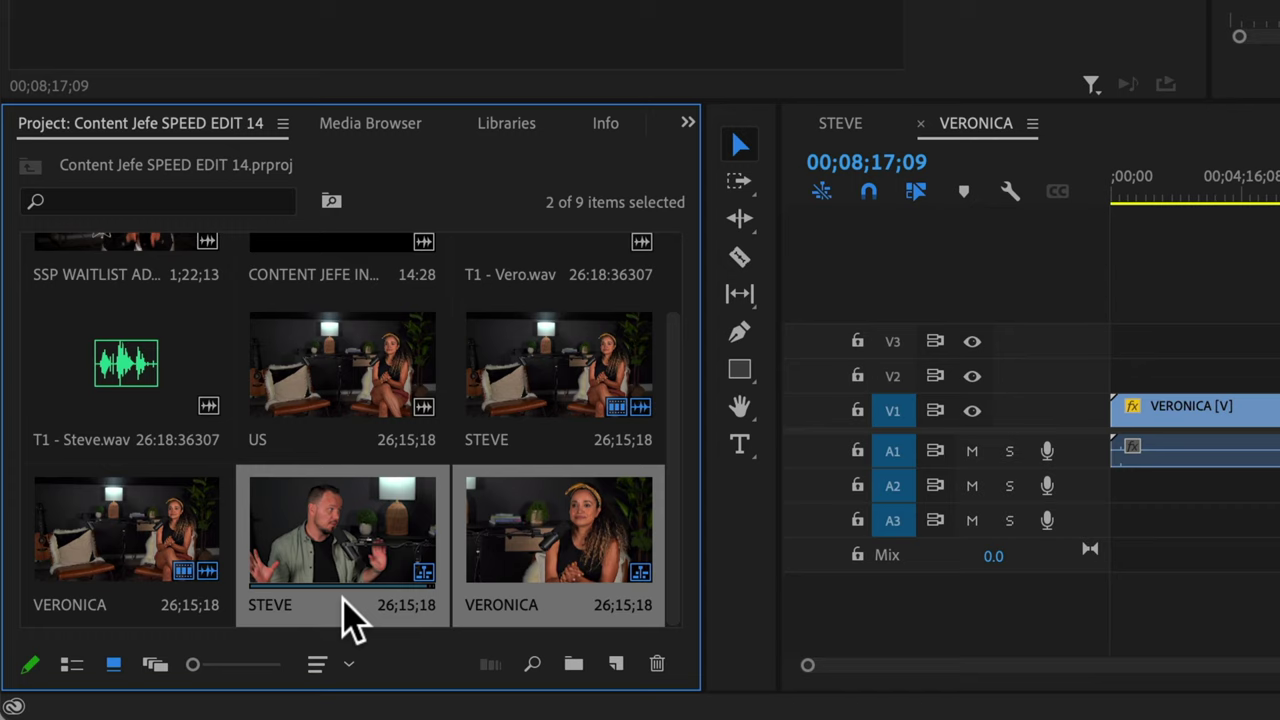
{"action": "left_click", "coordinate": [330, 458], "text": "ctrl"}
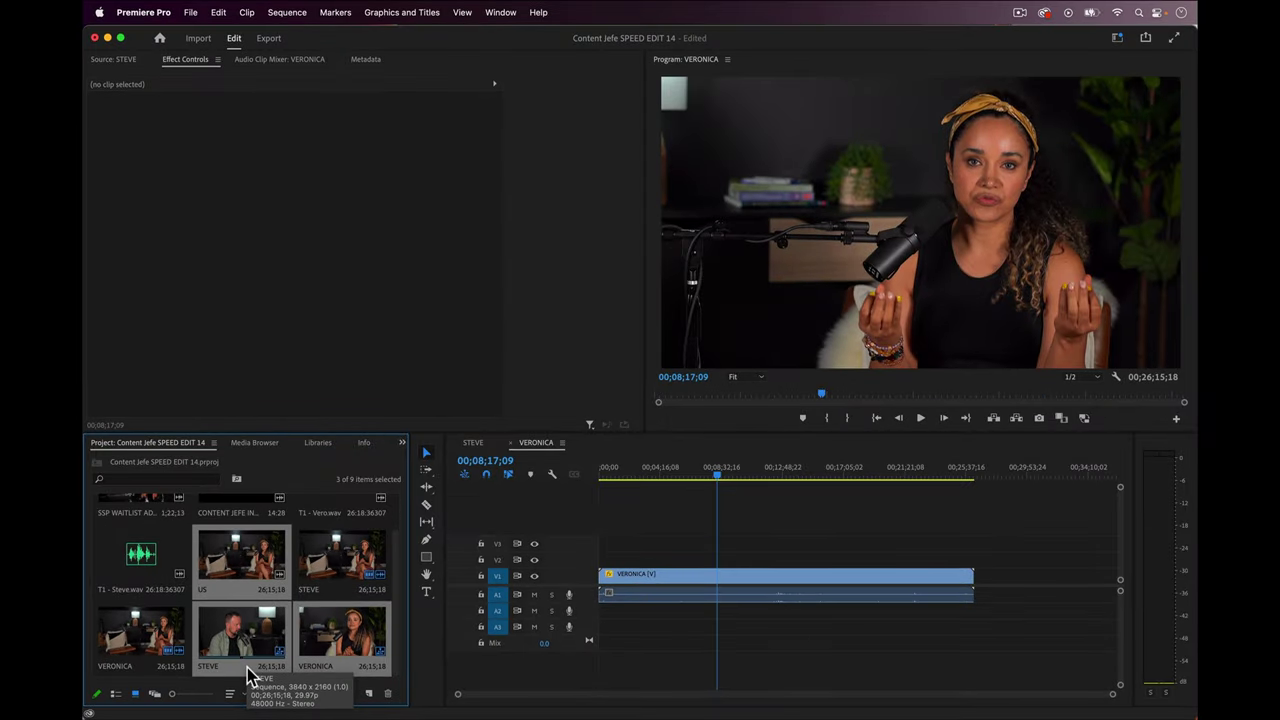
{"action": "right_click", "coordinate": [247, 668]}
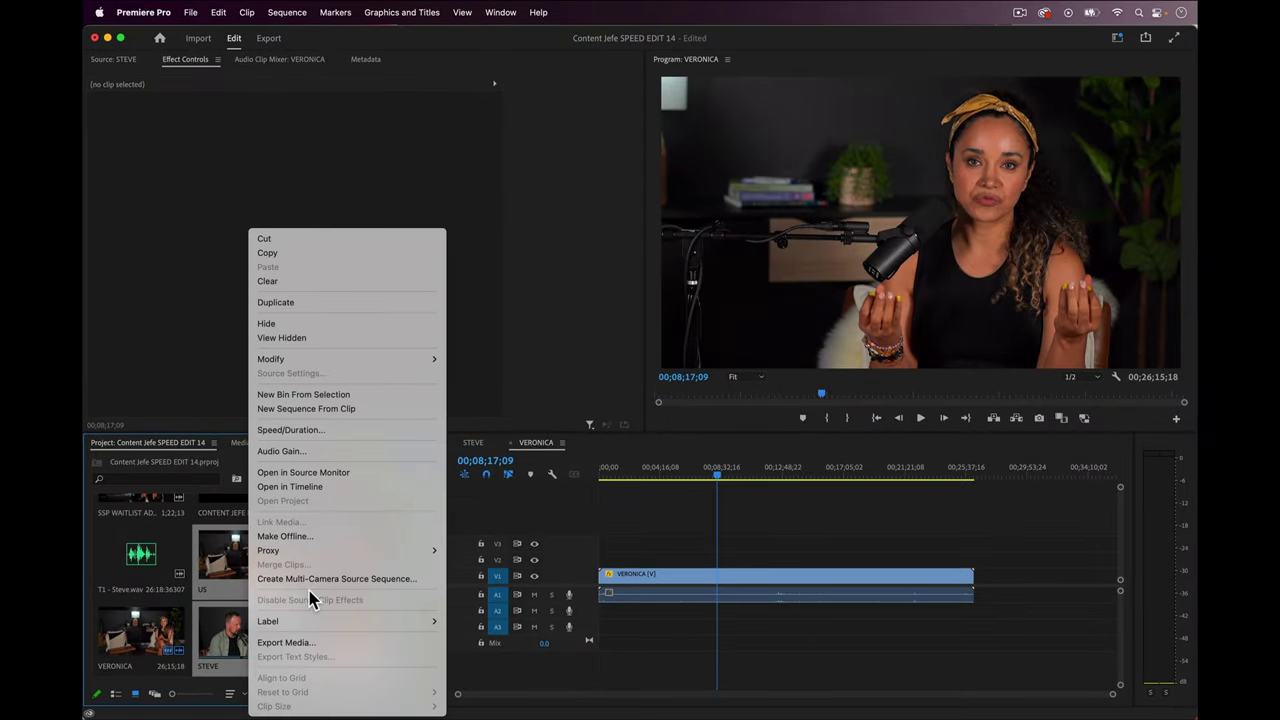
{"action": "left_click", "coordinate": [420, 580]}
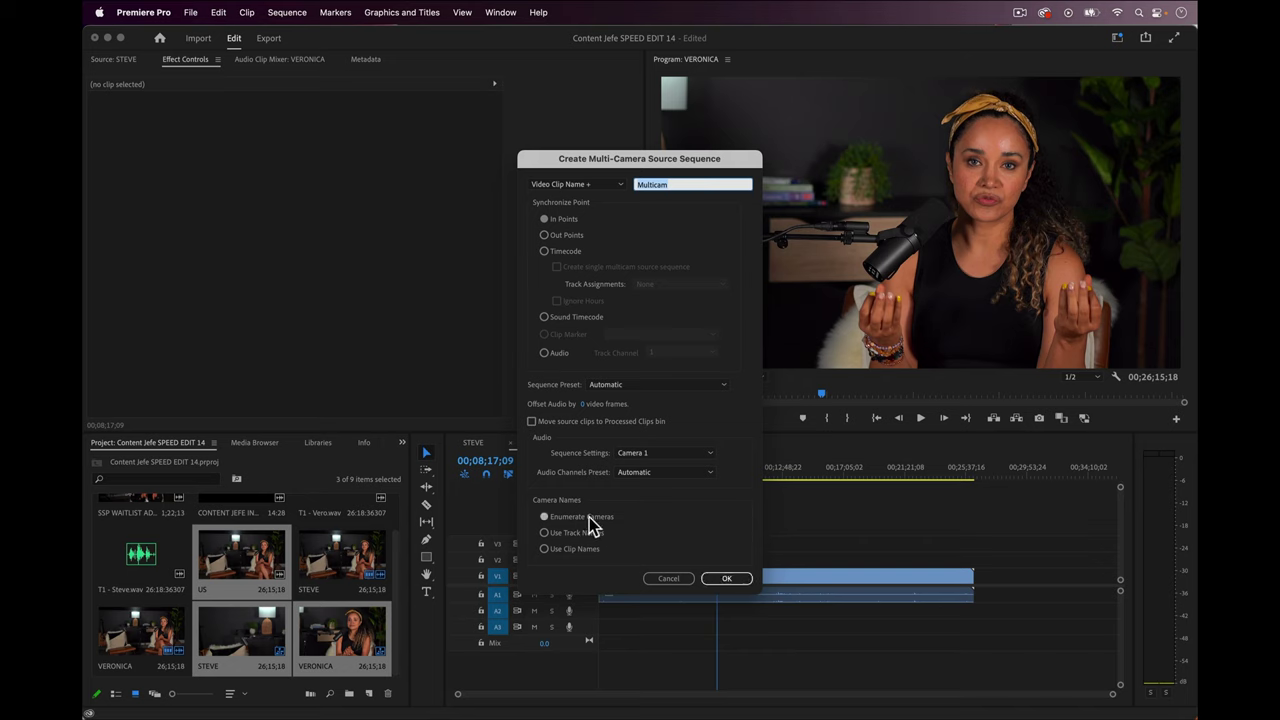
{"action": "left_click", "coordinate": [729, 578]}
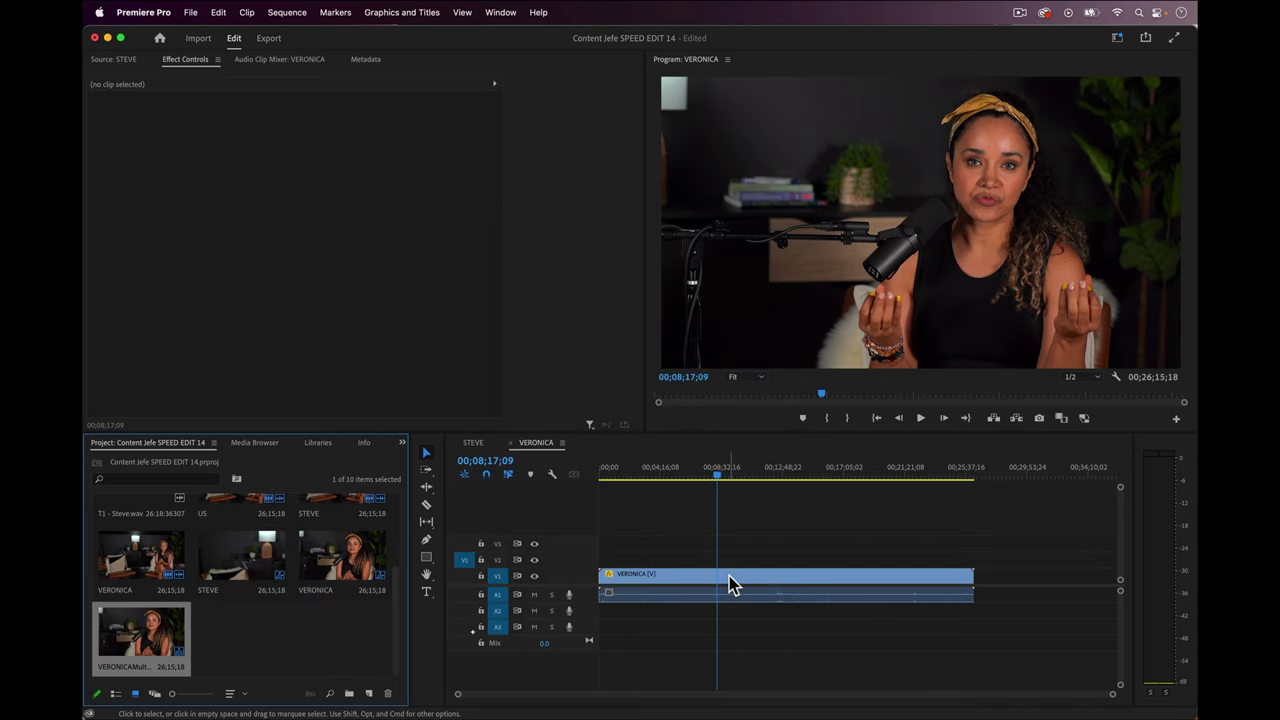
{"action": "right_click", "coordinate": [138, 676]}
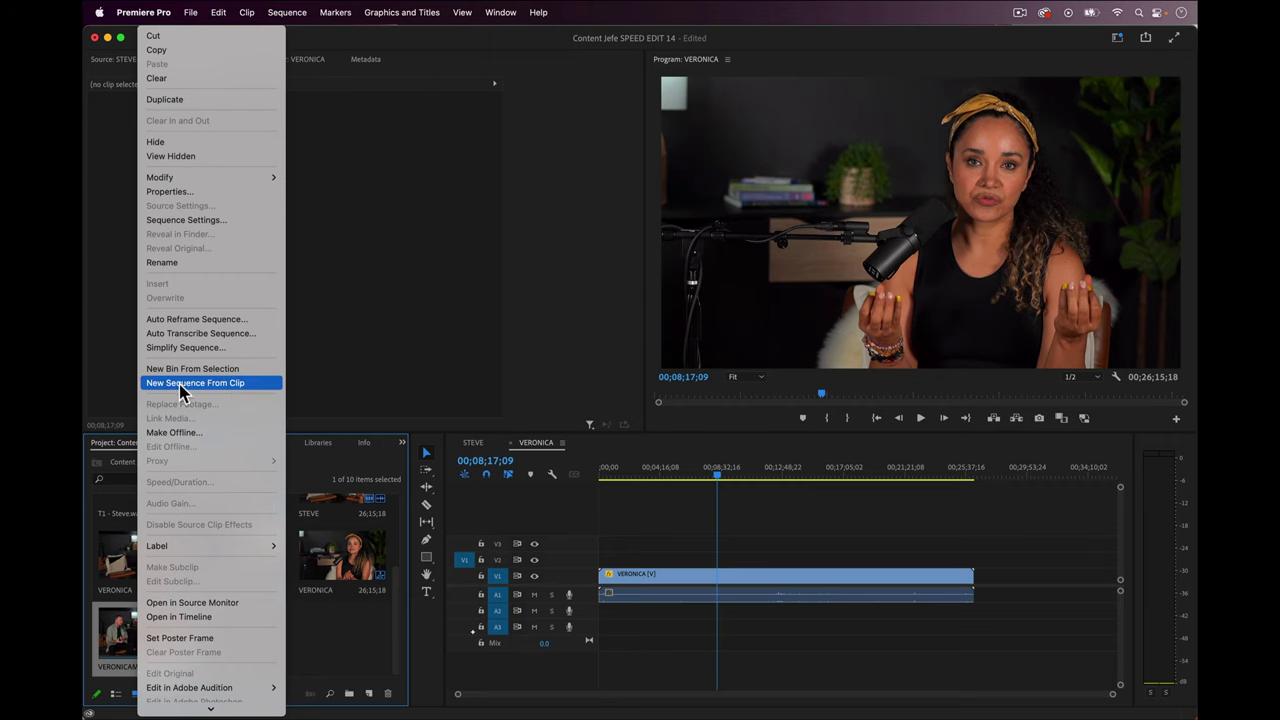
Build a sequence from the multicam clip, close the two host sequence tabs, and select the clip.
{"action": "left_click", "coordinate": [219, 386]}
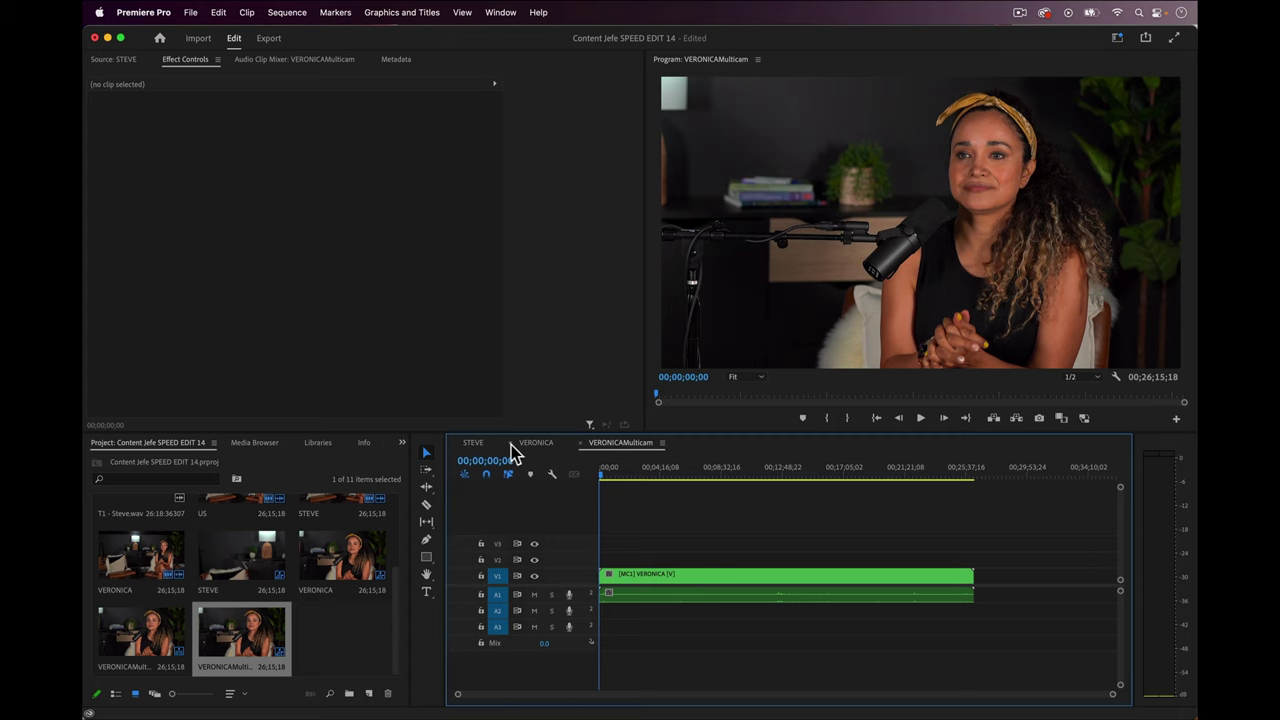
{"action": "left_click", "coordinate": [511, 443]}
{"action": "left_click", "coordinate": [452, 443]}
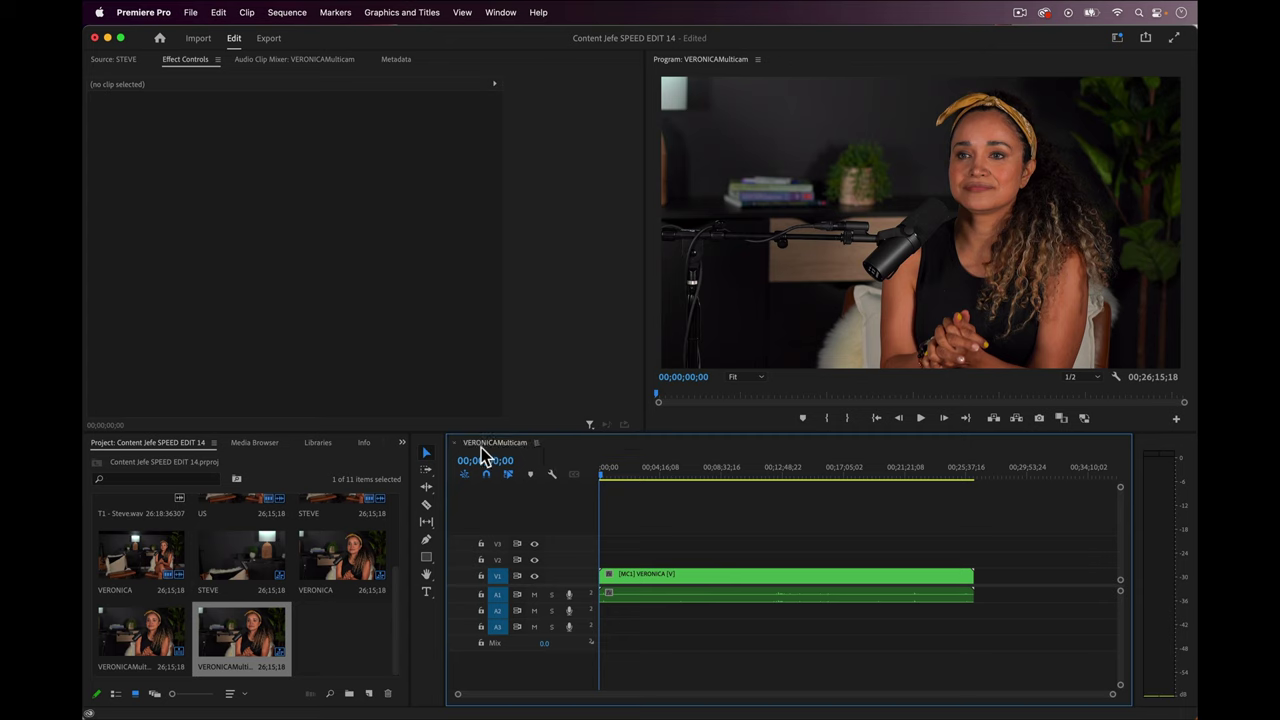
{"action": "left_click", "coordinate": [661, 470]}
{"action": "left_click", "coordinate": [709, 571]}
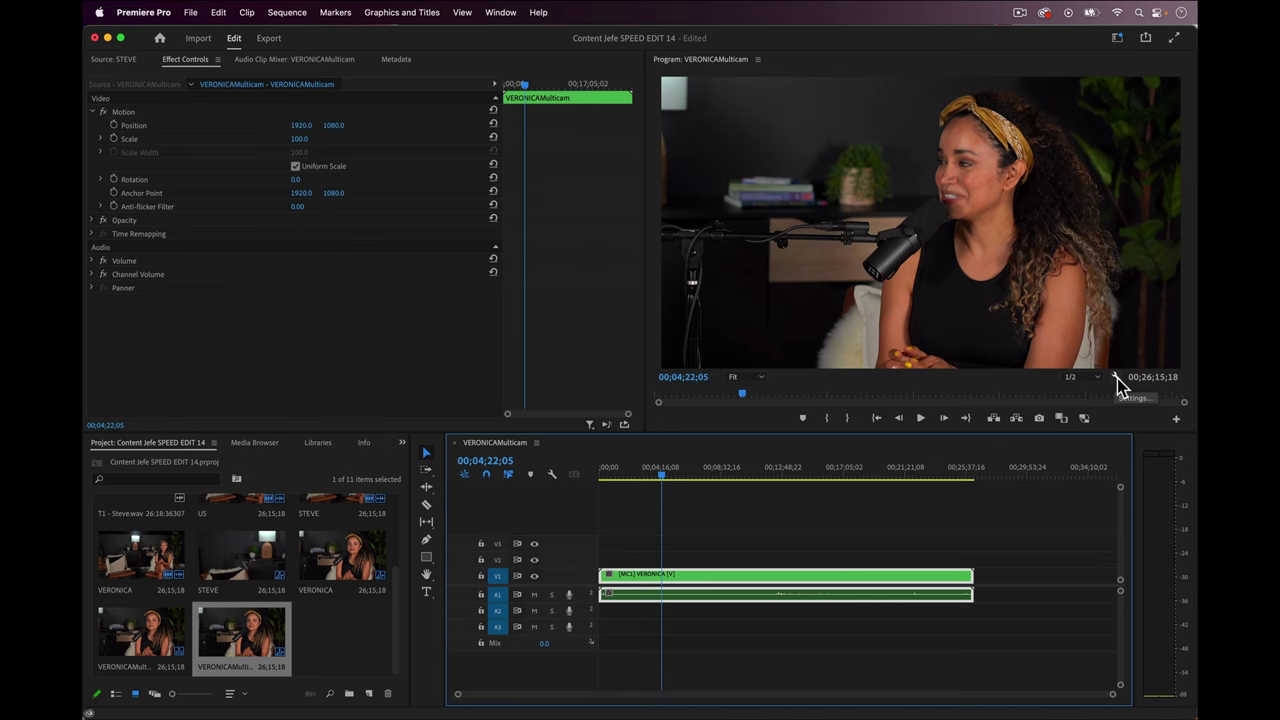
Switch the Program monitor to the Multi-Camera view and start playback.
{"action": "left_click", "coordinate": [1059, 359]}
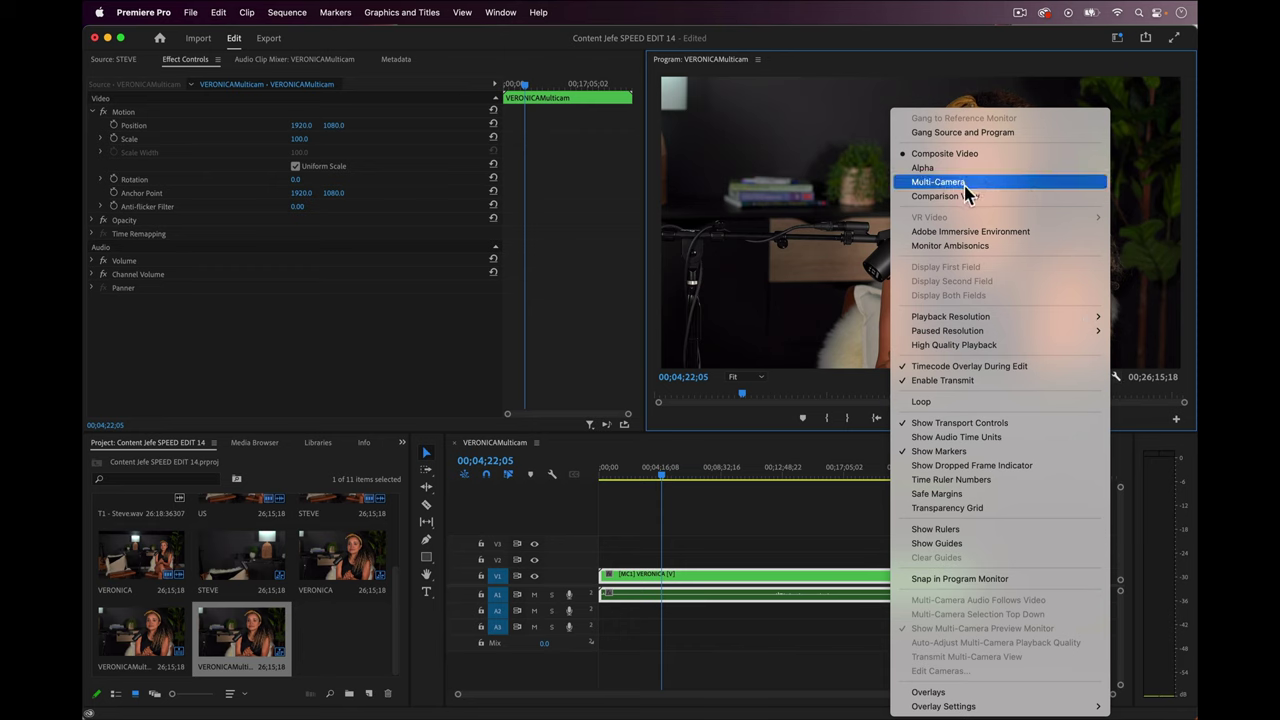
{"action": "left_click", "coordinate": [997, 184]}
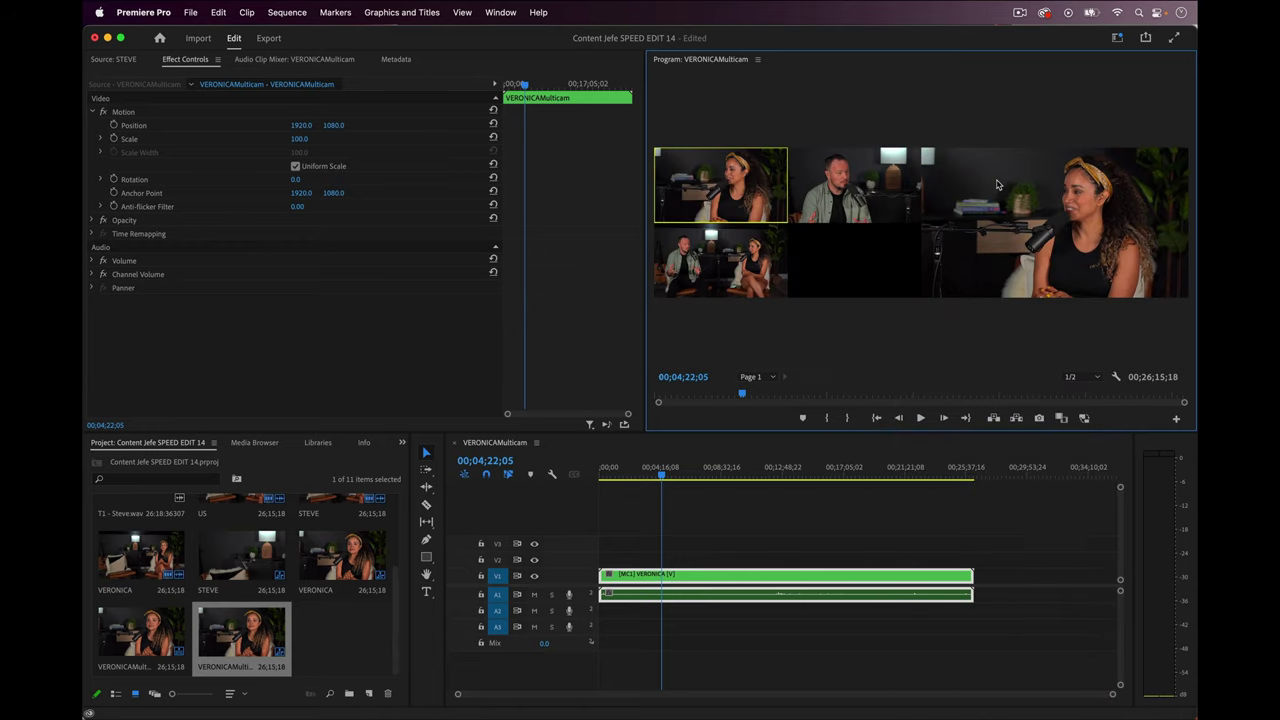
{"action": "key", "text": "space"}
Cut between the three camera angles with clicks and keys 1-3, ending on camera 3, US.
{"action": "left_click", "coordinate": [868, 180]}
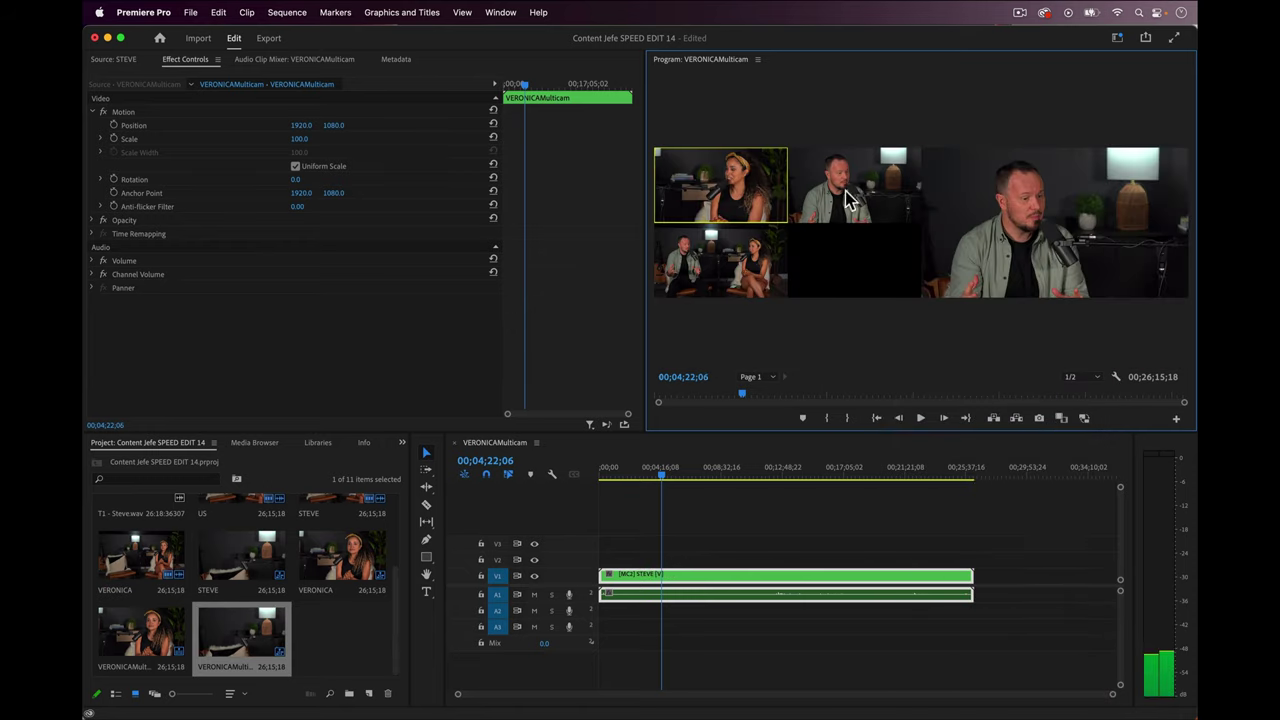
{"action": "left_click", "coordinate": [716, 272]}
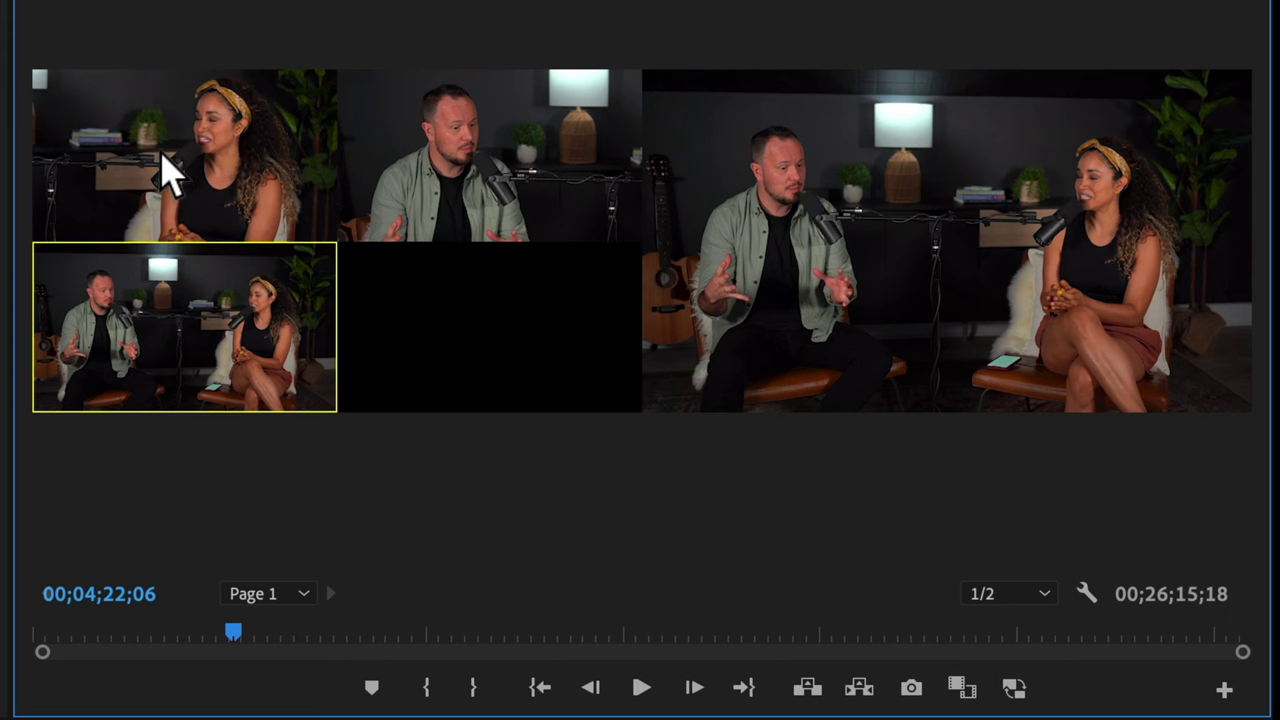
{"action": "left_click", "coordinate": [163, 160]}
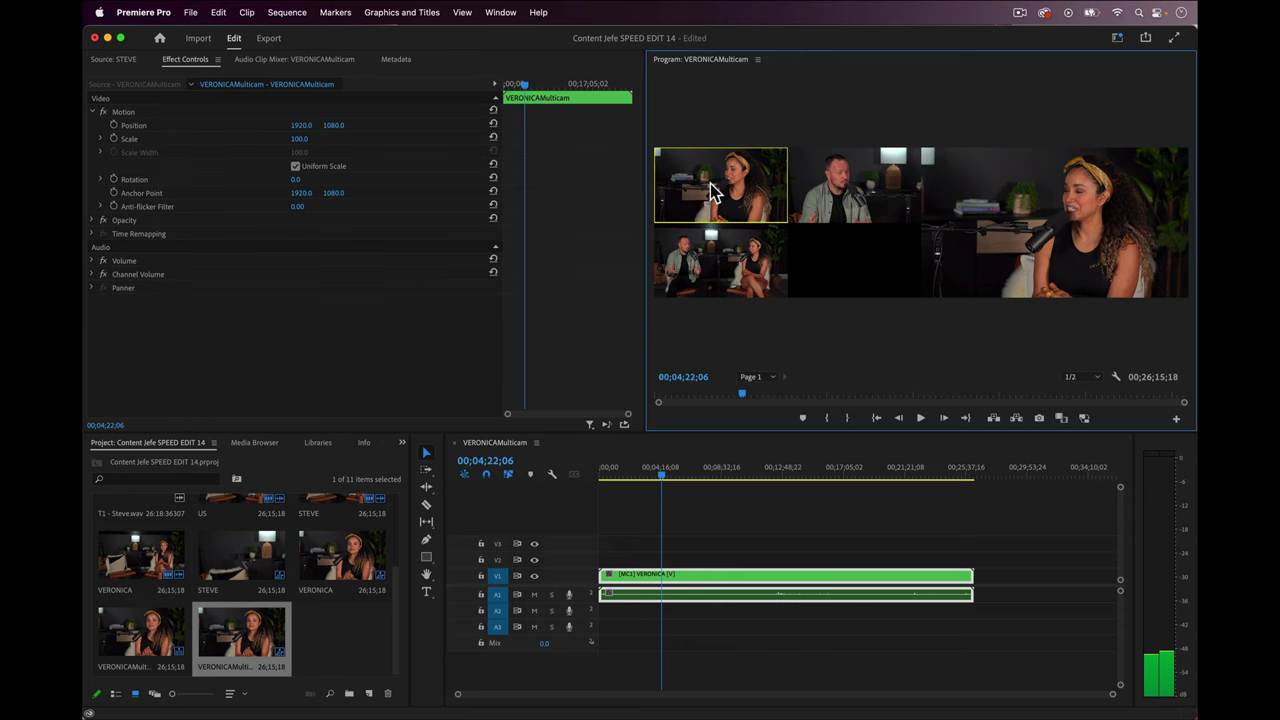
{"action": "key", "text": "2"}
{"action": "key", "text": "3"}
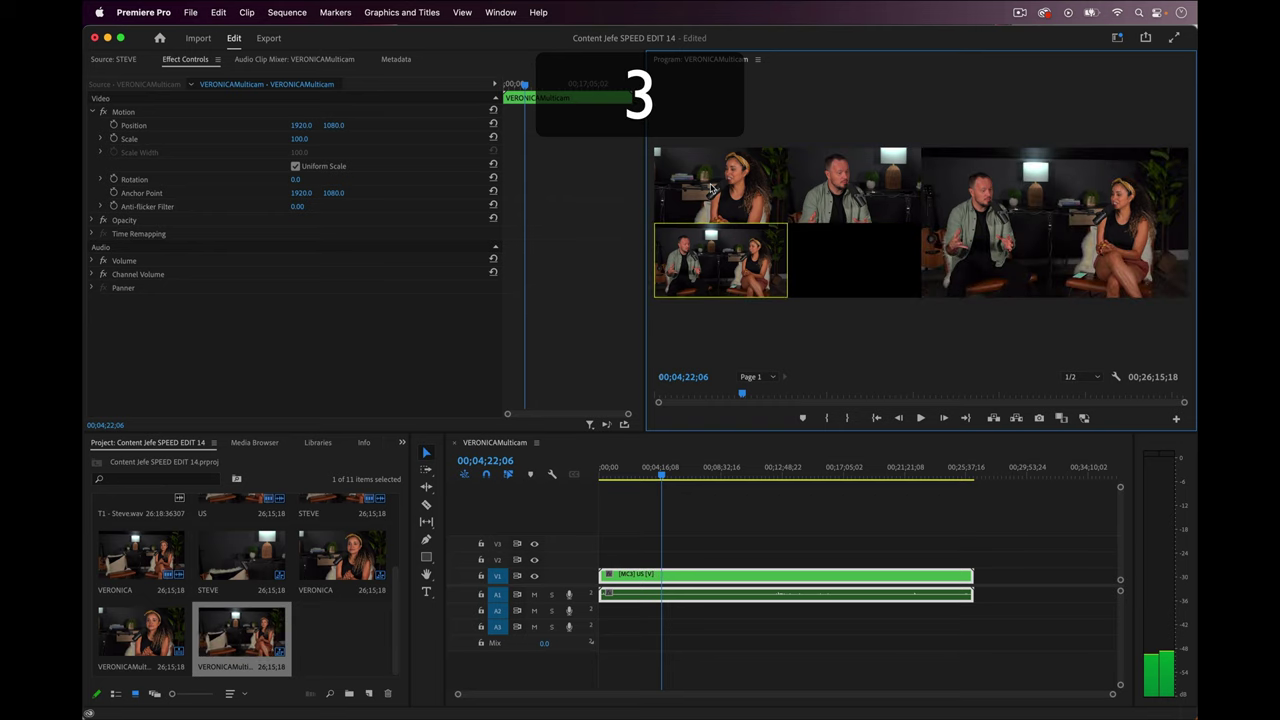
{"action": "key", "text": "1"}
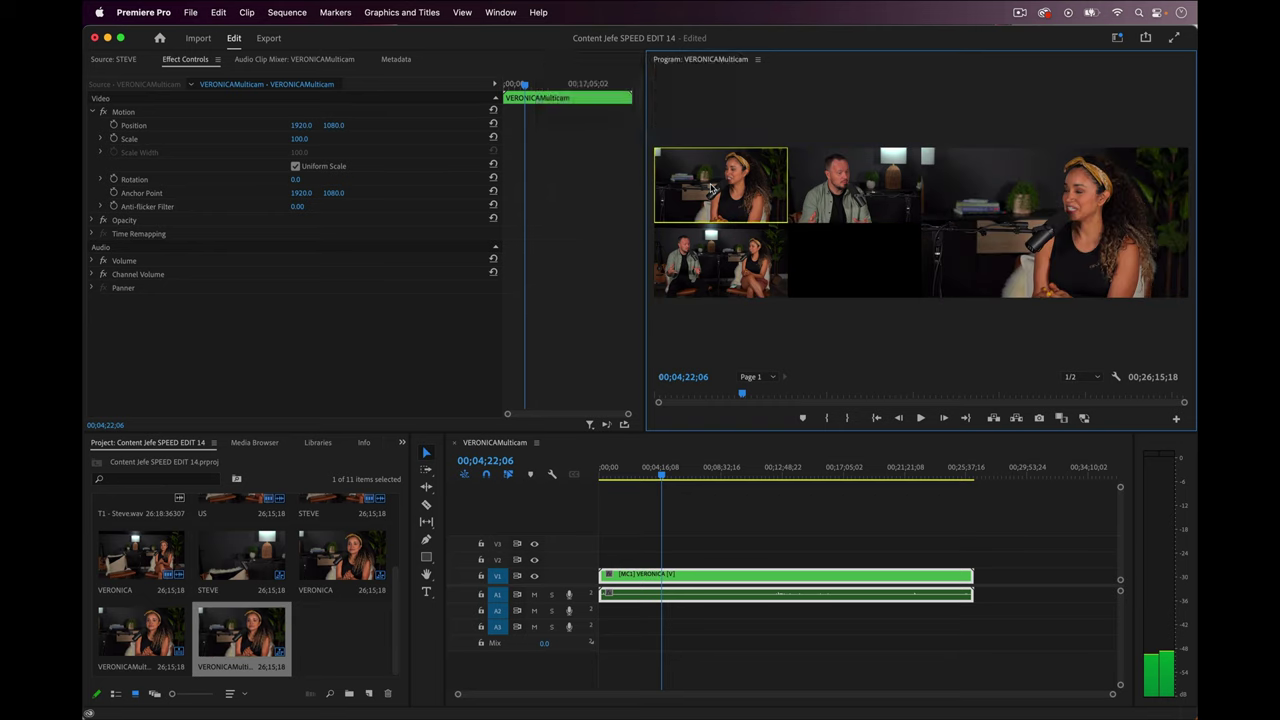
{"action": "key", "text": "2"}
{"action": "key", "text": "3"}
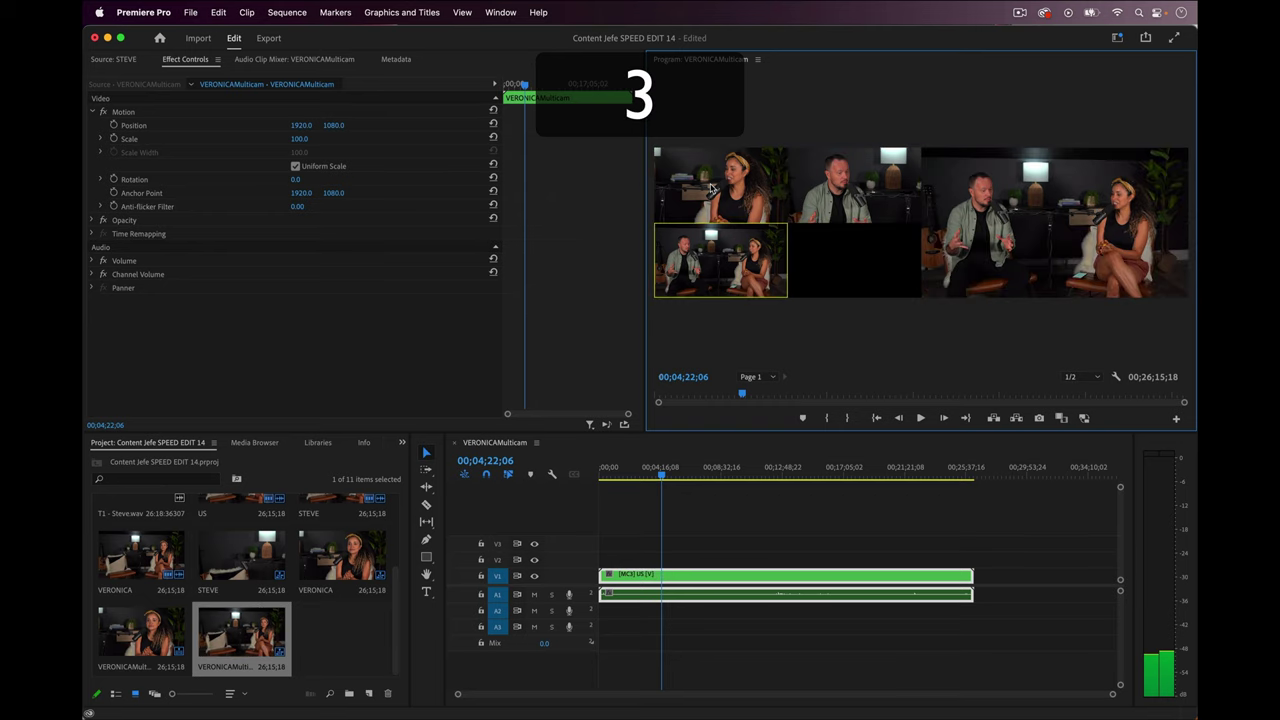
{"action": "left_click", "coordinate": [1118, 377]}
Return the Program monitor to single-angle view and test angle keys 1, 2 and 3.
{"action": "left_click", "coordinate": [983, 155]}
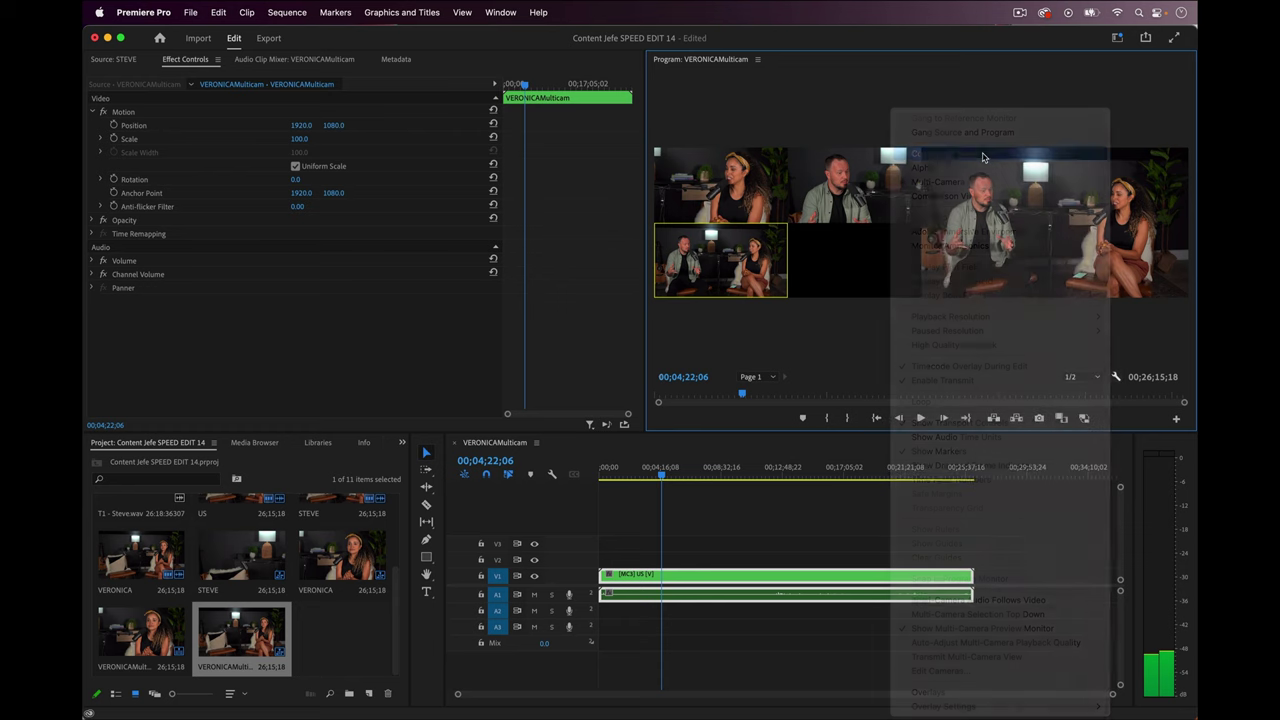
{"action": "key", "text": "1"}
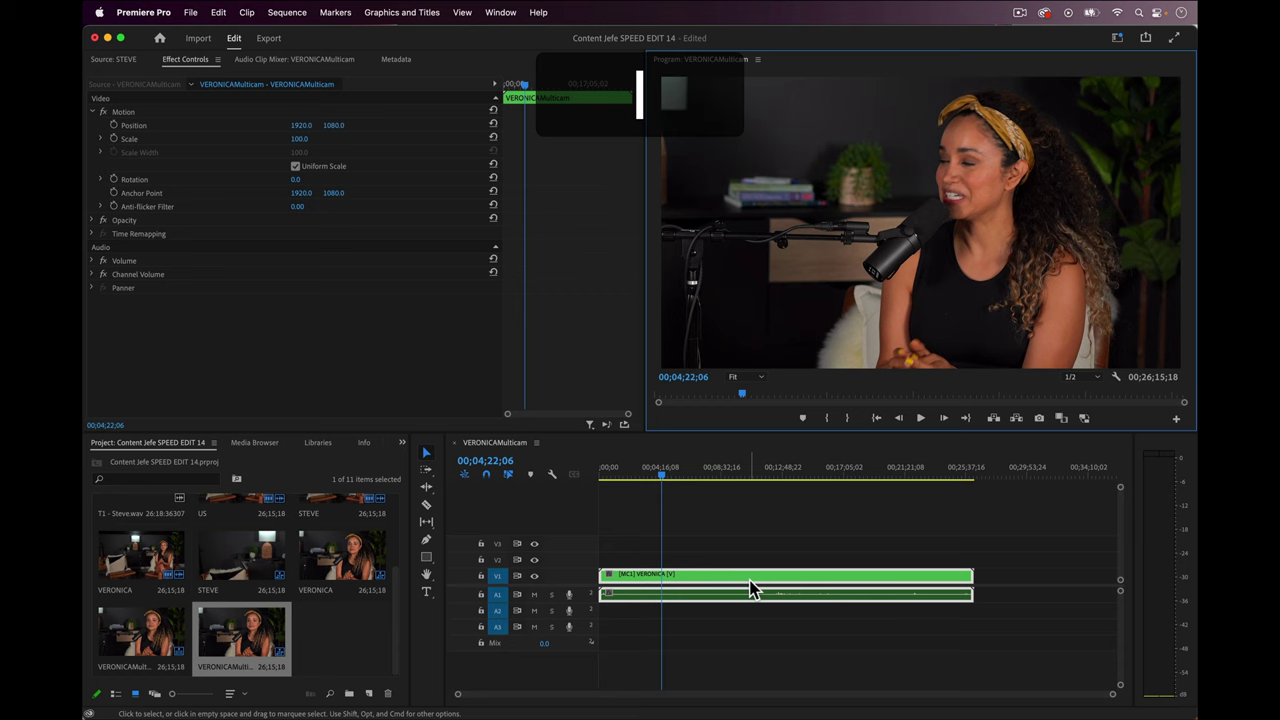
{"action": "key", "text": "2"}
{"action": "key", "text": "3"}
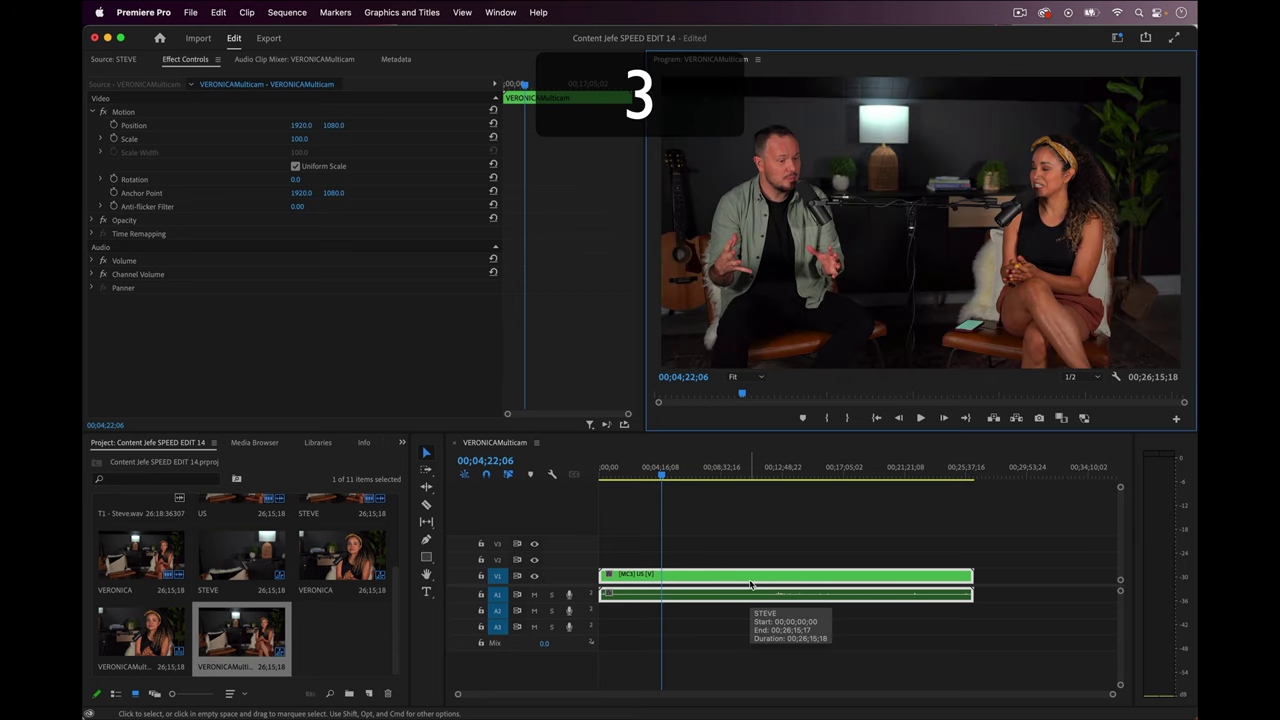
Cycle through camera angles 1, 2 and 3 from about the 4-minute mark.
{"action": "left_click", "coordinate": [655, 481]}
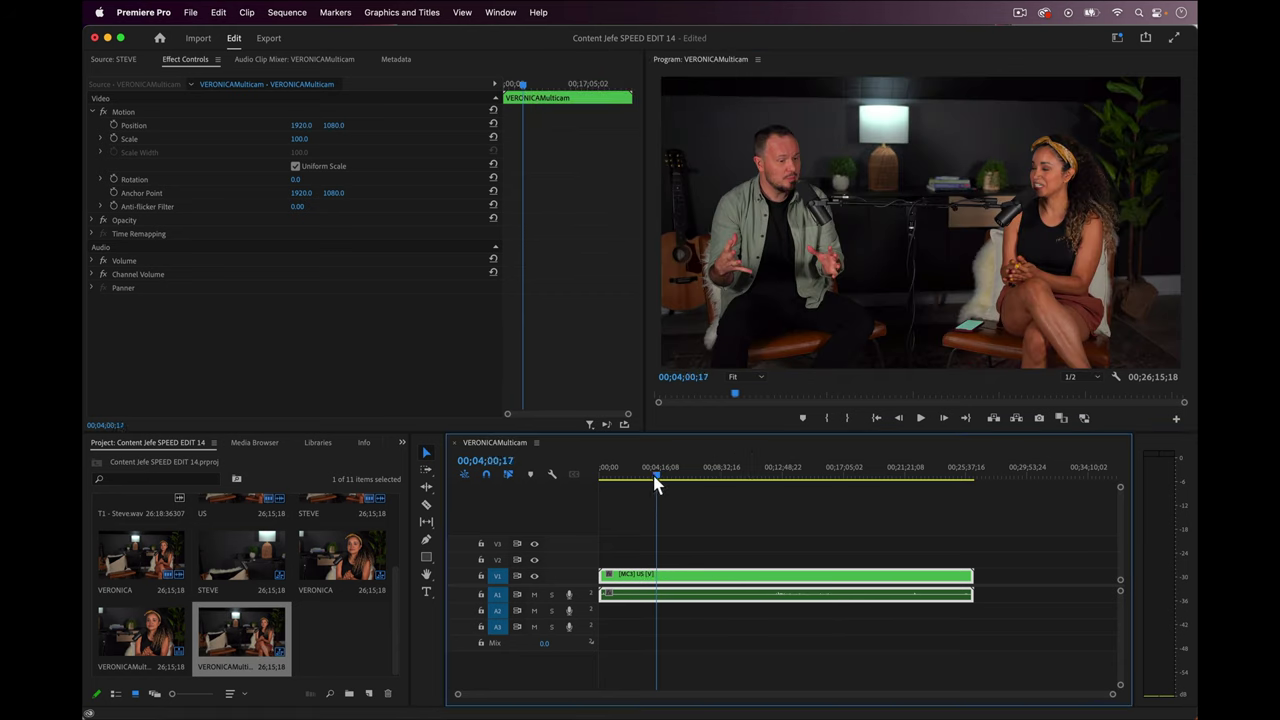
{"action": "key", "text": "3"}
{"action": "key", "text": "2"}
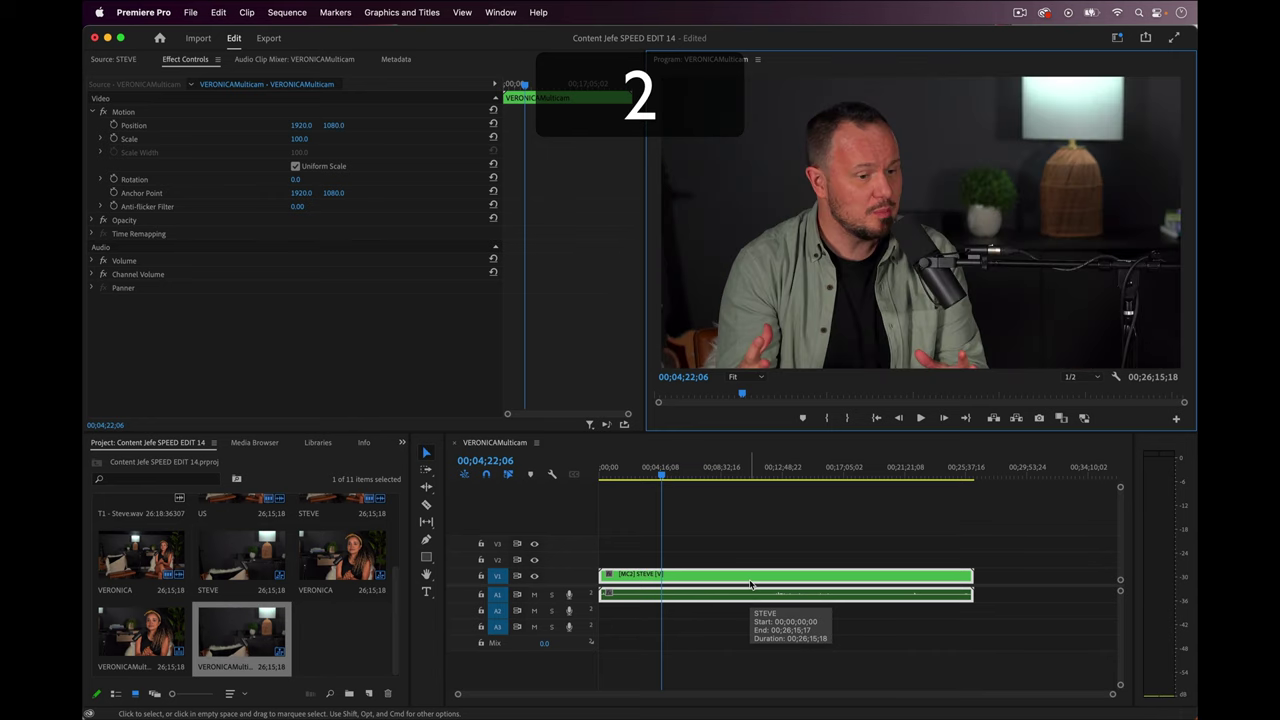
{"action": "key", "text": "1"}
{"action": "key", "text": "3"}
{"action": "key", "text": "1"}
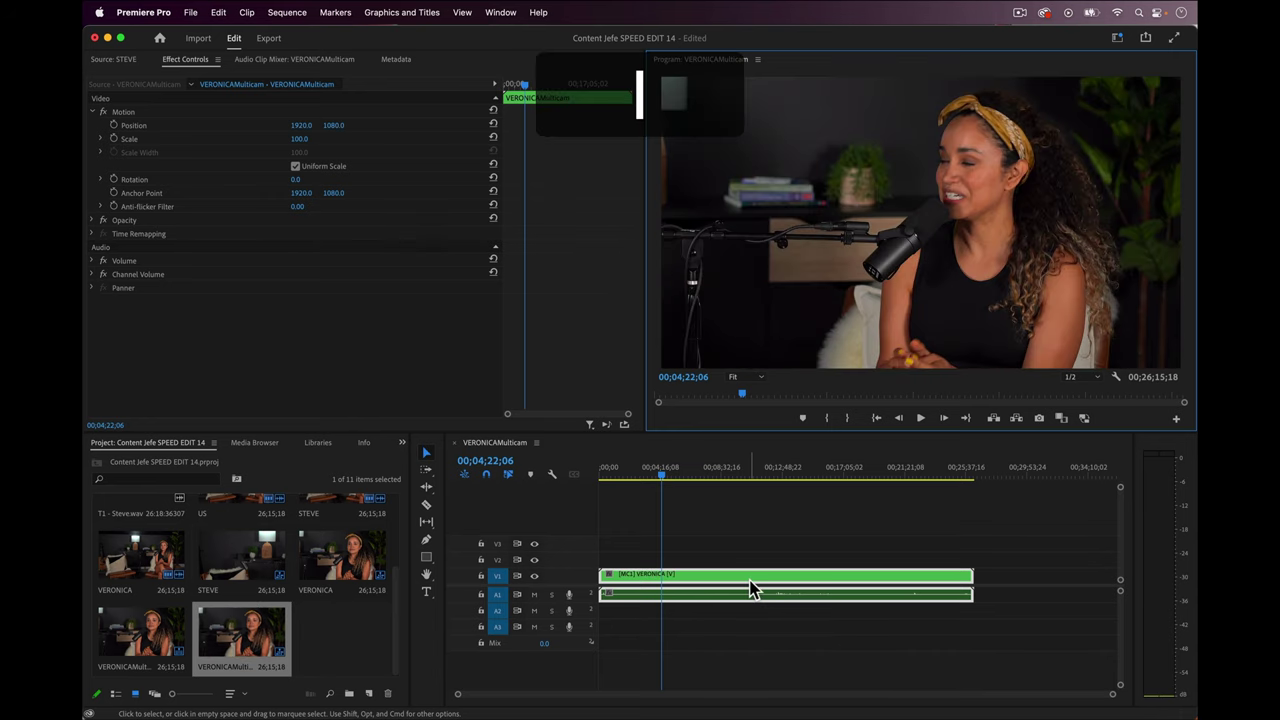
{"action": "key", "text": "2"}
{"action": "key", "text": "3"}
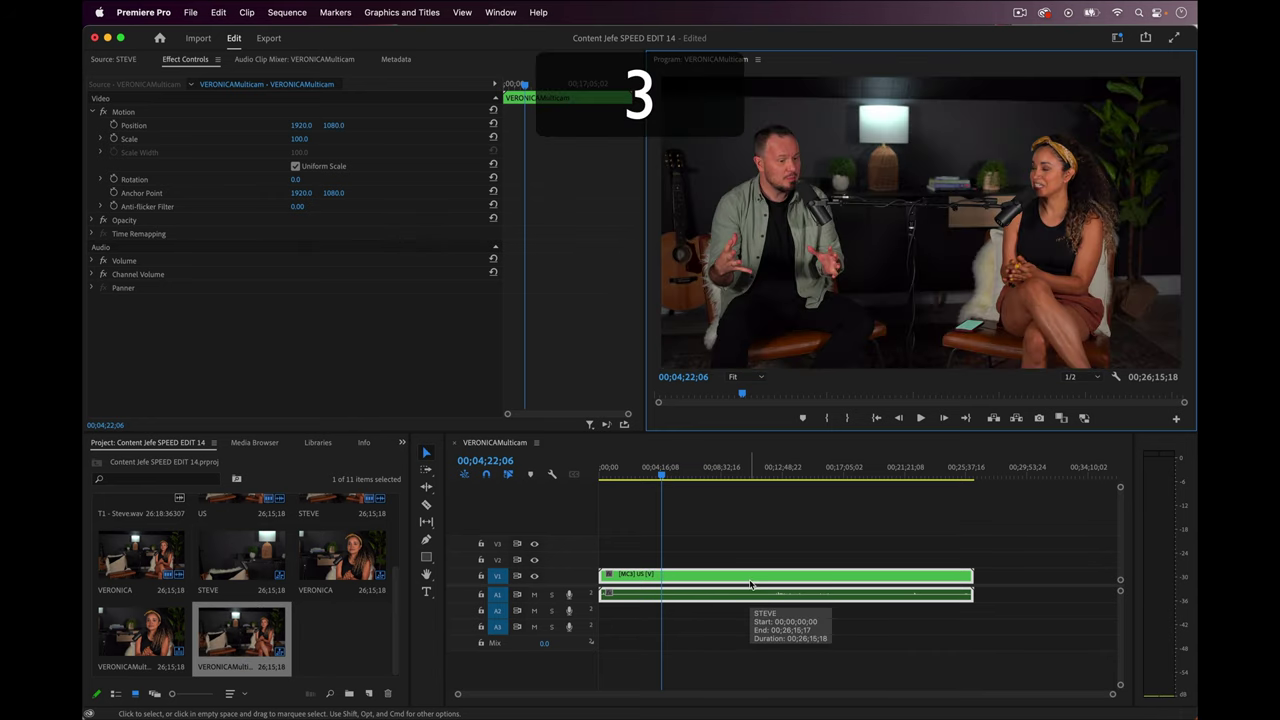
{"action": "key", "text": "1"}
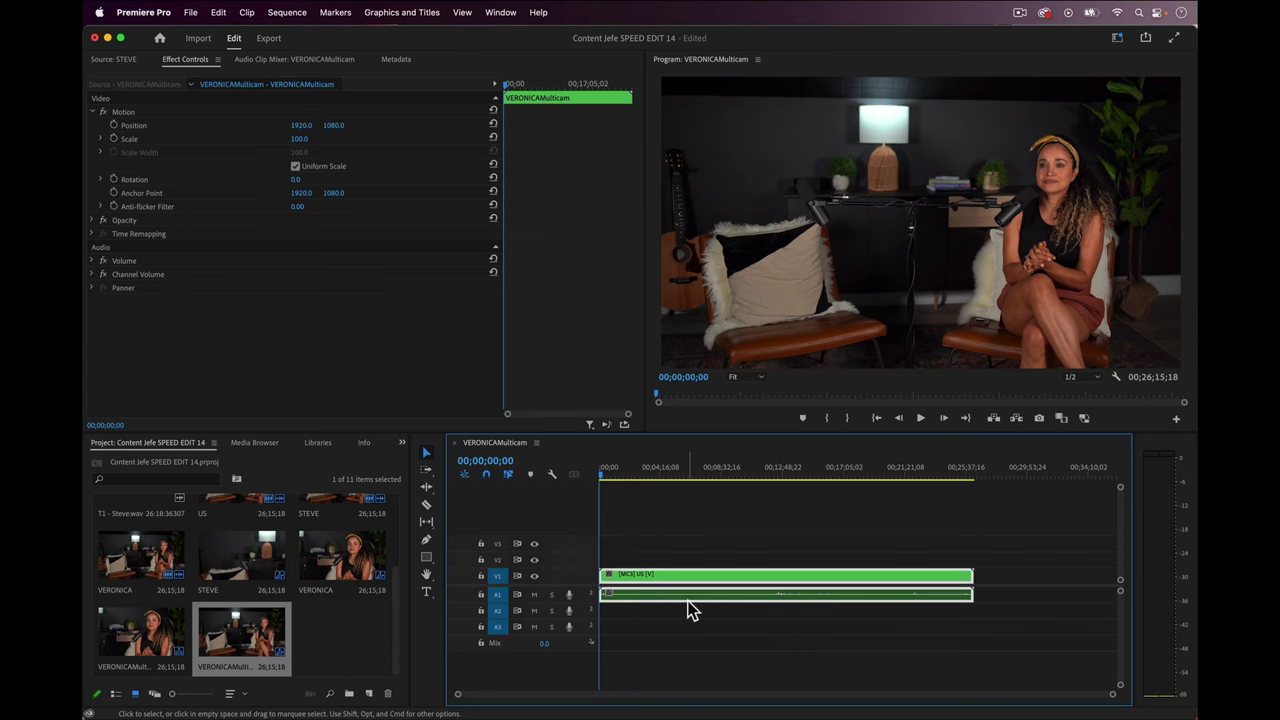
Place both WAV recordings on Audio 2 and Audio 3 at the sequence start.
{"action": "scroll", "coordinate": [295, 585], "scroll_direction": "up", "scroll_amount": 3}
{"action": "left_click", "coordinate": [322, 535]}
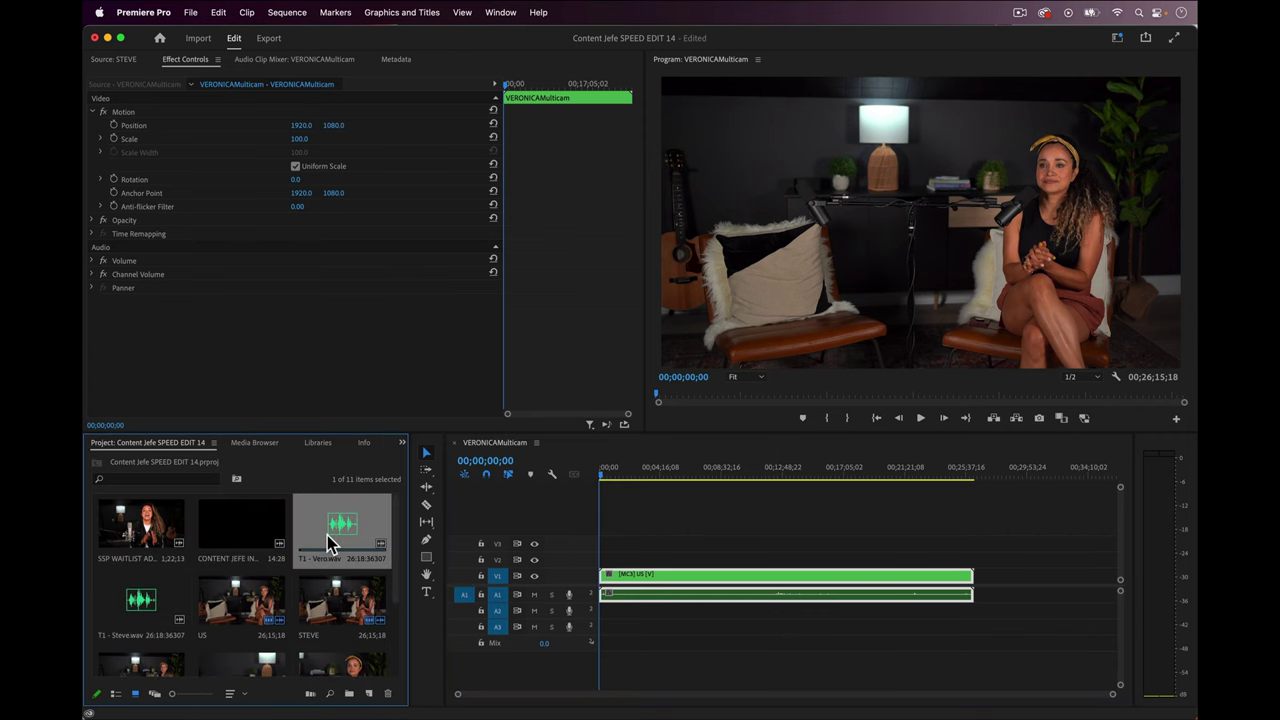
{"action": "left_click", "coordinate": [142, 612], "text": "super"}
{"action": "left_click_drag", "start_coordinate": [340, 545], "coordinate": [609, 623]}
{"action": "left_click_drag", "start_coordinate": [986, 620], "coordinate": [608, 626]}
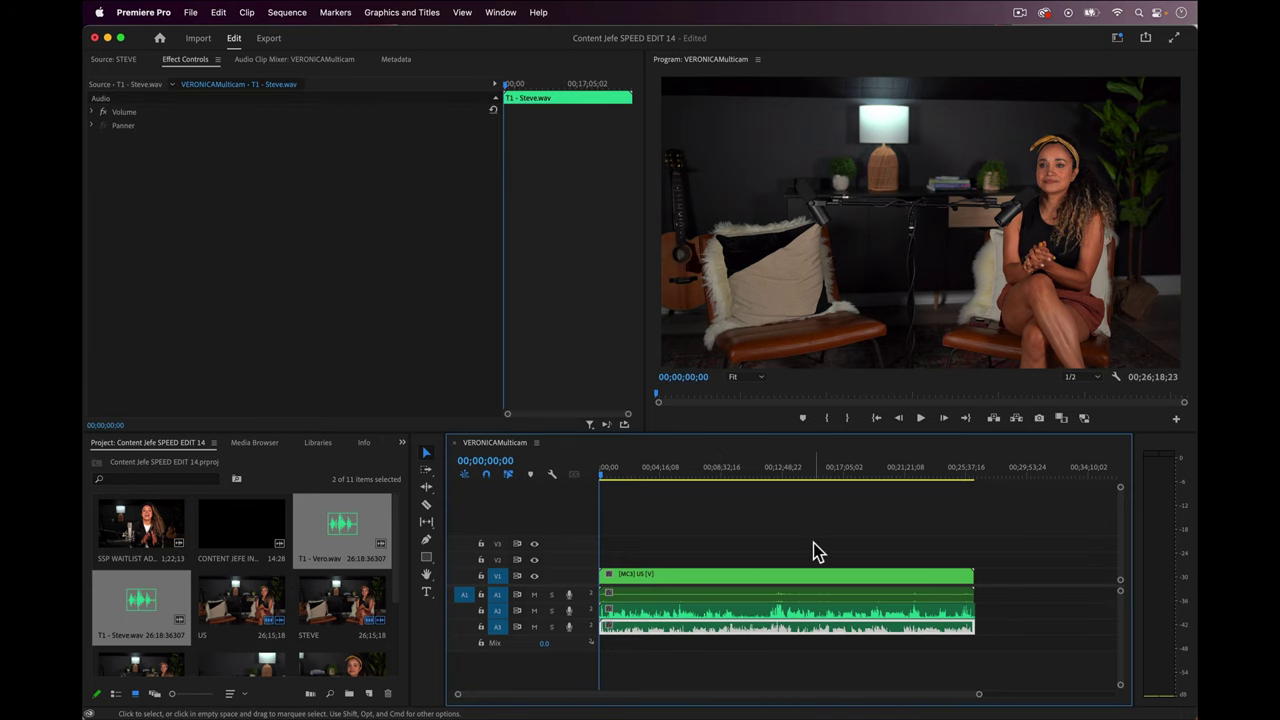
Maximize the timeline and make Audio 1-3 taller to show the waveforms.
{"action": "key", "text": "grave"}
{"action": "left_click_drag", "start_coordinate": [226, 437], "coordinate": [226, 508]}
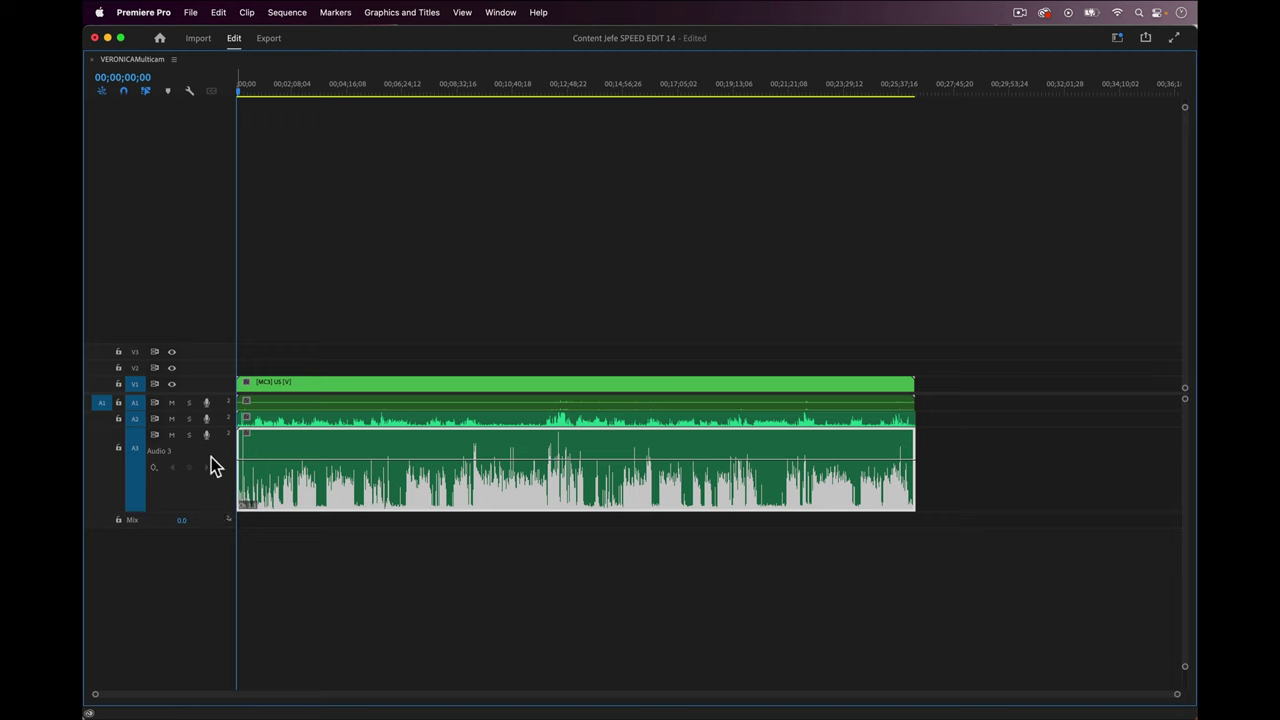
{"action": "left_click_drag", "start_coordinate": [206, 427], "coordinate": [206, 480]}
{"action": "left_click_drag", "start_coordinate": [206, 408], "coordinate": [200, 489]}
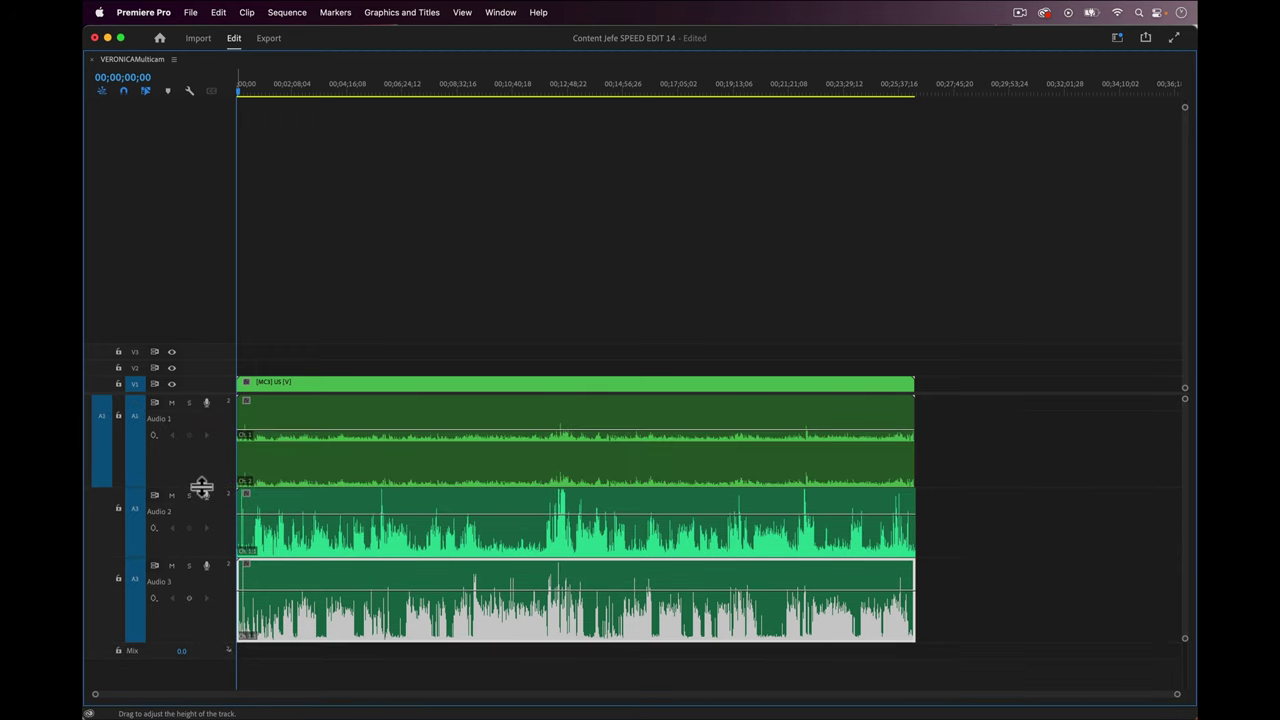
Zoom in near 16 seconds and shift the multicam clip later toward the clap at 15;06.
{"action": "left_click", "coordinate": [248, 88]}
{"action": "key", "text": "="}
{"action": "key", "text": "="}
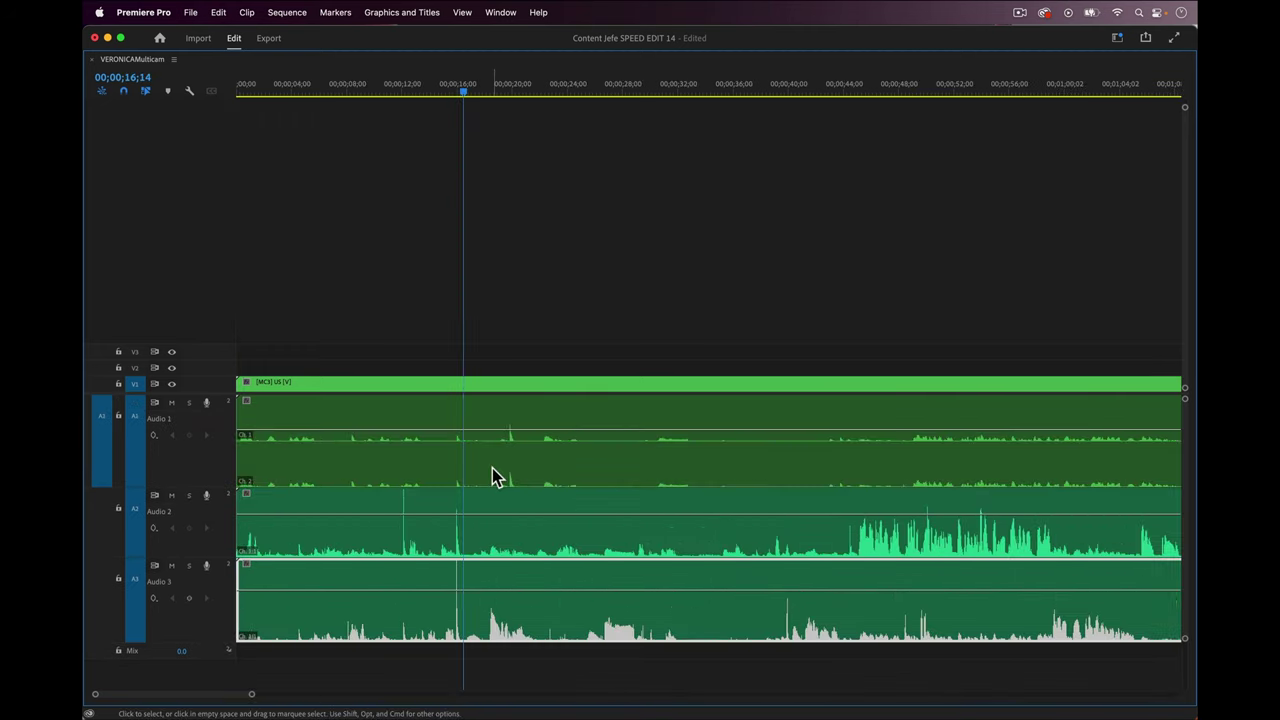
{"action": "left_click_drag", "start_coordinate": [243, 381], "coordinate": [484, 398]}
{"action": "left_click", "coordinate": [446, 98]}
{"action": "key", "text": "="}
{"action": "key", "text": "="}
{"action": "key", "text": "="}
{"action": "key", "text": "="}
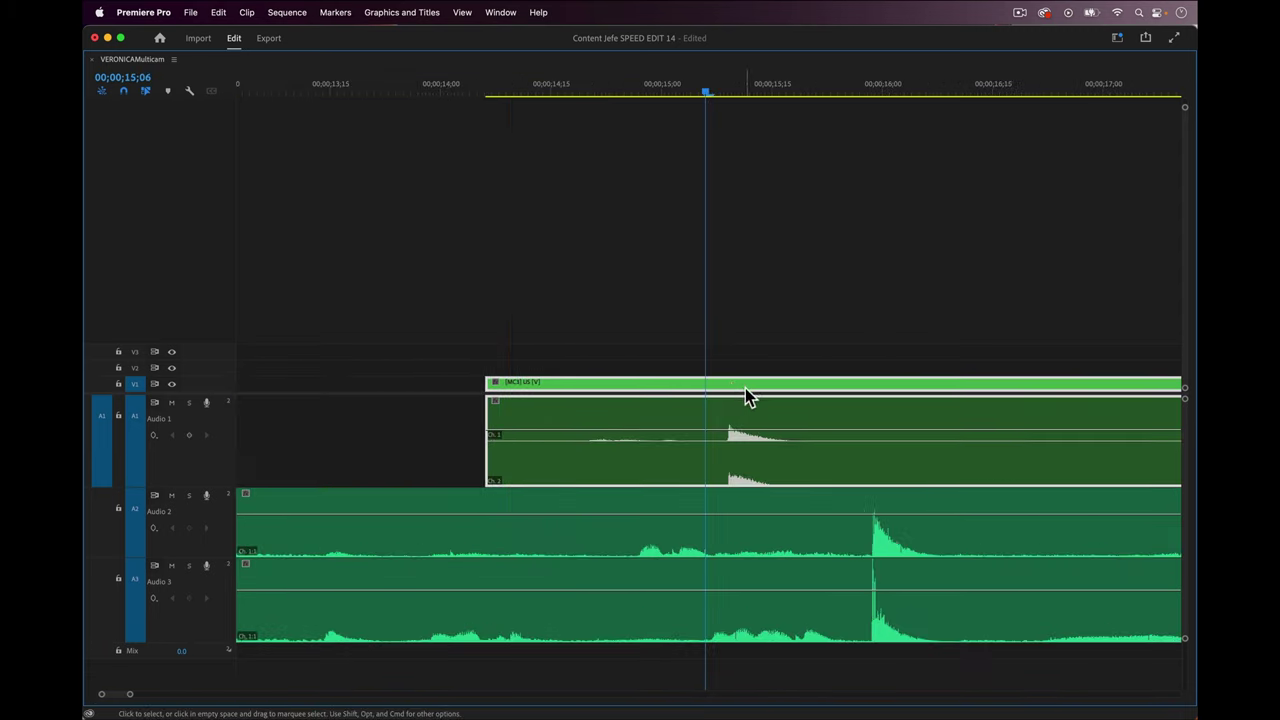
Slide the multicam clip to align with the audio clap peak.
{"action": "left_click_drag", "start_coordinate": [749, 394], "coordinate": [829, 391]}
{"action": "left_click", "coordinate": [874, 89]}
{"action": "key", "text": "="}
{"action": "key", "text": "="}
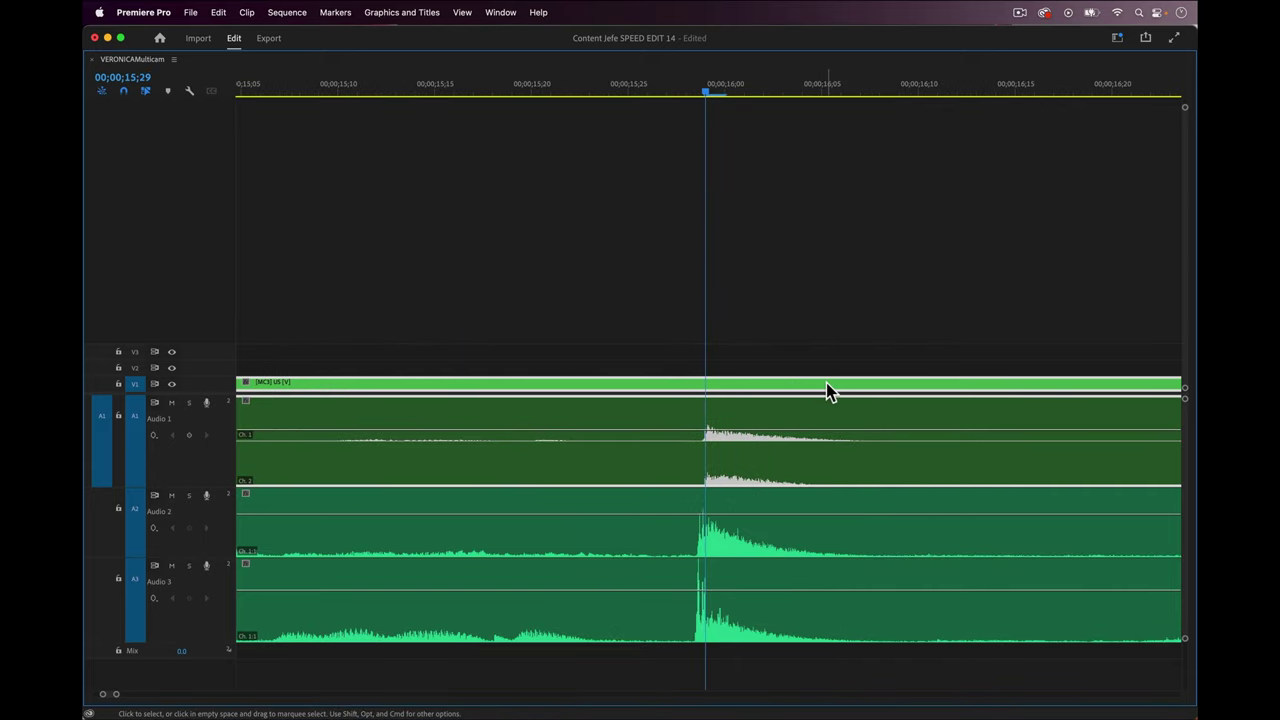
{"action": "key", "text": "minus"}
{"action": "key", "text": "minus"}
{"action": "key", "text": "minus"}
{"action": "key", "text": "minus"}
Trim the Audio 2 and Audio 3 heads to start with the multicam clip.
{"action": "key", "text": "minus"}
{"action": "key", "text": "minus"}
{"action": "left_click_drag", "start_coordinate": [238, 505], "coordinate": [278, 505]}
{"action": "left_click_drag", "start_coordinate": [250, 570], "coordinate": [277, 563]}
{"action": "key", "text": "minus"}
{"action": "key", "text": "minus"}
{"action": "key", "text": "minus"}
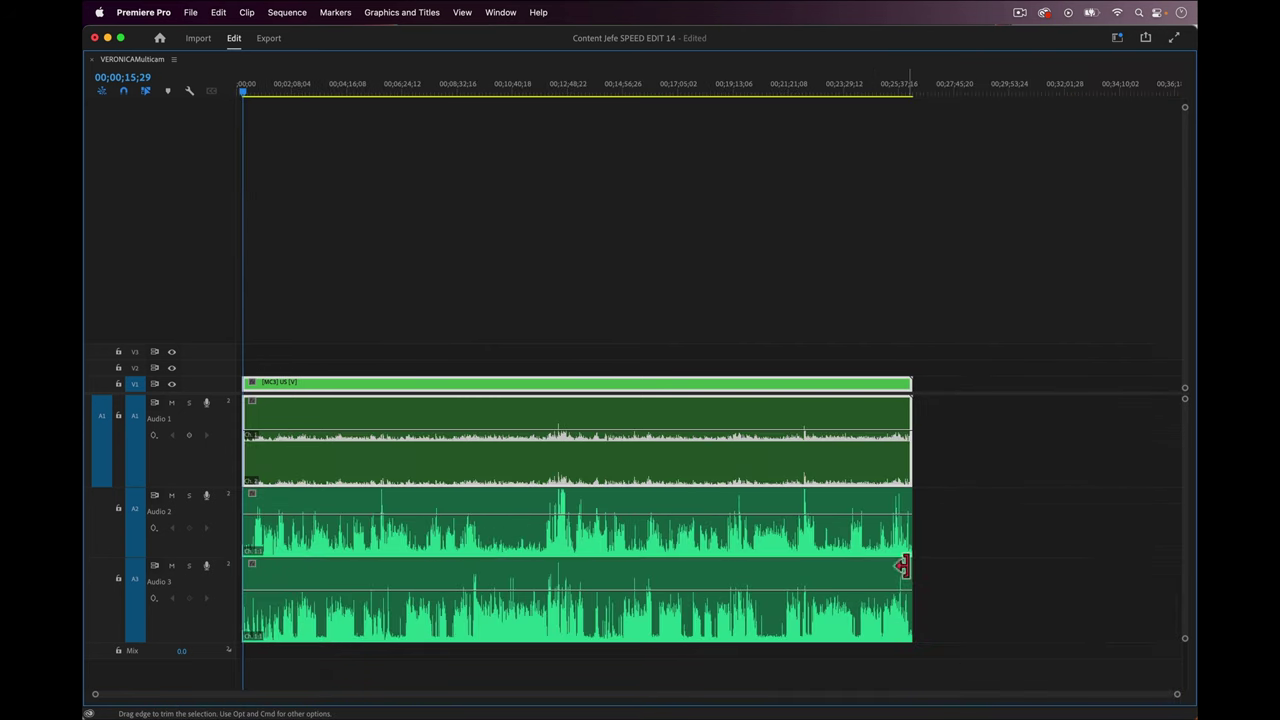
{"action": "key", "text": "equal"}
{"action": "key", "text": "equal"}
{"action": "key", "text": "equal"}
{"action": "key", "text": "equal"}
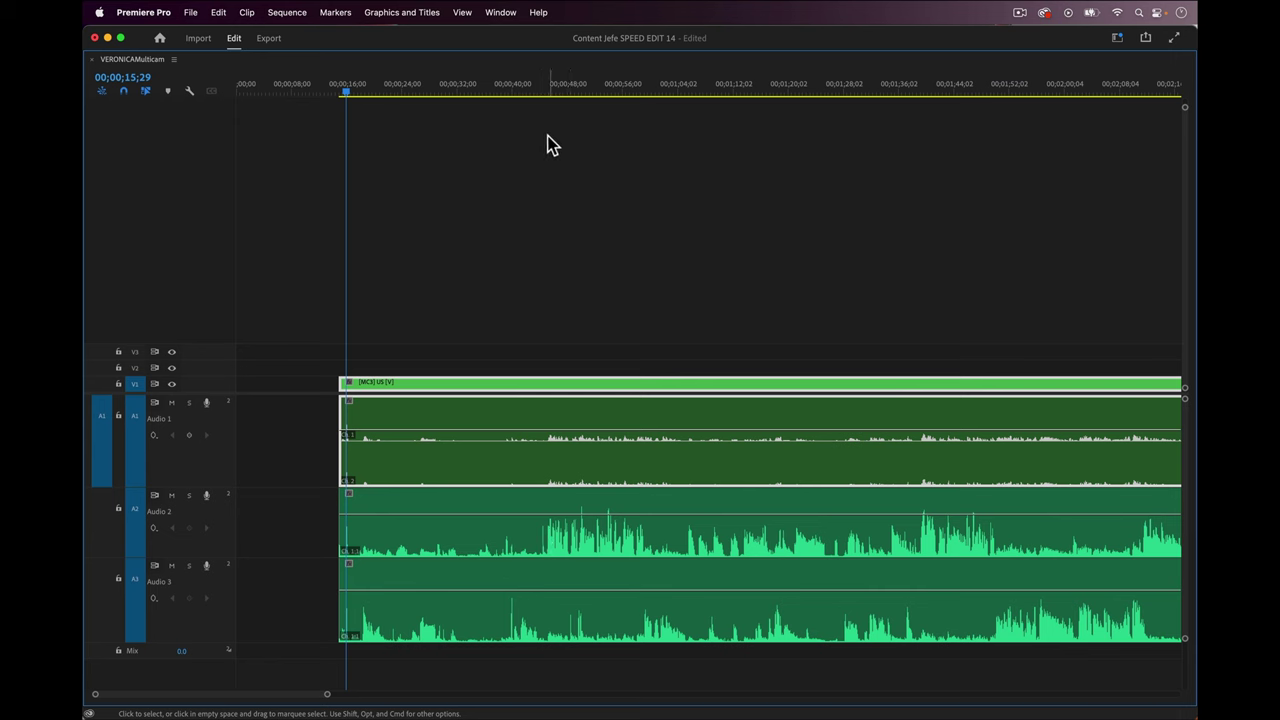
Play back from about 45 seconds to verify sync, then select the multicam clip.
{"action": "left_click", "coordinate": [551, 88]}
{"action": "key", "text": "grave"}
{"action": "key", "text": "space"}
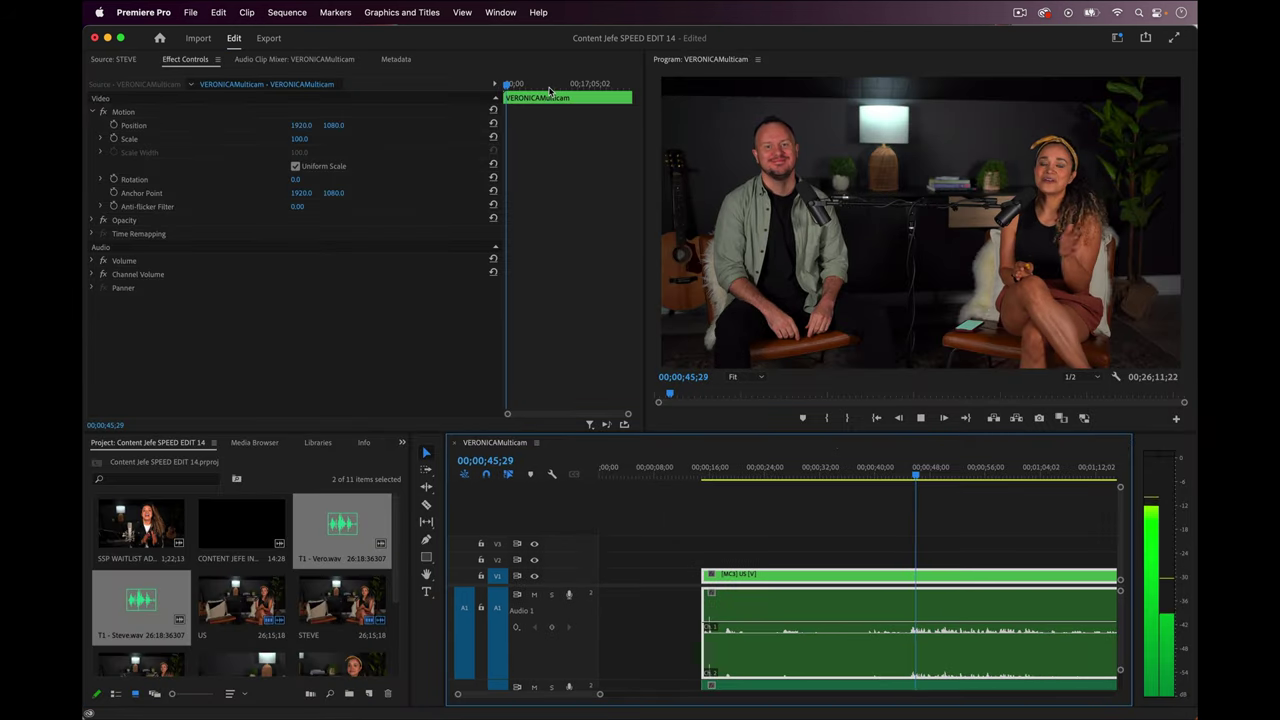
{"action": "key", "text": "space"}
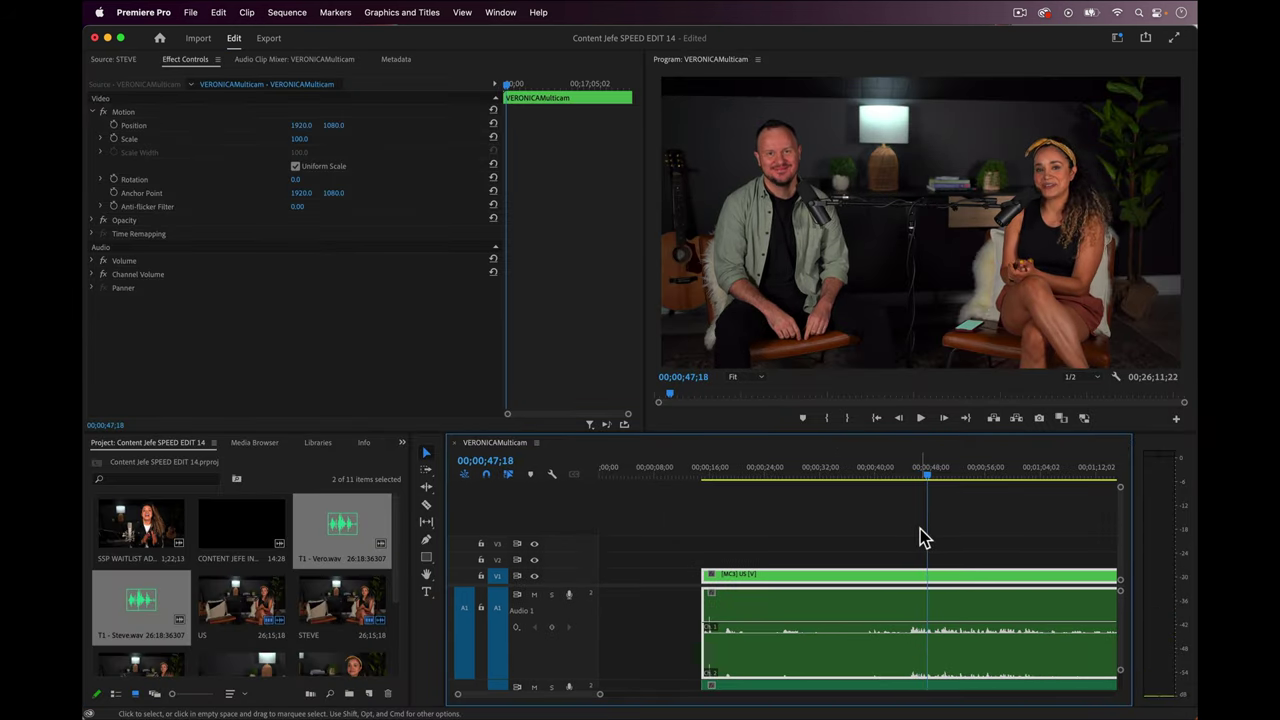
{"action": "key", "text": "grave"}
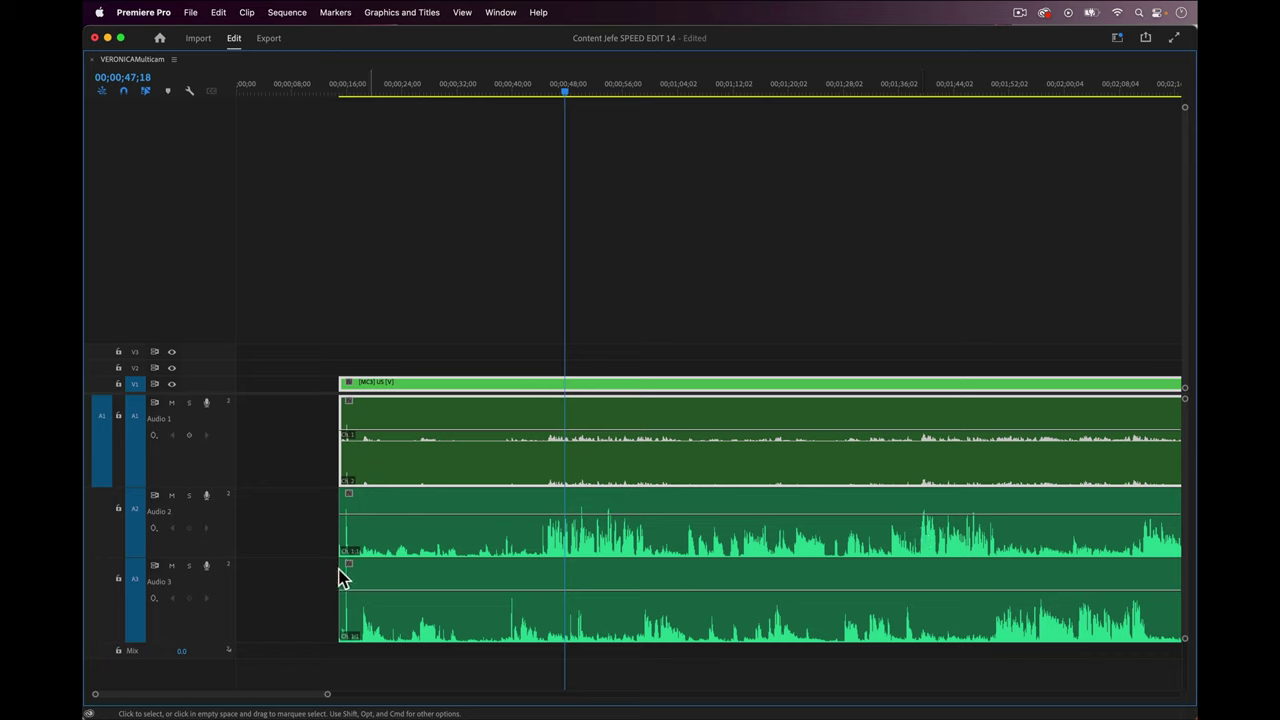
{"action": "left_click", "coordinate": [306, 568]}
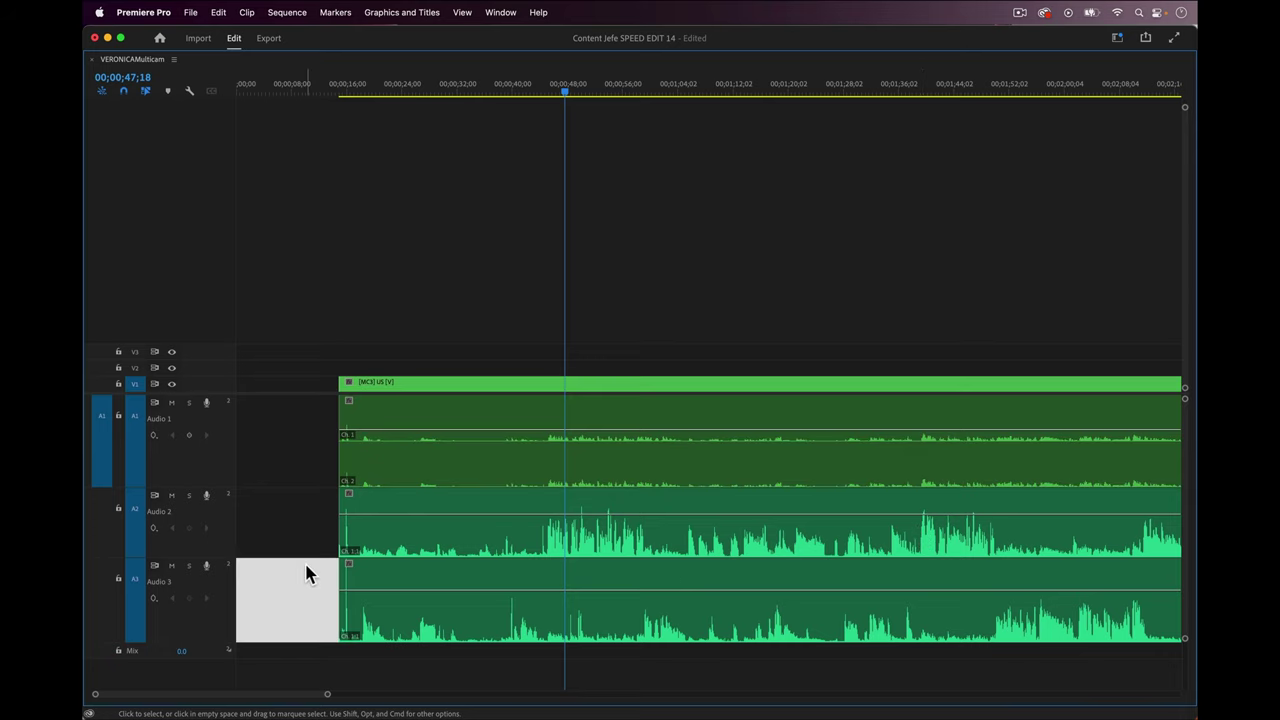
{"action": "left_click", "coordinate": [409, 463]}
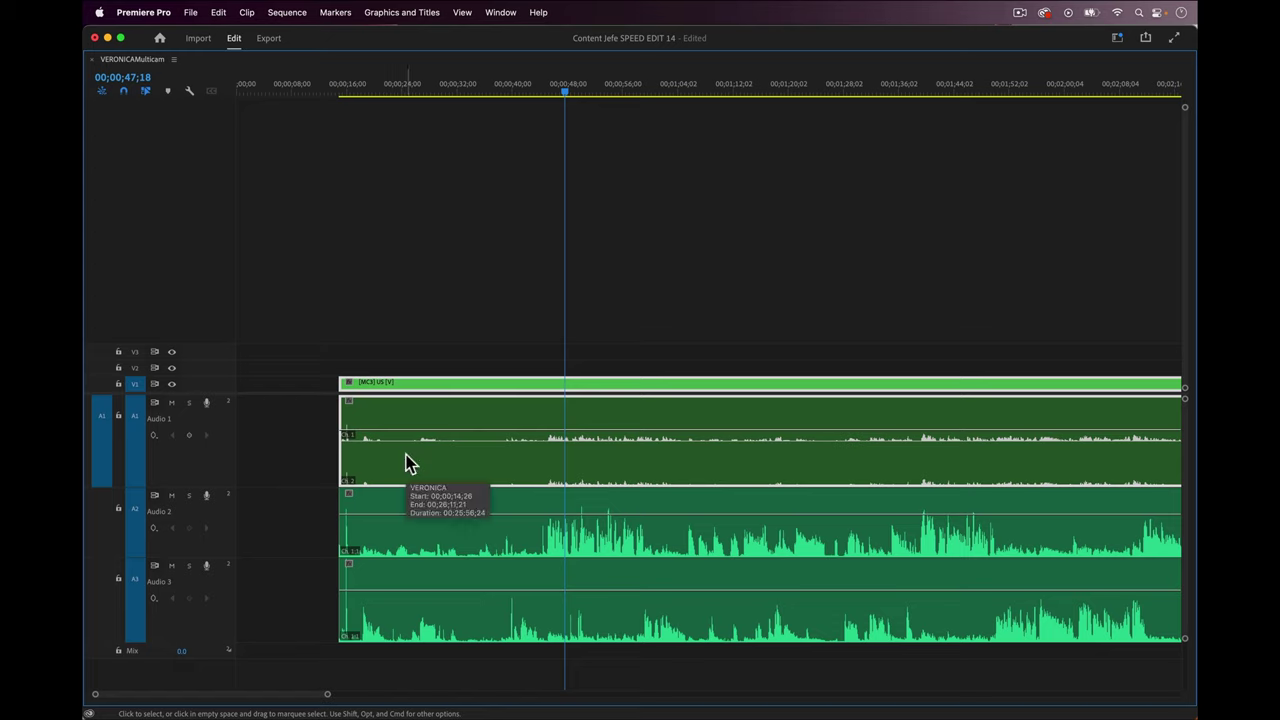
Unlink the multicam clip and delete the camera audio from Audio 1.
{"action": "right_click", "coordinate": [407, 463]}
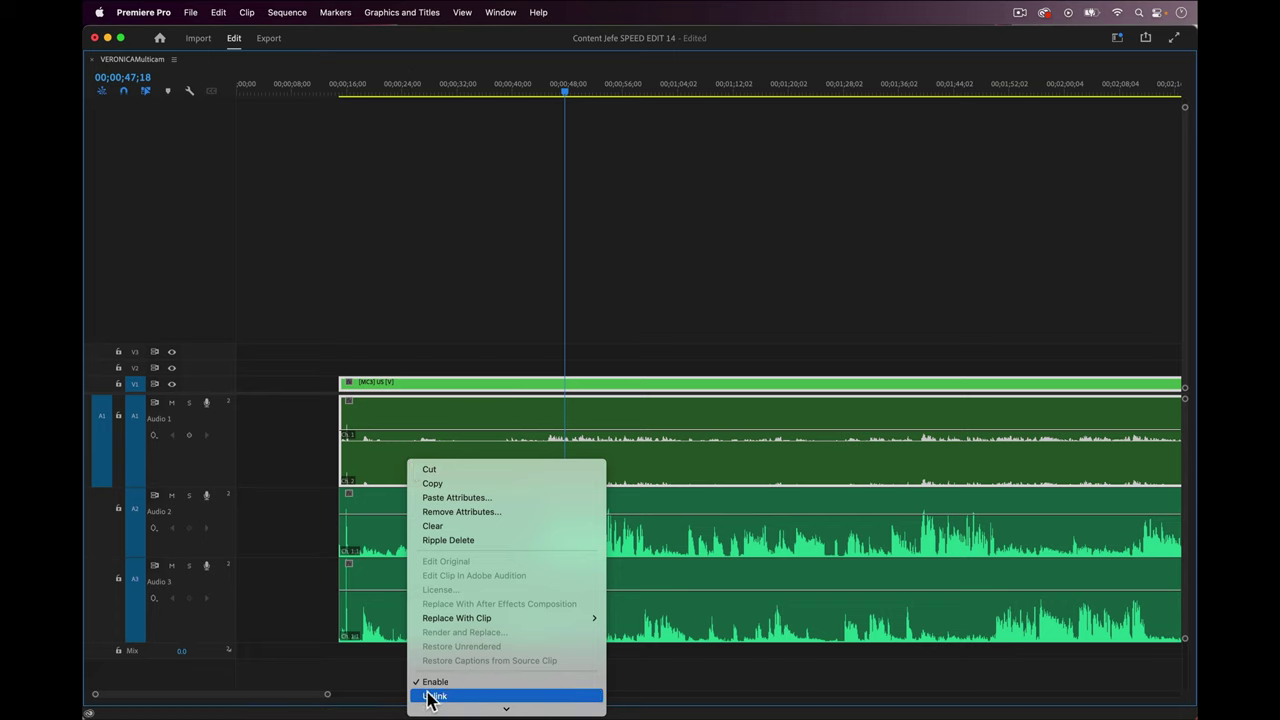
{"action": "scroll", "coordinate": [478, 700], "scroll_direction": "down", "scroll_amount": 5}
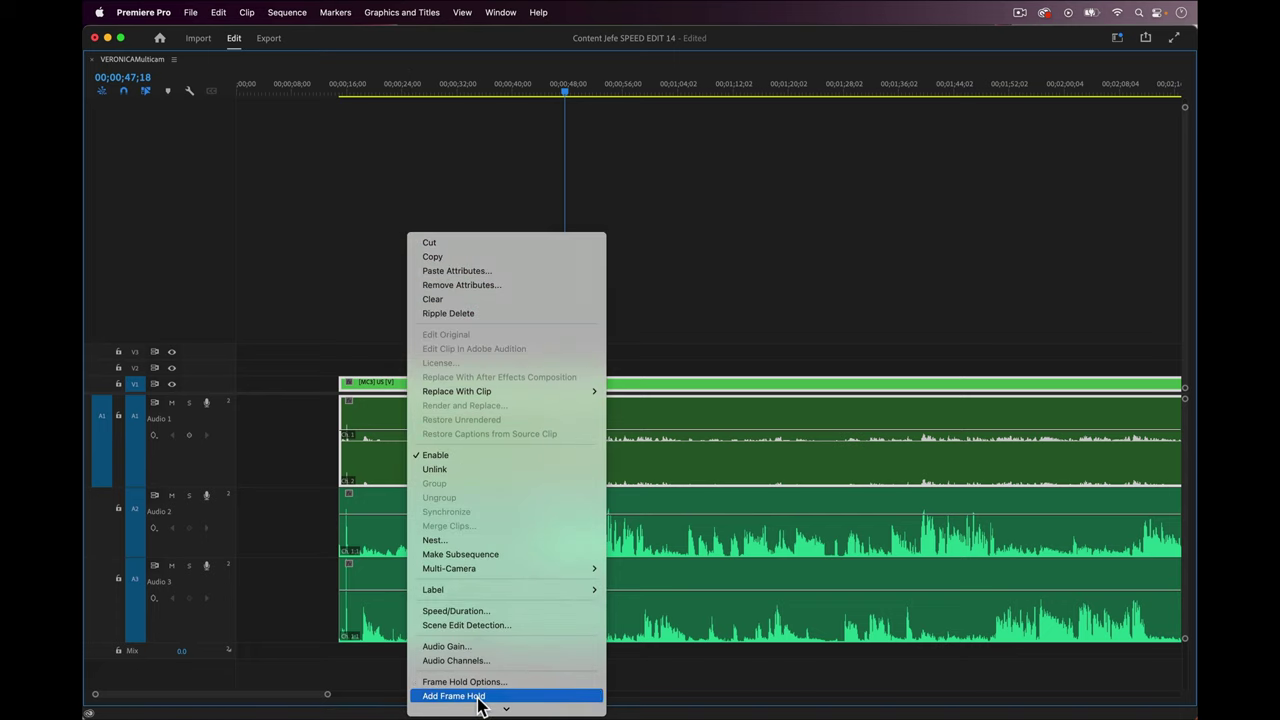
{"action": "left_click", "coordinate": [465, 470]}
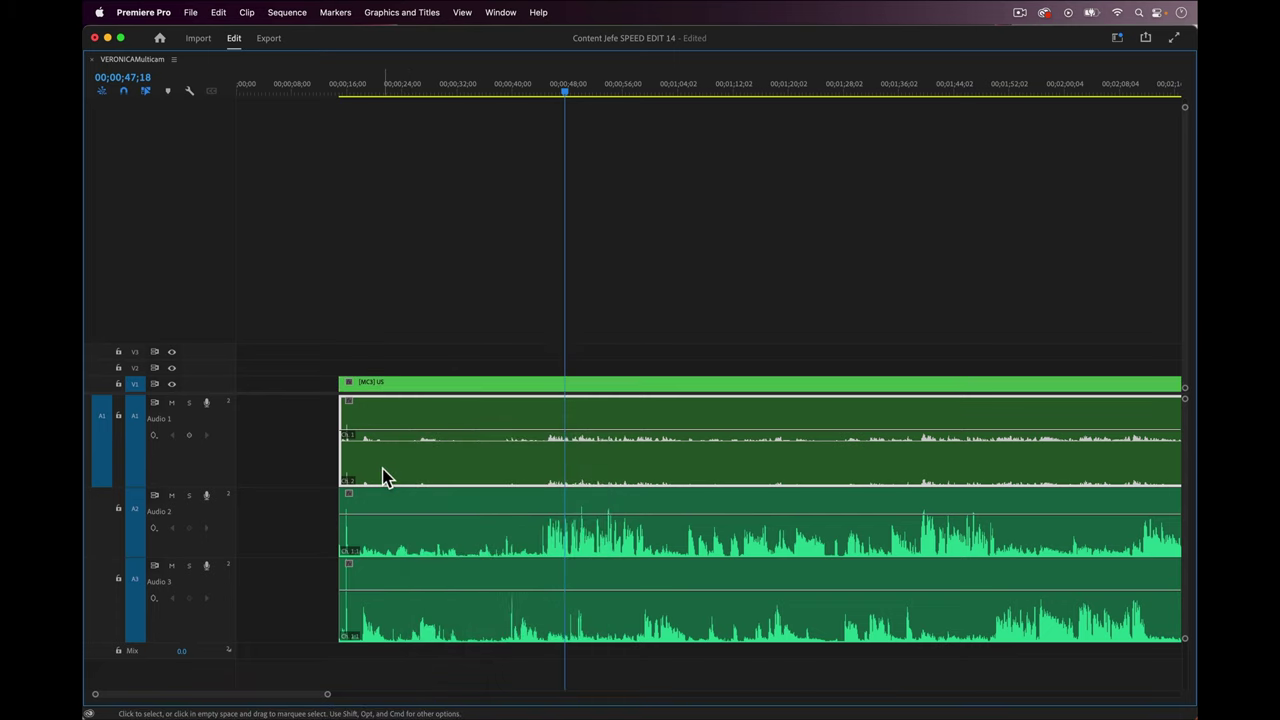
{"action": "key", "text": "Delete"}
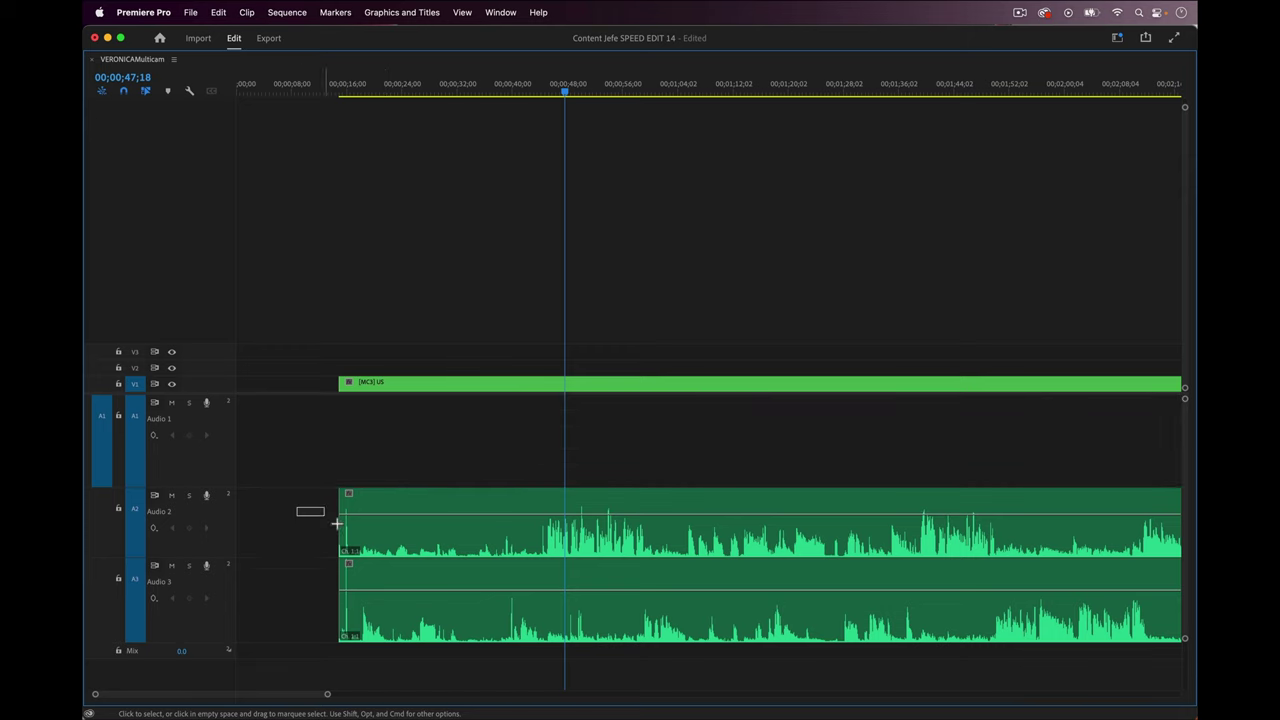
Move both WAV recordings up onto Audio 1 and Audio 2.
{"action": "left_click_drag", "start_coordinate": [337, 523], "coordinate": [406, 557]}
{"action": "left_click_drag", "start_coordinate": [417, 511], "coordinate": [417, 445]}
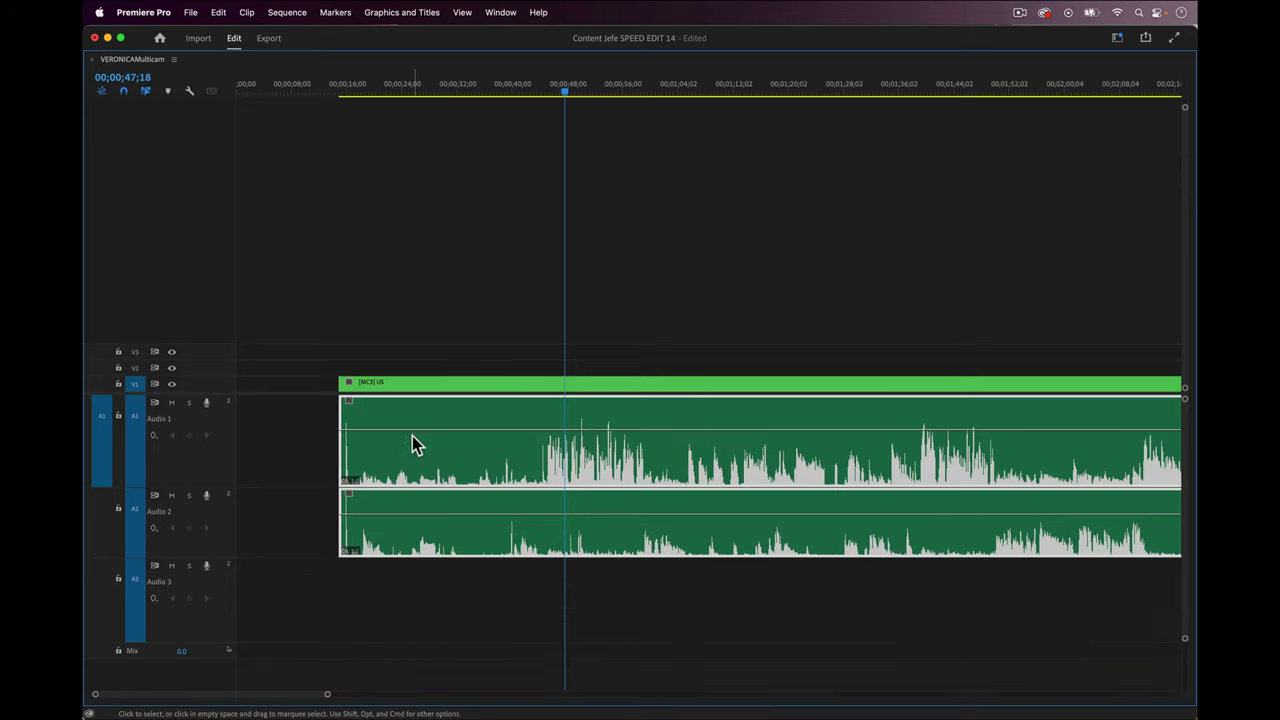
{"action": "left_click", "coordinate": [331, 347]}
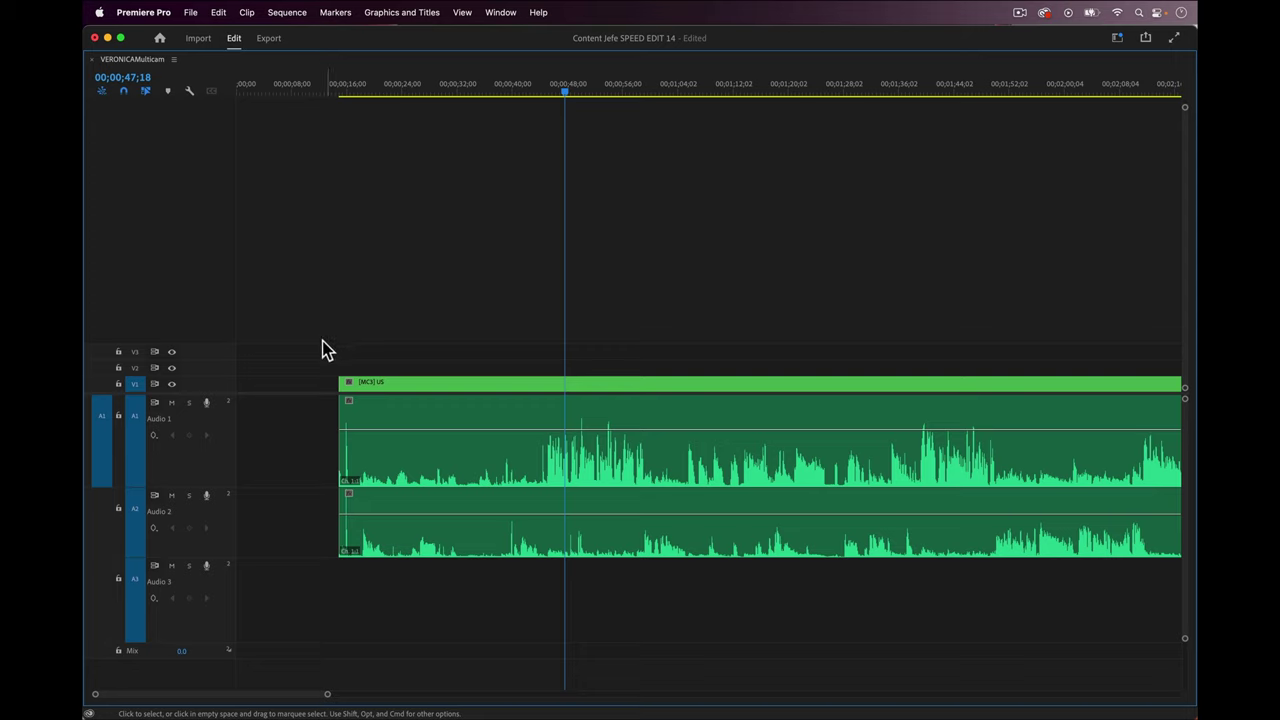
Link the two WAV clips to the multicam video.
{"action": "left_click_drag", "start_coordinate": [294, 290], "coordinate": [328, 336]}
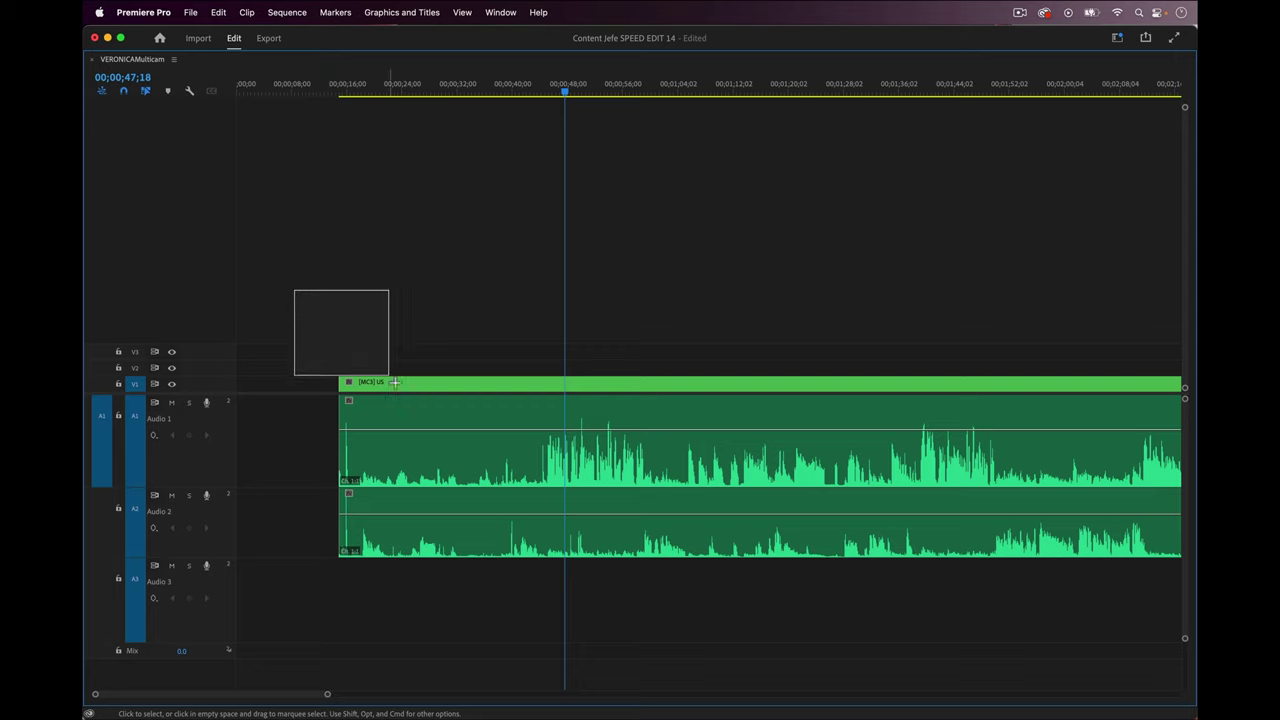
{"action": "left_click_drag", "start_coordinate": [395, 382], "coordinate": [466, 542]}
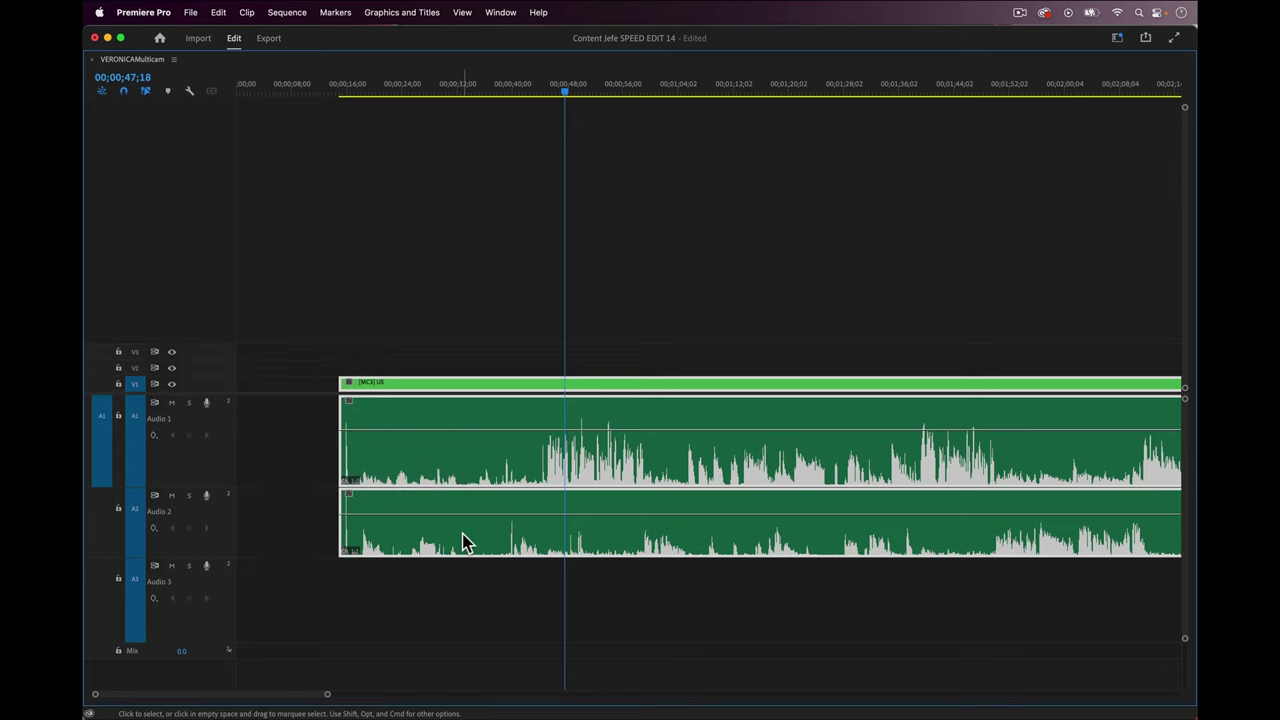
{"action": "right_click", "coordinate": [436, 386]}
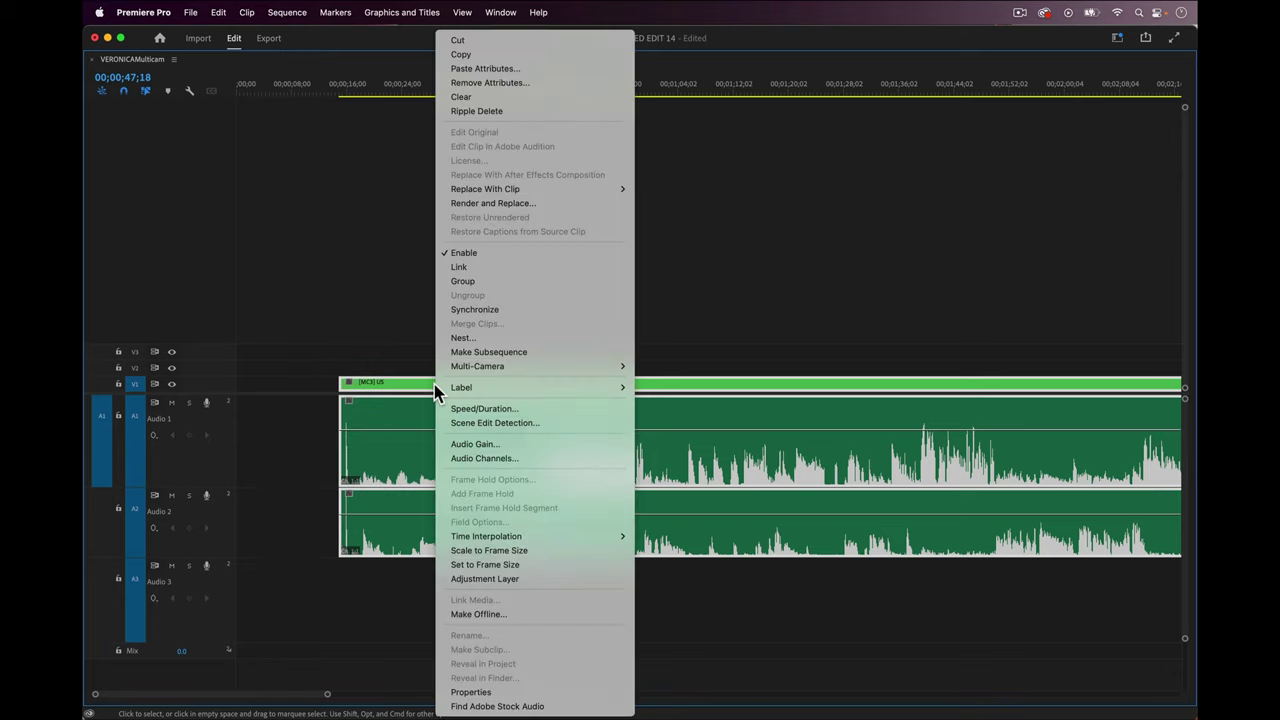
{"action": "left_click", "coordinate": [460, 267]}
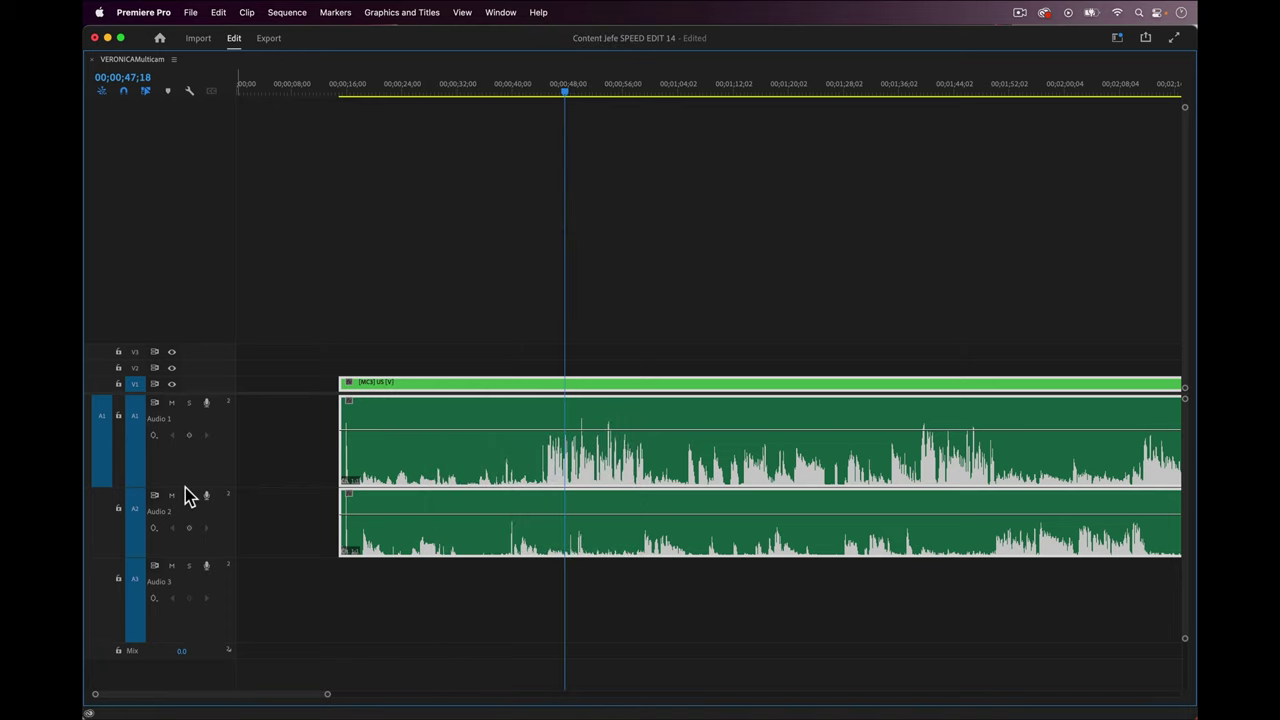
Shrink the Audio 1 and Audio 2 track heights.
{"action": "left_click_drag", "start_coordinate": [188, 488], "coordinate": [193, 420]}
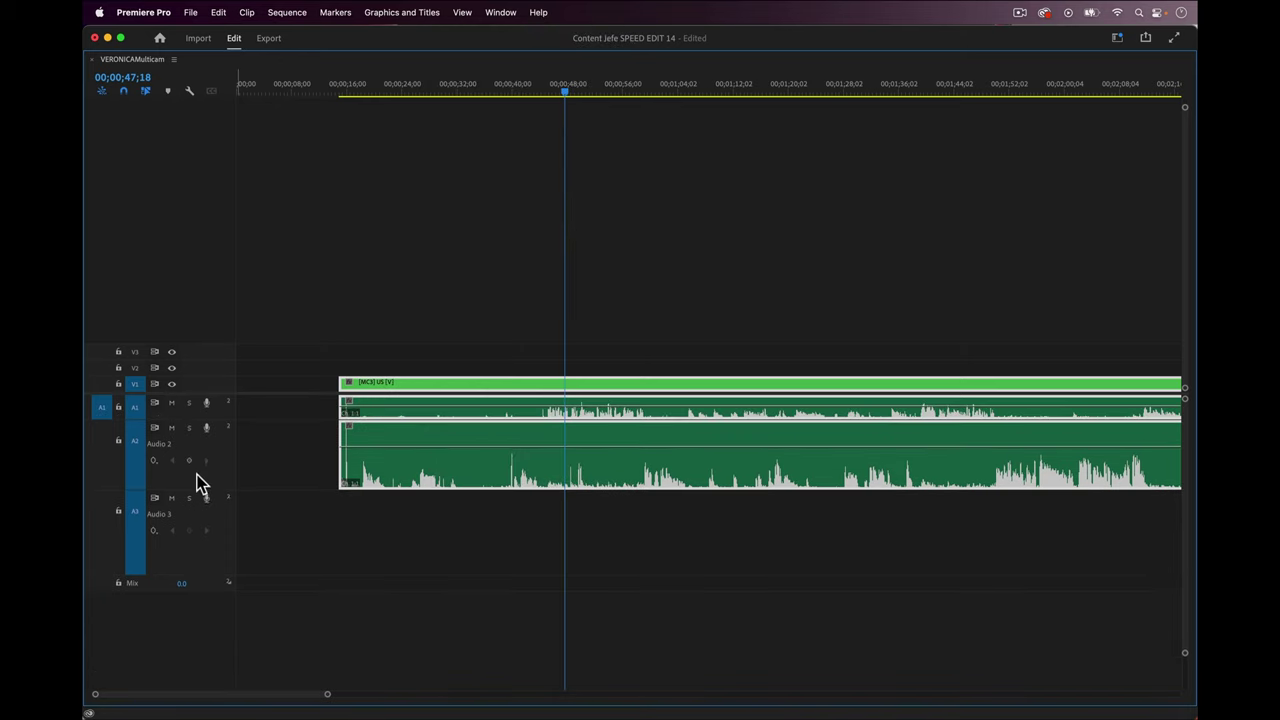
{"action": "left_click_drag", "start_coordinate": [194, 488], "coordinate": [196, 445]}
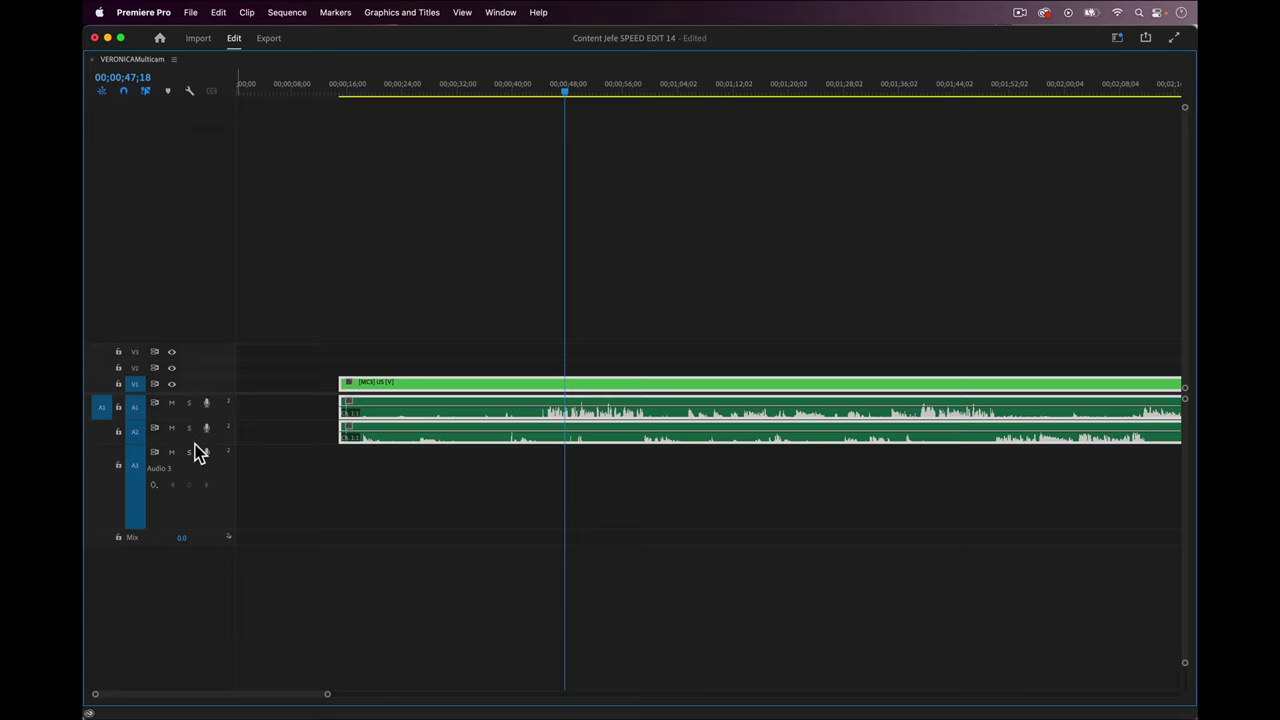
{"action": "scroll", "coordinate": [332, 445], "scroll_direction": "down", "scroll_amount": 5}
{"action": "scroll", "coordinate": [229, 406], "scroll_direction": "down", "scroll_amount": 3}
{"action": "scroll", "coordinate": [246, 389], "scroll_direction": "up", "scroll_amount": 3}
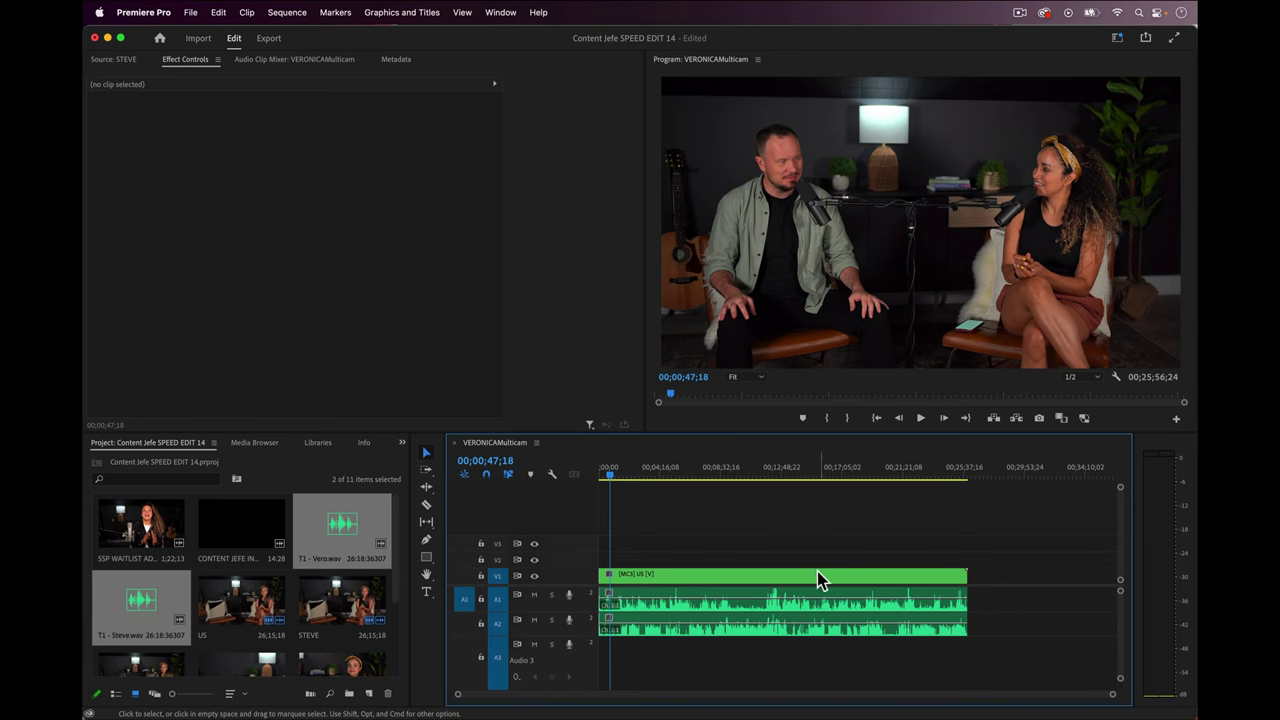
Shift the multicam clip later, place the intro video at the sequence start, and preview it.
{"action": "left_click_drag", "start_coordinate": [655, 577], "coordinate": [740, 575]}
{"action": "left_click", "coordinate": [682, 543]}
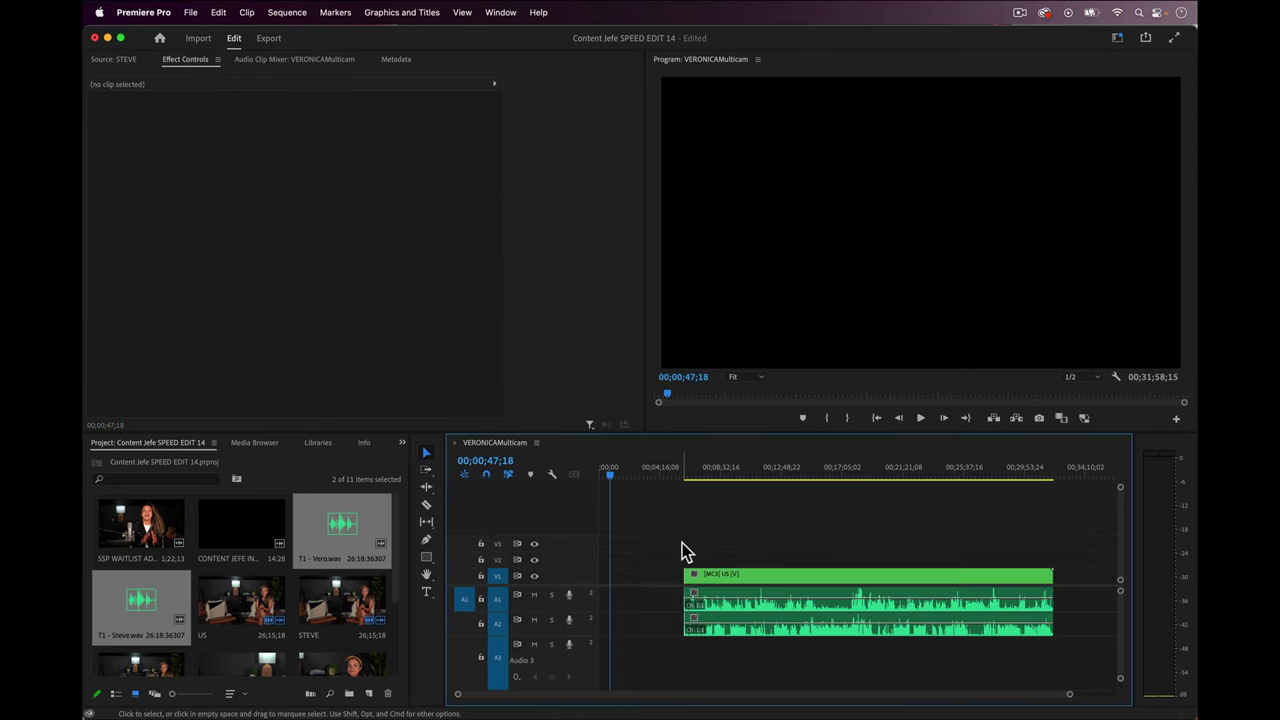
{"action": "left_click_drag", "start_coordinate": [241, 522], "coordinate": [601, 578]}
{"action": "left_click", "coordinate": [602, 466]}
{"action": "key", "text": "space"}
{"action": "key", "text": "="}
{"action": "key", "text": "="}
{"action": "key", "text": "="}
{"action": "key", "text": "="}
{"action": "key", "text": "="}
{"action": "key", "text": "="}
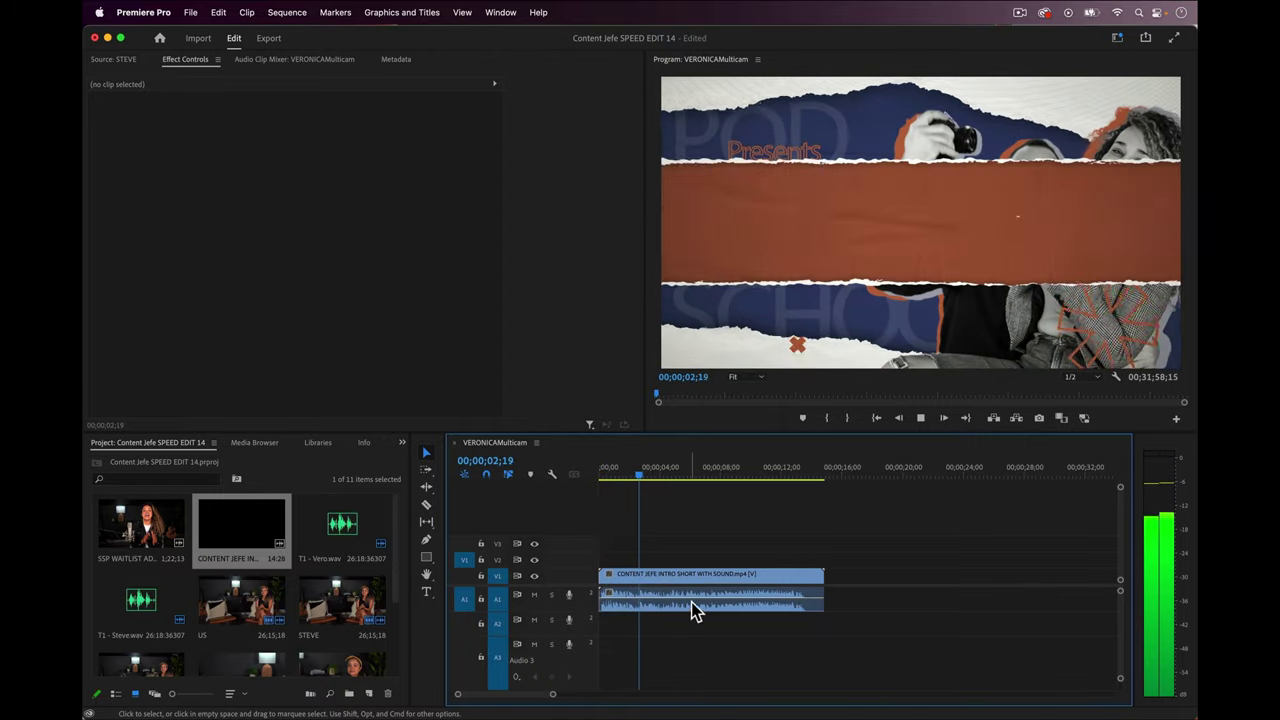
{"action": "left_click_drag", "start_coordinate": [789, 468], "coordinate": [819, 474]}
Put the intro clip on track V1 at the sequence start and deselect it.
{"action": "left_click_drag", "start_coordinate": [786, 580], "coordinate": [806, 564]}
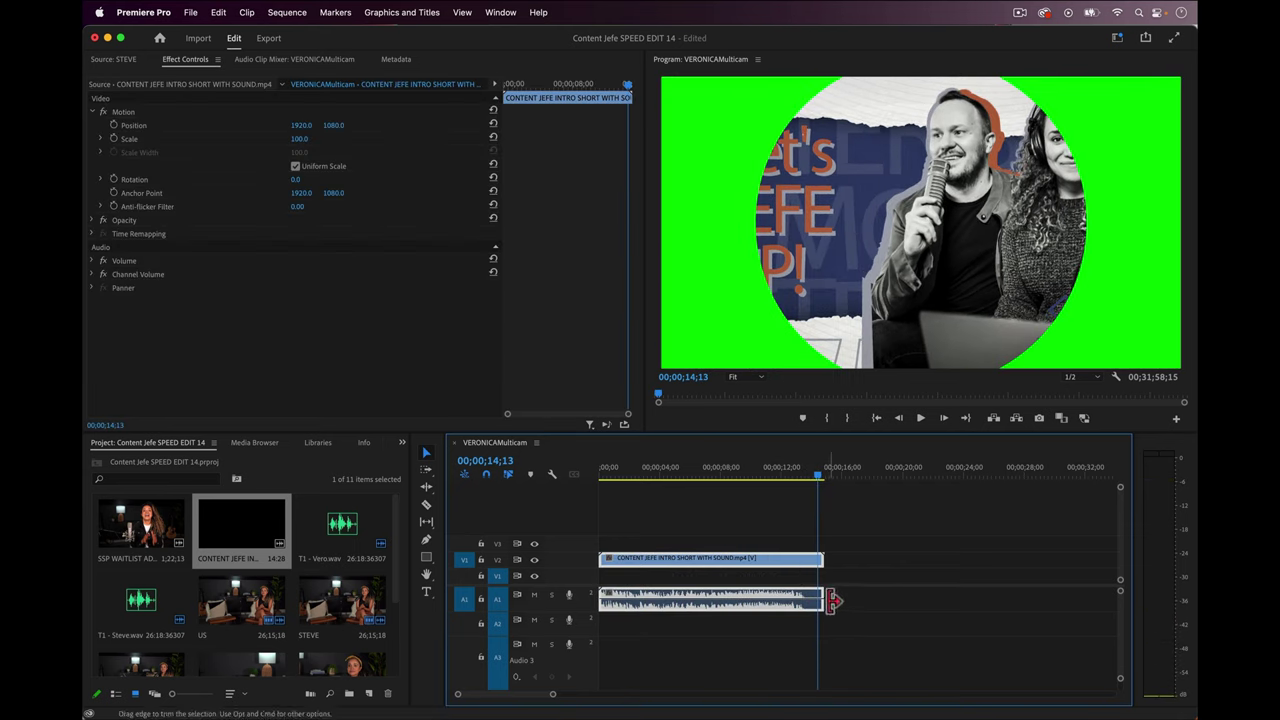
{"action": "key", "text": "minus"}
{"action": "key", "text": "minus"}
{"action": "key", "text": "minus"}
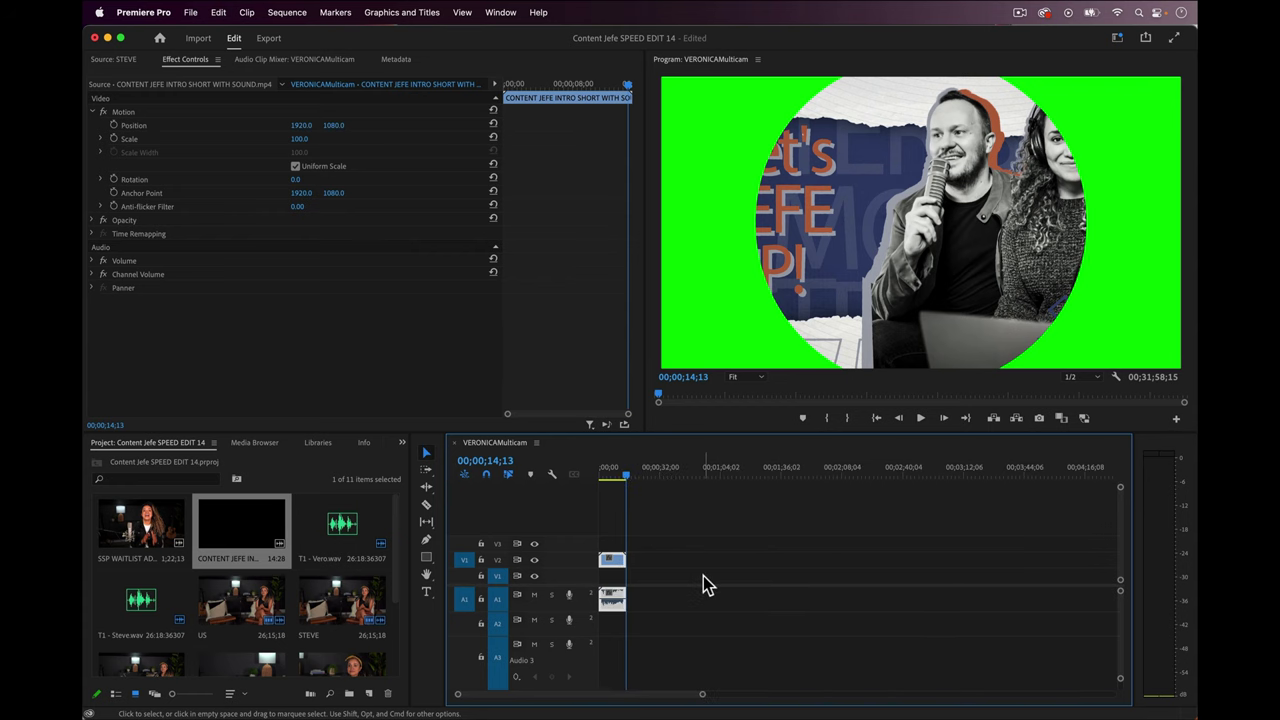
{"action": "key", "text": "equal"}
{"action": "key", "text": "equal"}
{"action": "key", "text": "equal"}
{"action": "left_click_drag", "start_coordinate": [668, 561], "coordinate": [668, 575]}
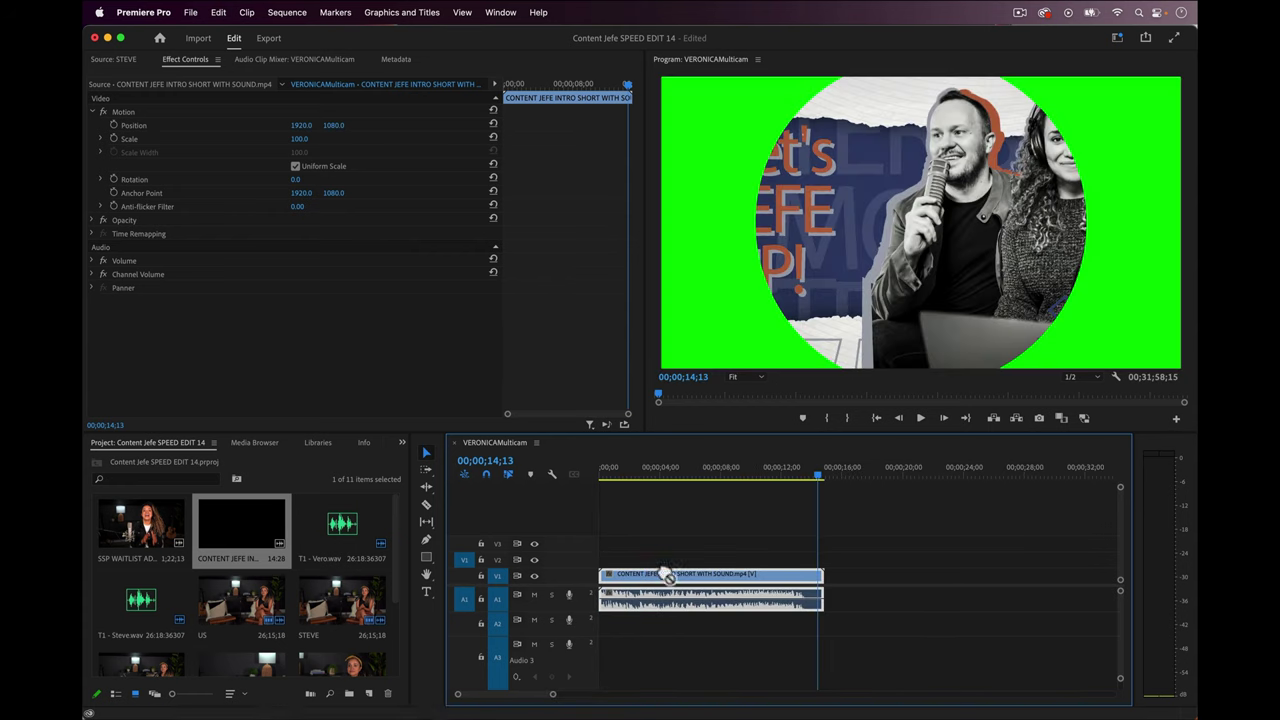
{"action": "left_click", "coordinate": [858, 568]}
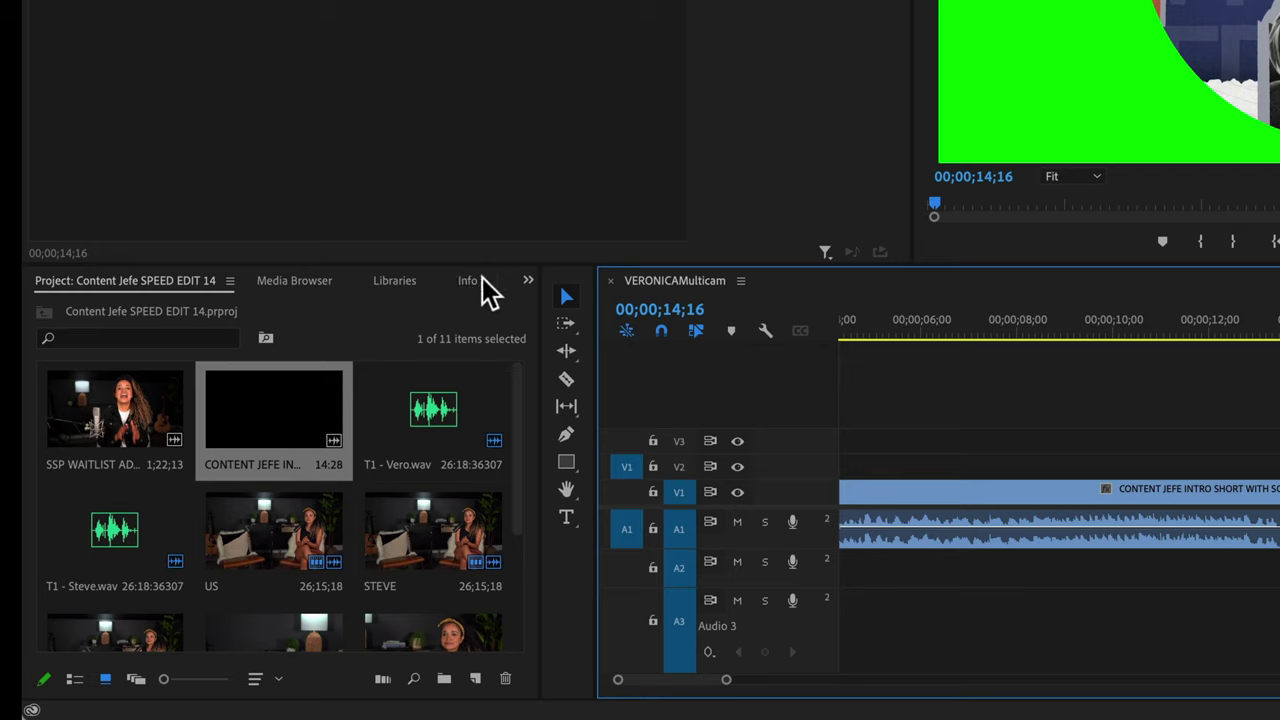
Apply Ultra Key to the intro clip and sample its green background as the key colour.
{"action": "left_click", "coordinate": [527, 280]}
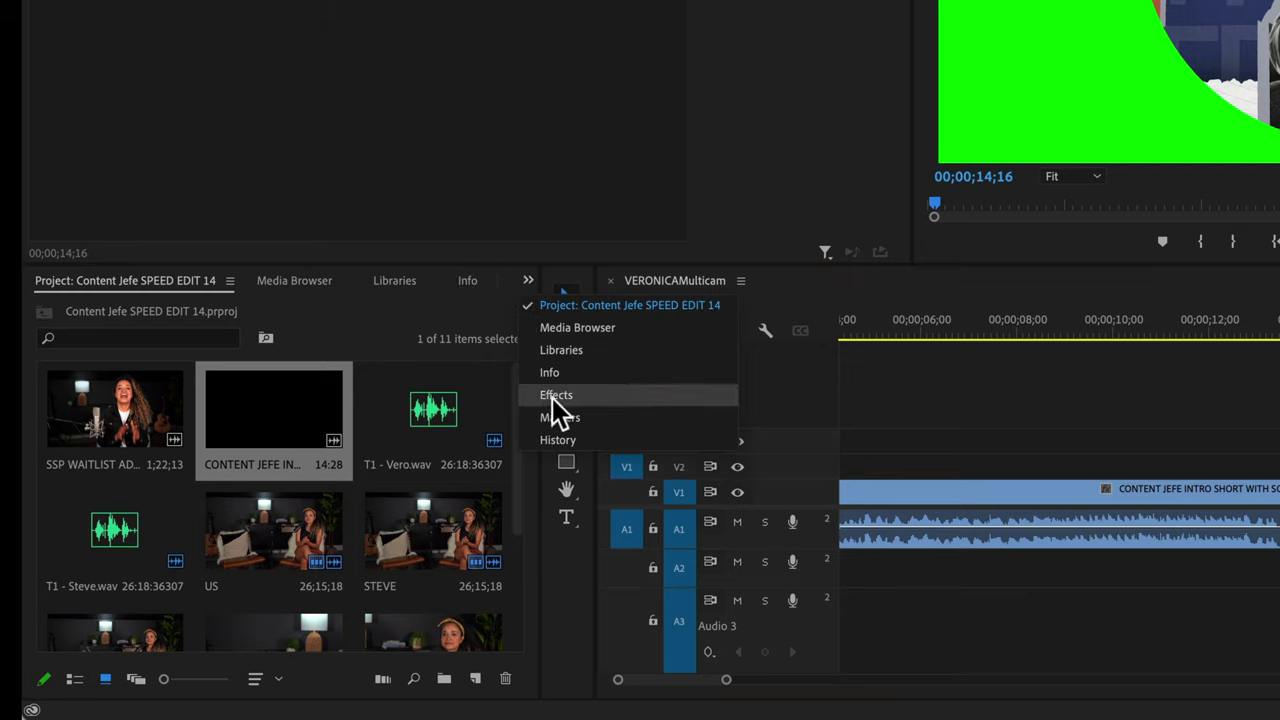
{"action": "left_click", "coordinate": [604, 394]}
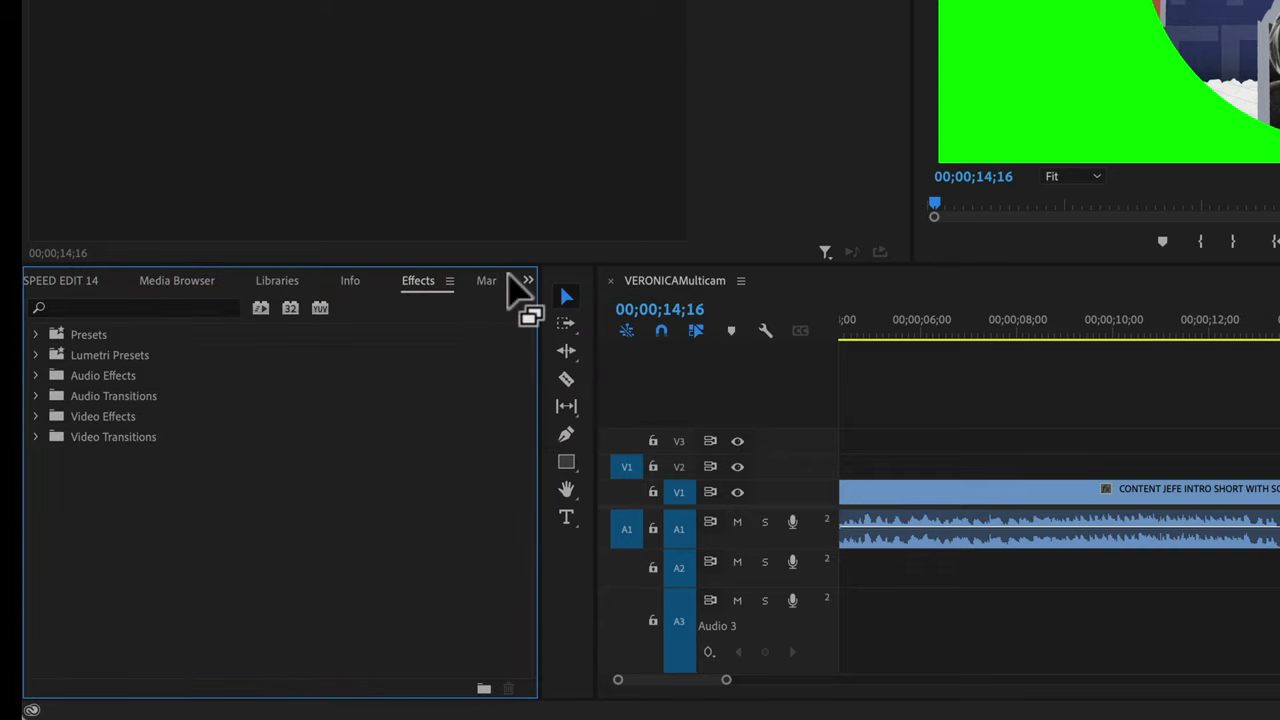
{"action": "left_click", "coordinate": [178, 312]}
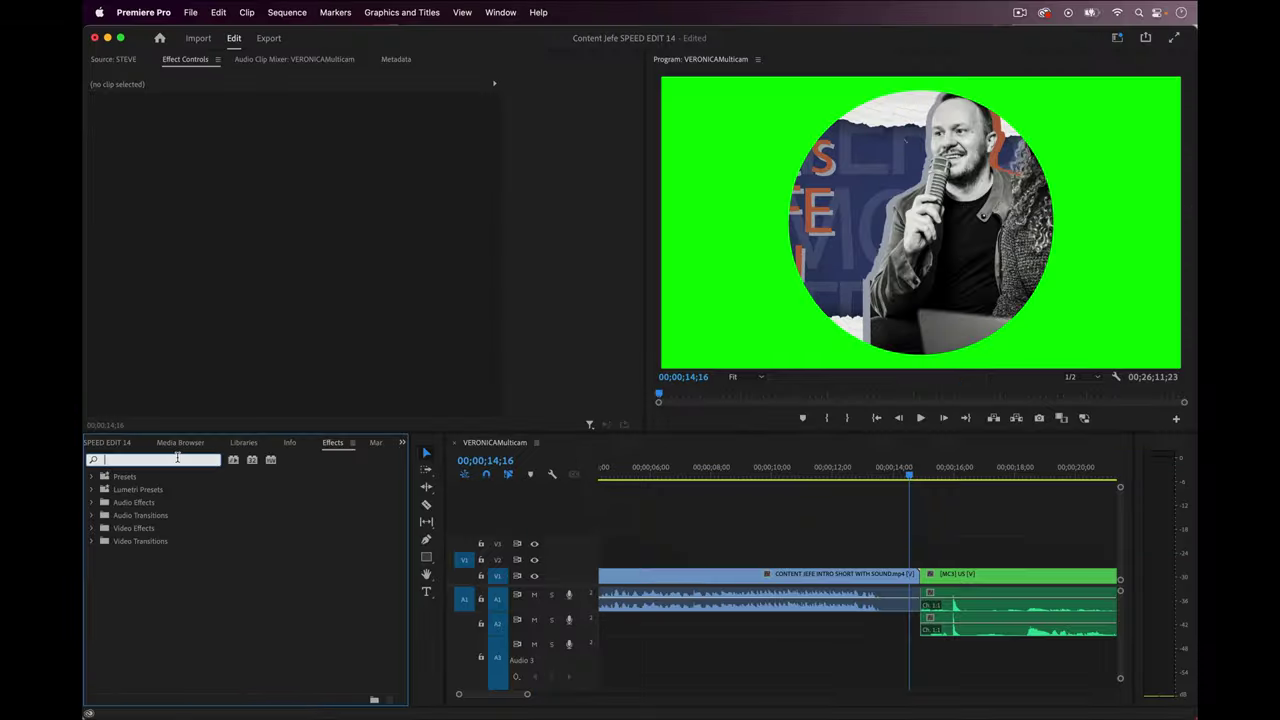
{"action": "type", "text": "ultra"}
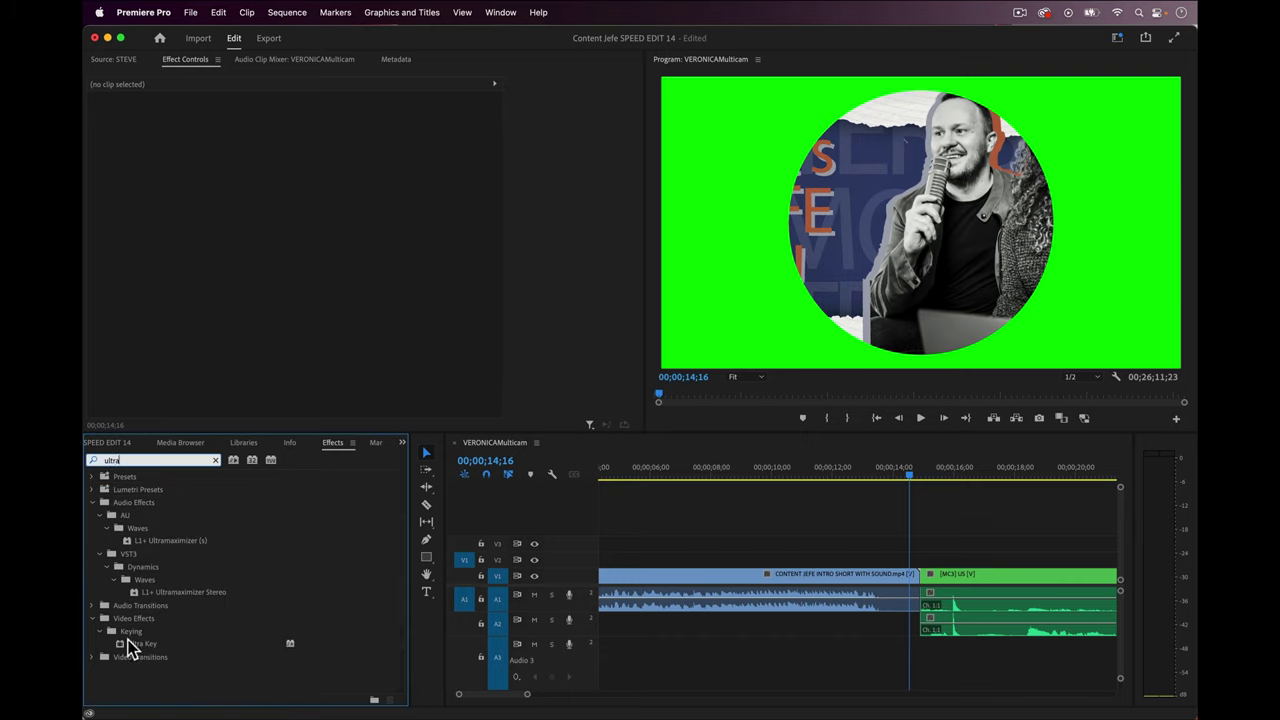
{"action": "left_click", "coordinate": [135, 646]}
{"action": "left_click_drag", "start_coordinate": [765, 557], "coordinate": [742, 582]}
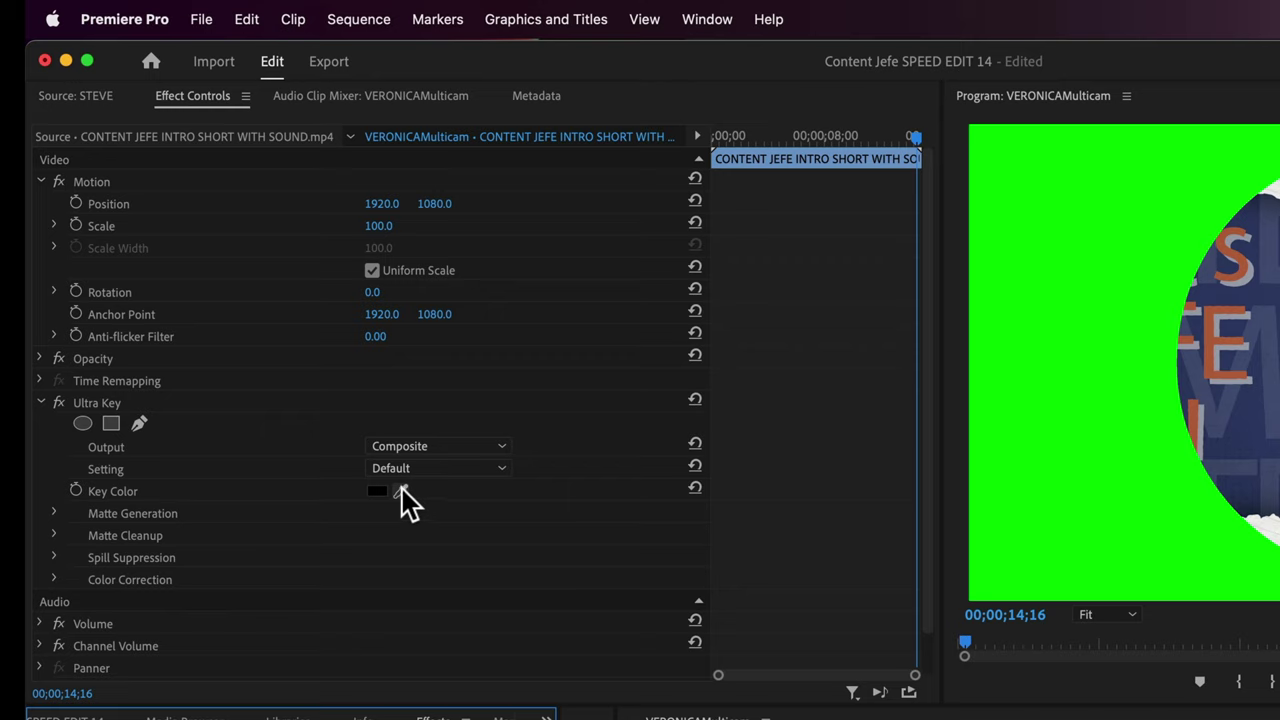
{"action": "left_click", "coordinate": [398, 492]}
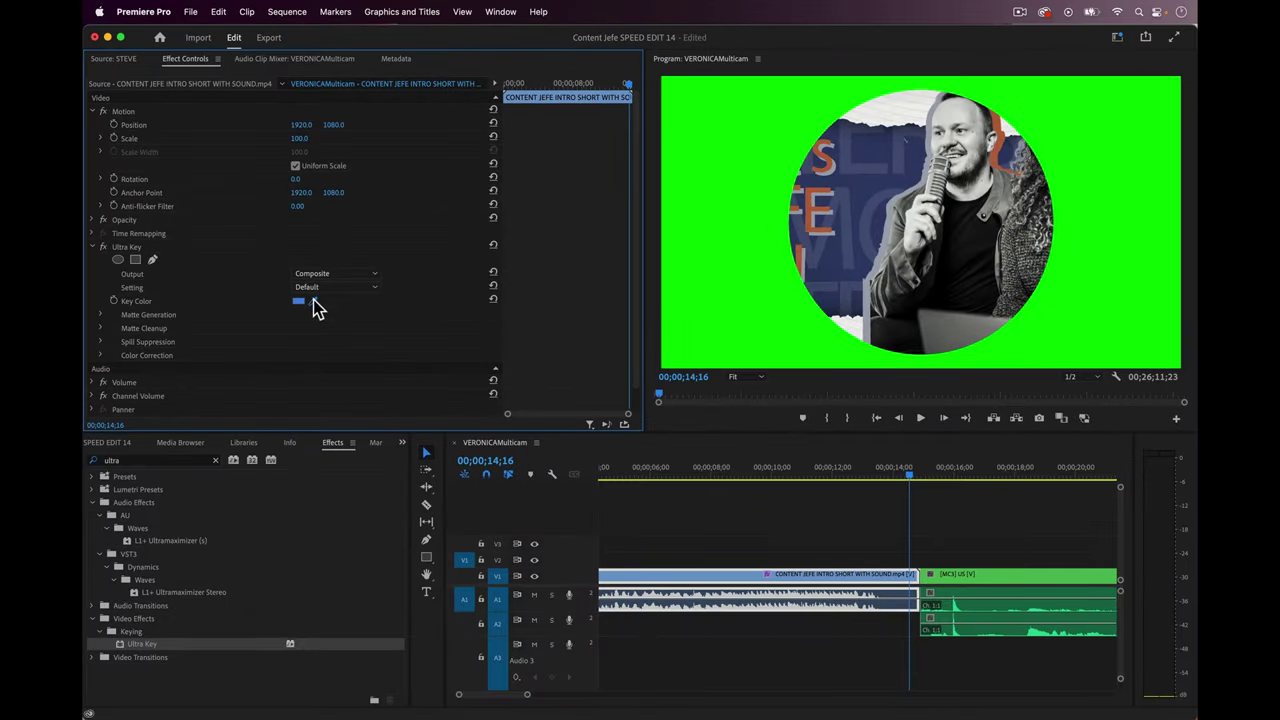
{"action": "left_click", "coordinate": [757, 314]}
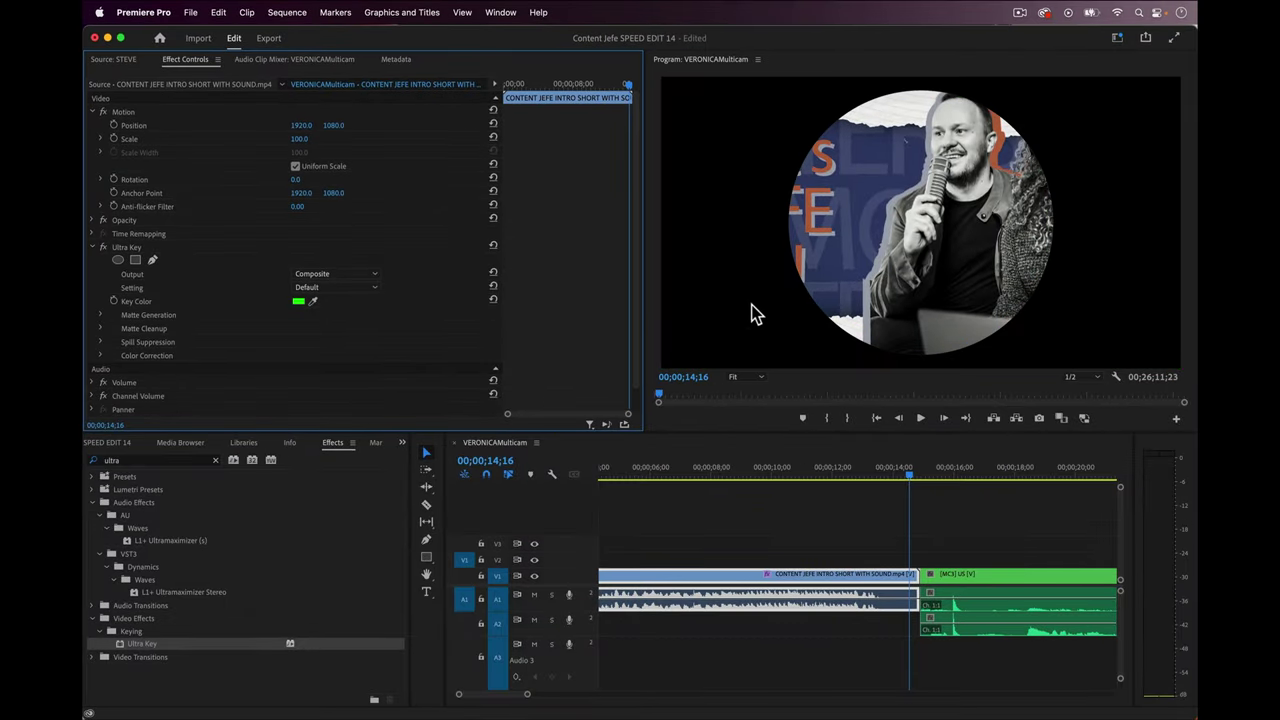
Move the [MC3] US multicam clip earlier under the intro's end and play back the transition.
{"action": "key", "text": "backslash"}
{"action": "mouse_move", "coordinate": [703, 466]}
{"action": "left_mouse_down"}
{"action": "mouse_move", "coordinate": [823, 457]}
{"action": "mouse_move", "coordinate": [674, 463]}
{"action": "mouse_move", "coordinate": [691, 463]}
{"action": "left_mouse_up"}
{"action": "key", "text": "backslash"}
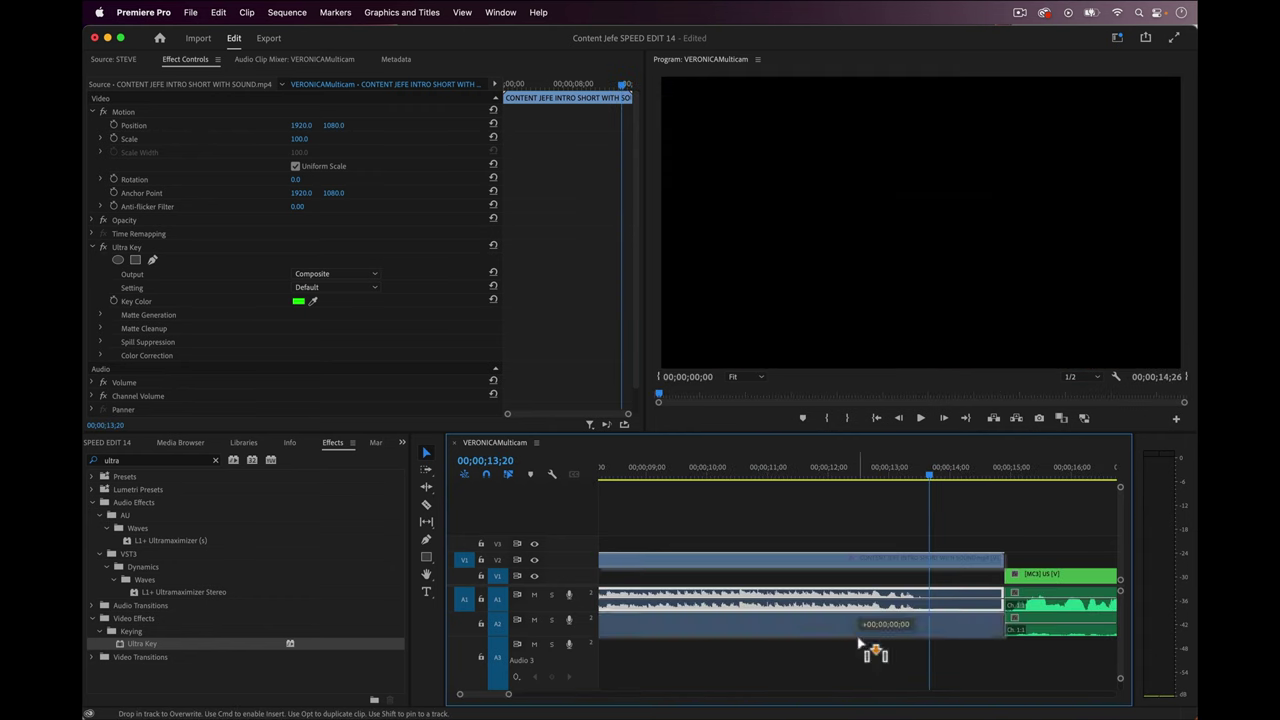
{"action": "left_click", "coordinate": [862, 658]}
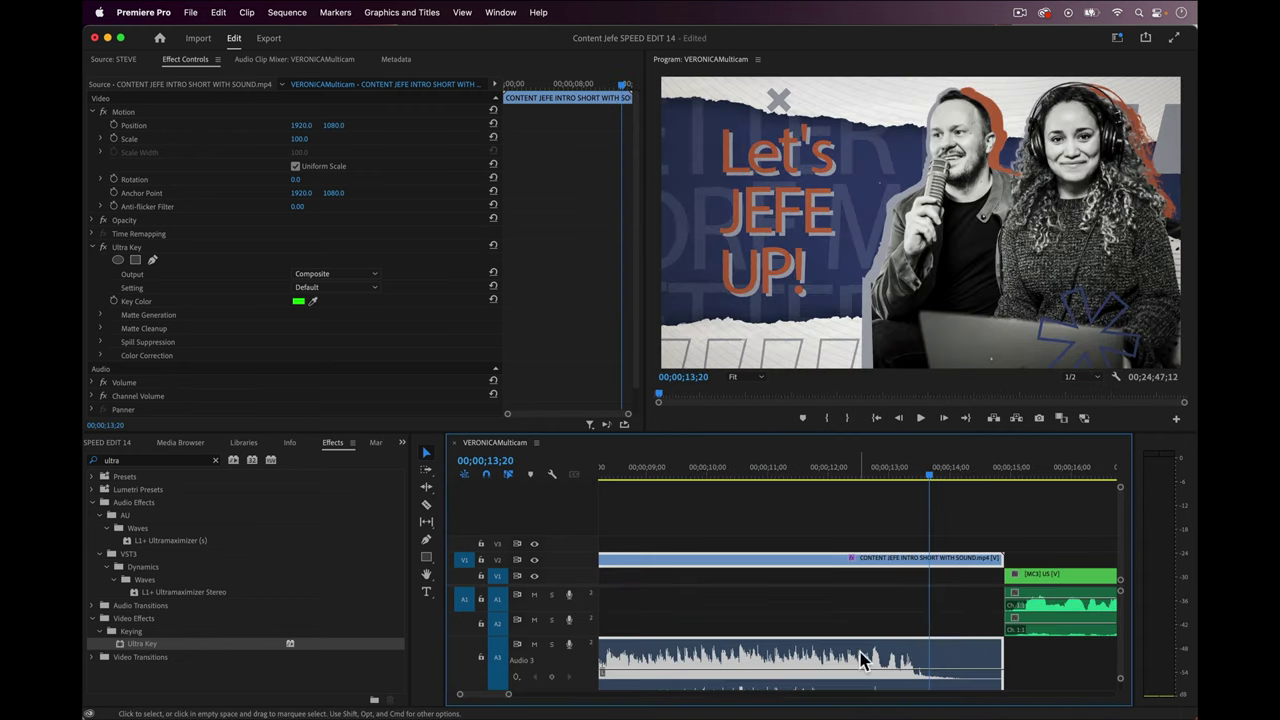
{"action": "left_click_drag", "start_coordinate": [1023, 579], "coordinate": [949, 590]}
{"action": "key", "text": "space"}
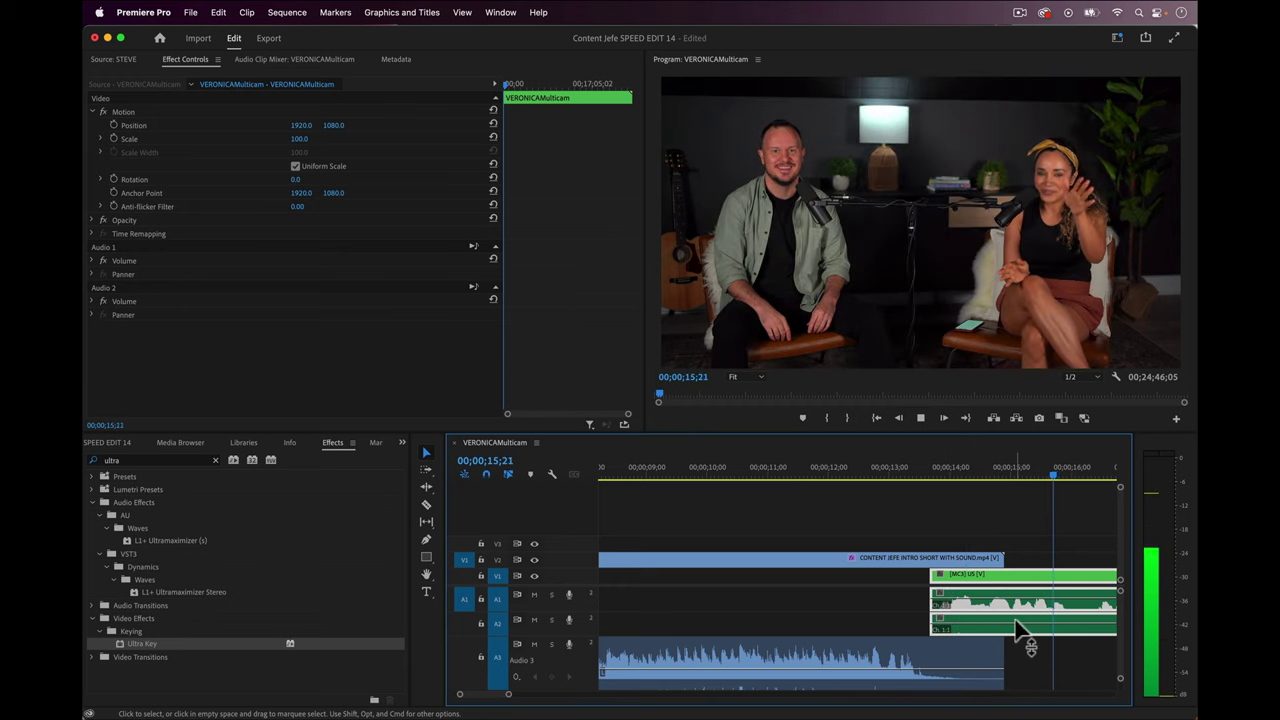
{"action": "key", "text": "minus"}
{"action": "key", "text": "minus"}
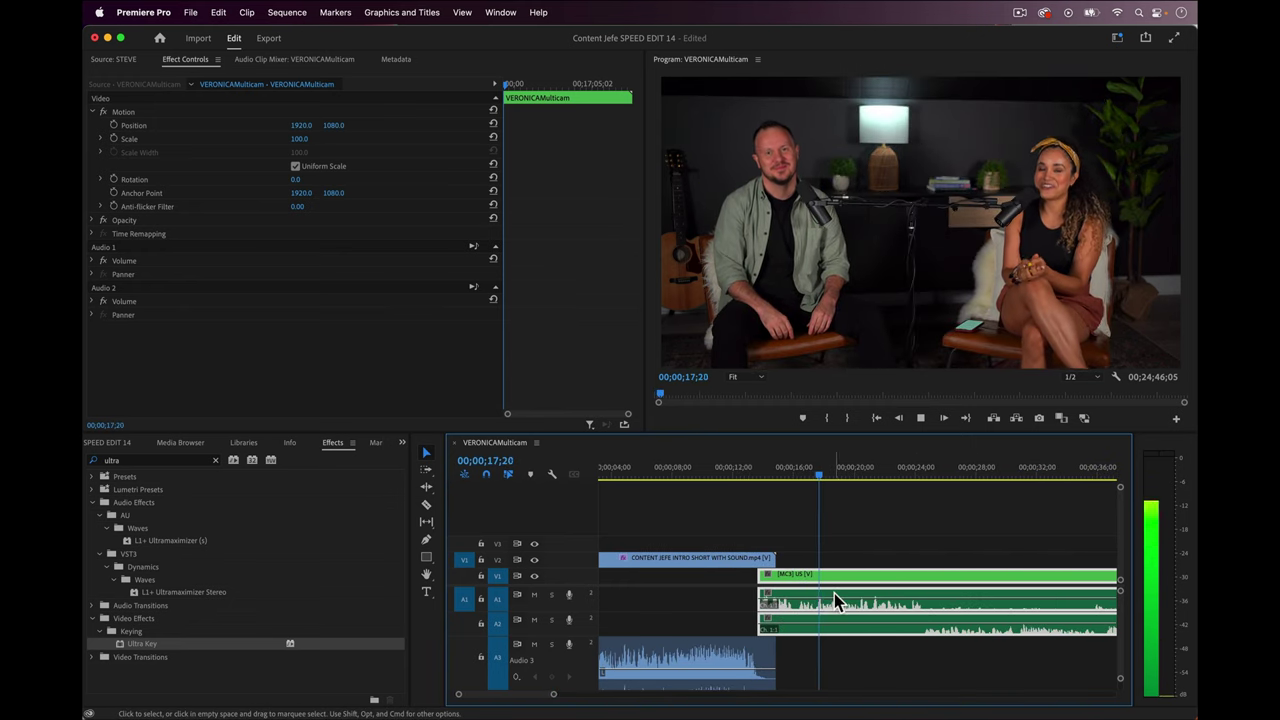
{"action": "left_click", "coordinate": [780, 471]}
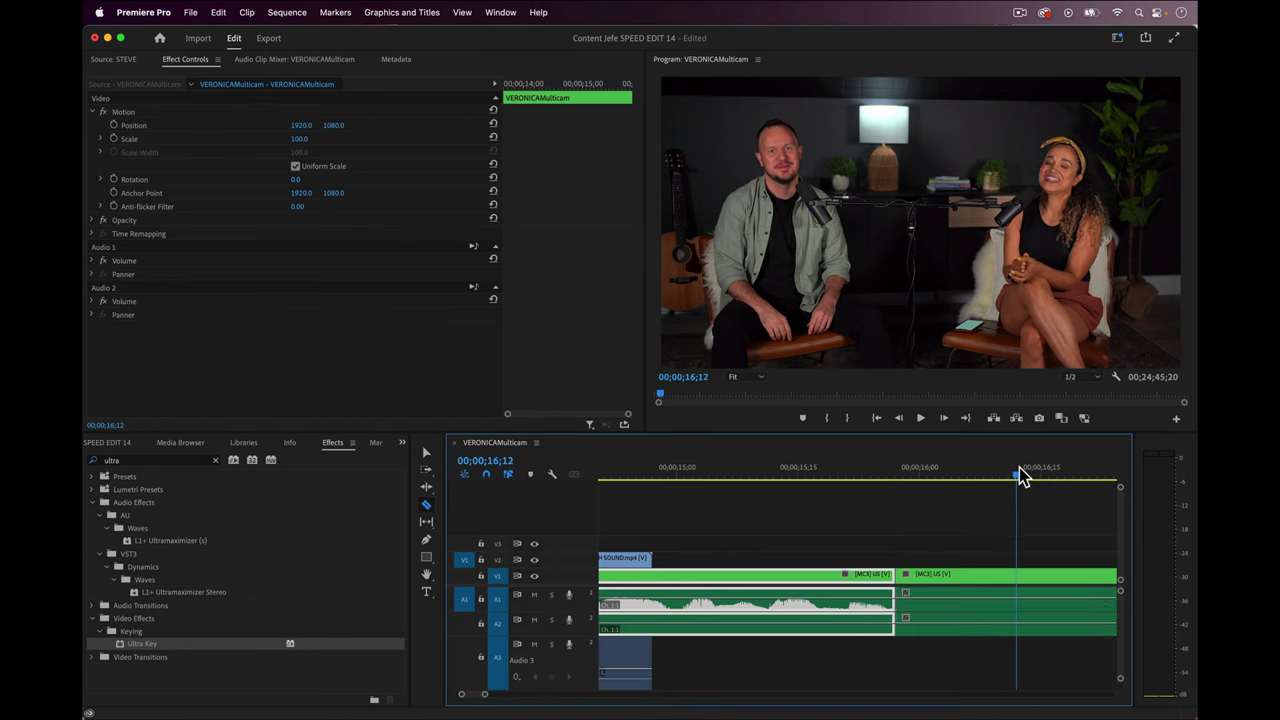
Switch the clip after the 16;09 edit to the VERONICA angle and review it.
{"action": "left_click_drag", "start_coordinate": [1020, 475], "coordinate": [990, 476]}
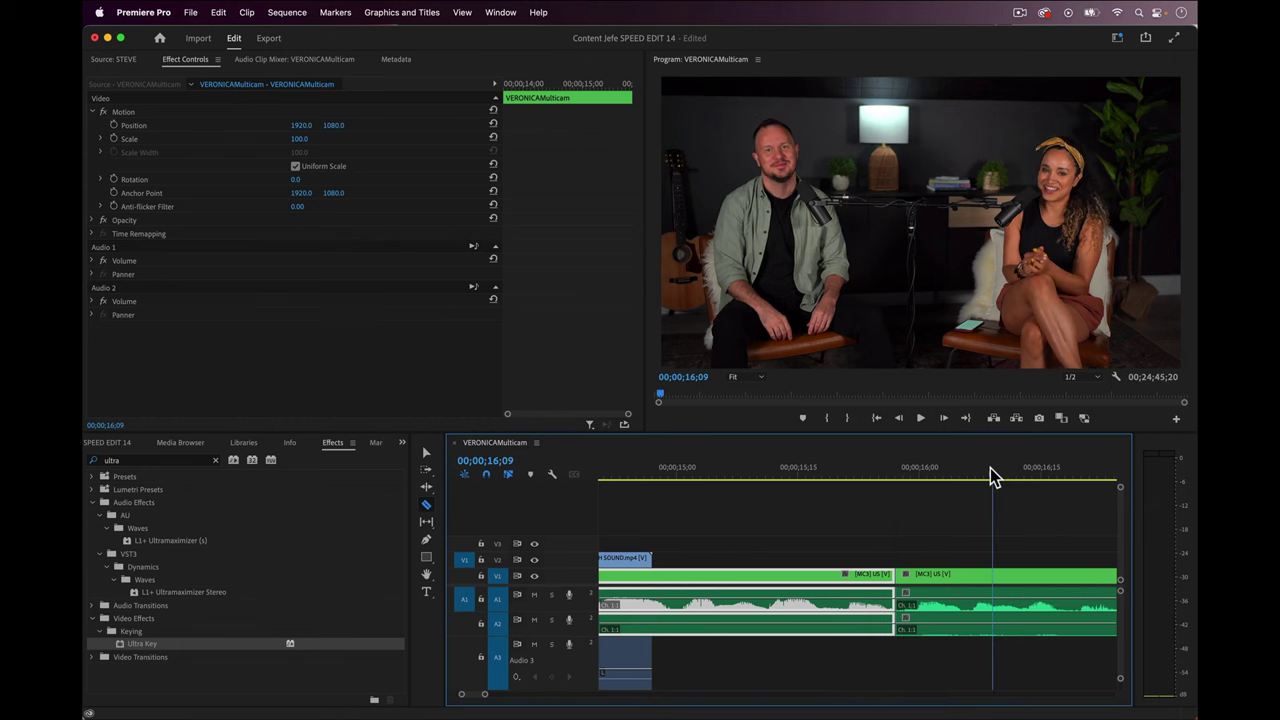
{"action": "left_click", "coordinate": [920, 578]}
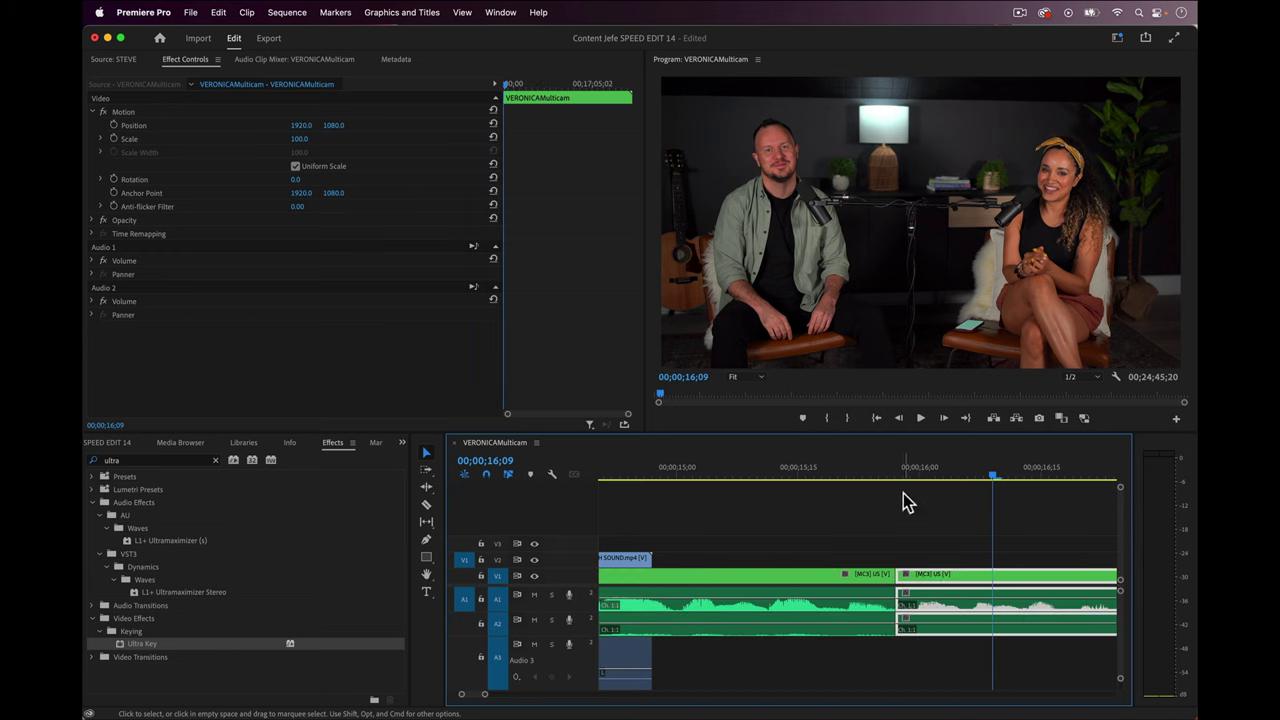
{"action": "key", "text": "1"}
{"action": "left_click", "coordinate": [797, 467]}
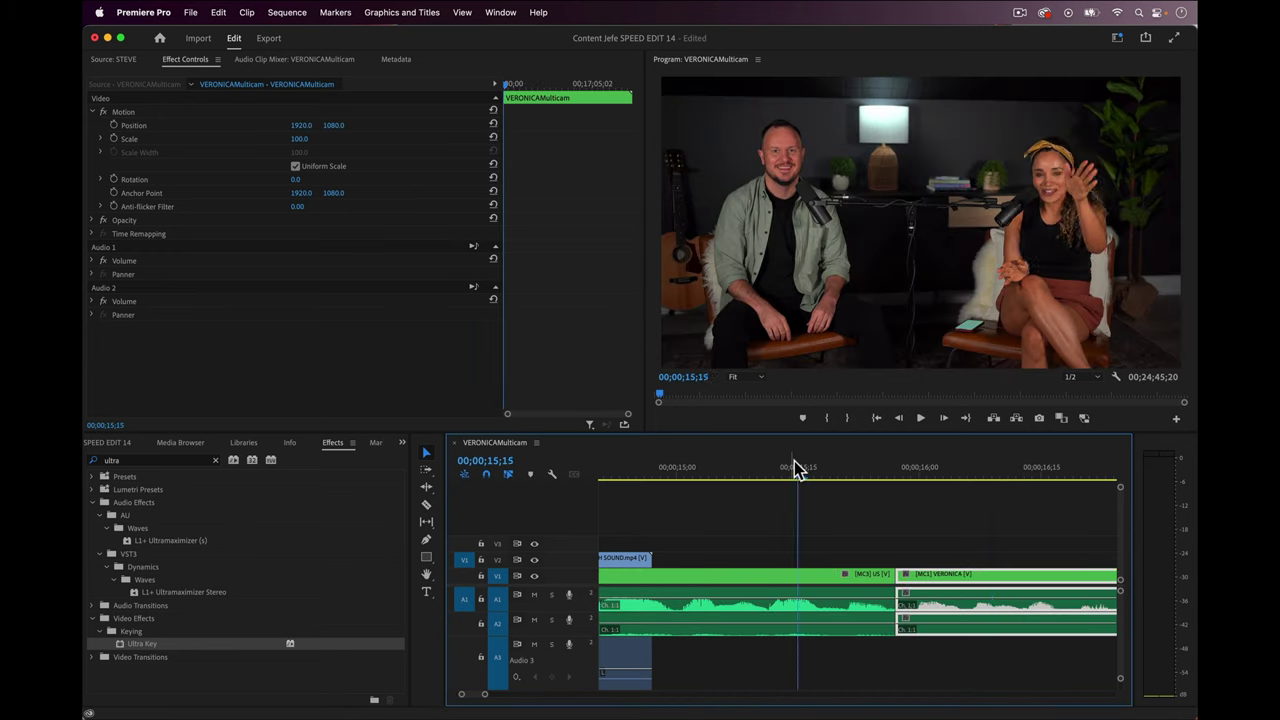
{"action": "key", "text": "space"}
{"action": "key", "text": "minus"}
{"action": "key", "text": "minus"}
{"action": "key", "text": "minus"}
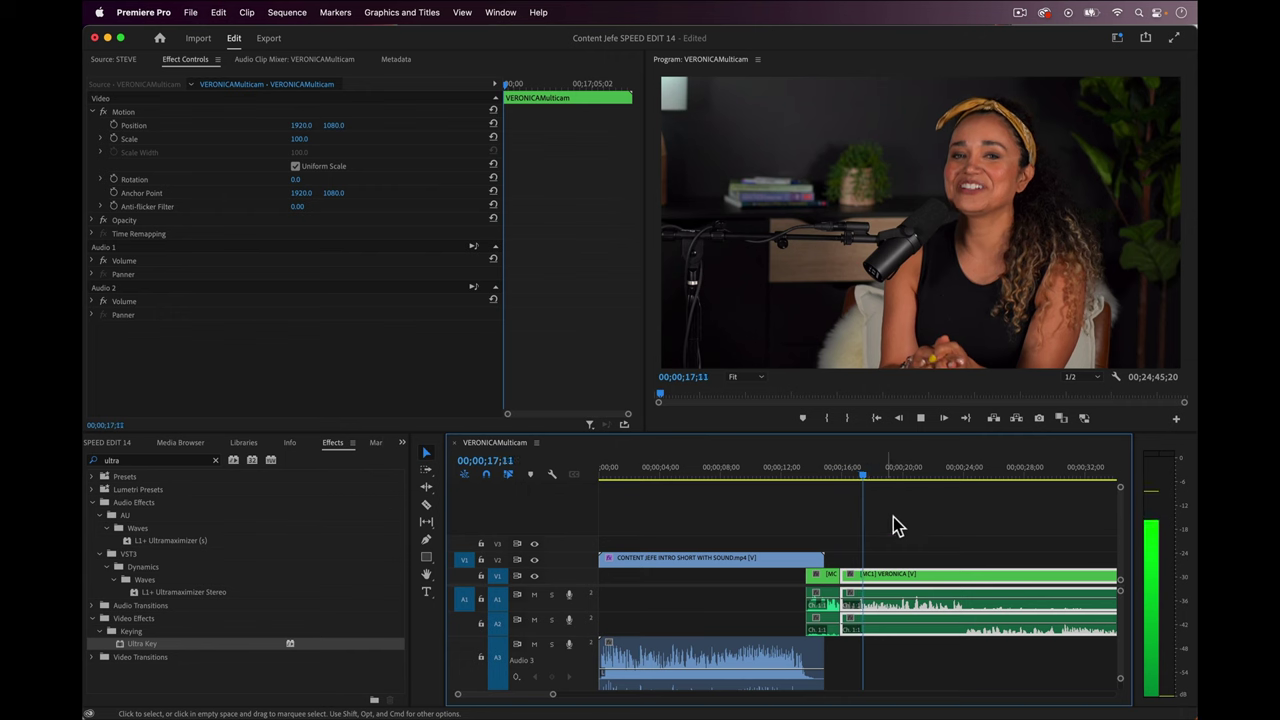
{"action": "key", "text": "equal"}
{"action": "key", "text": "equal"}
{"action": "key", "text": "equal"}
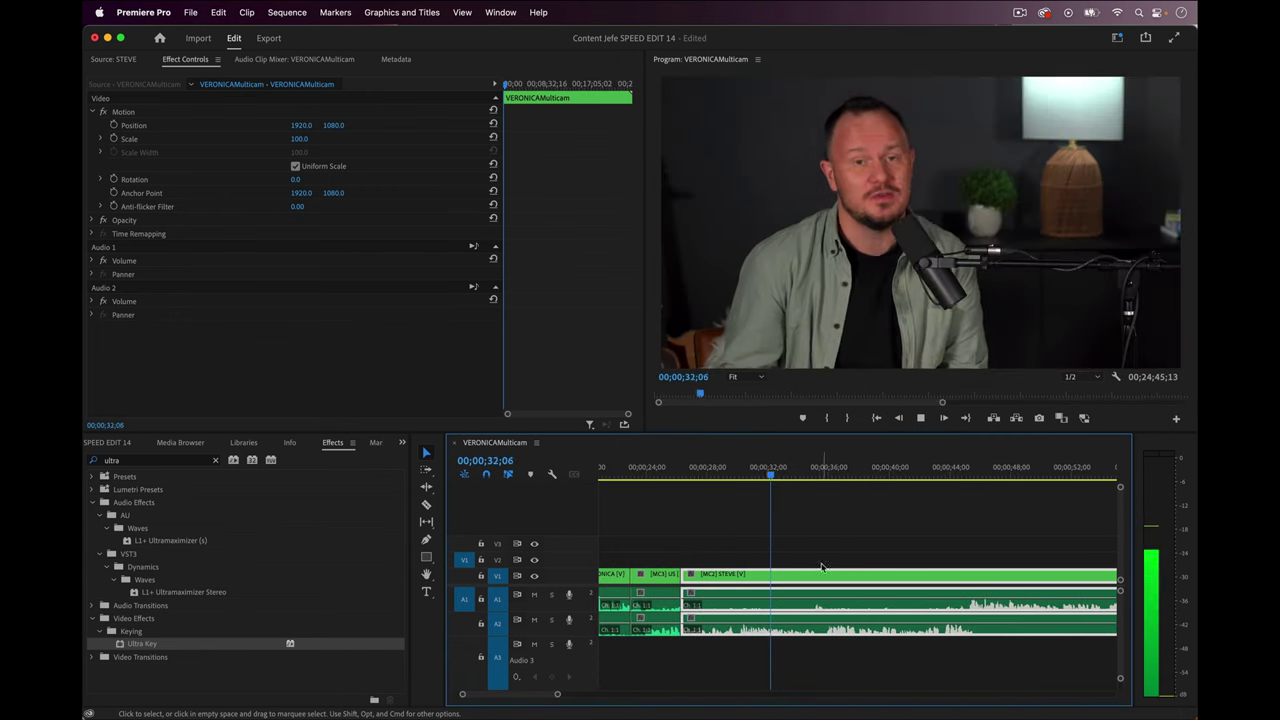
Cut to the STEVE close-up angle and split the clip during playback.
{"action": "key", "text": "space"}
{"action": "key", "text": "c"}
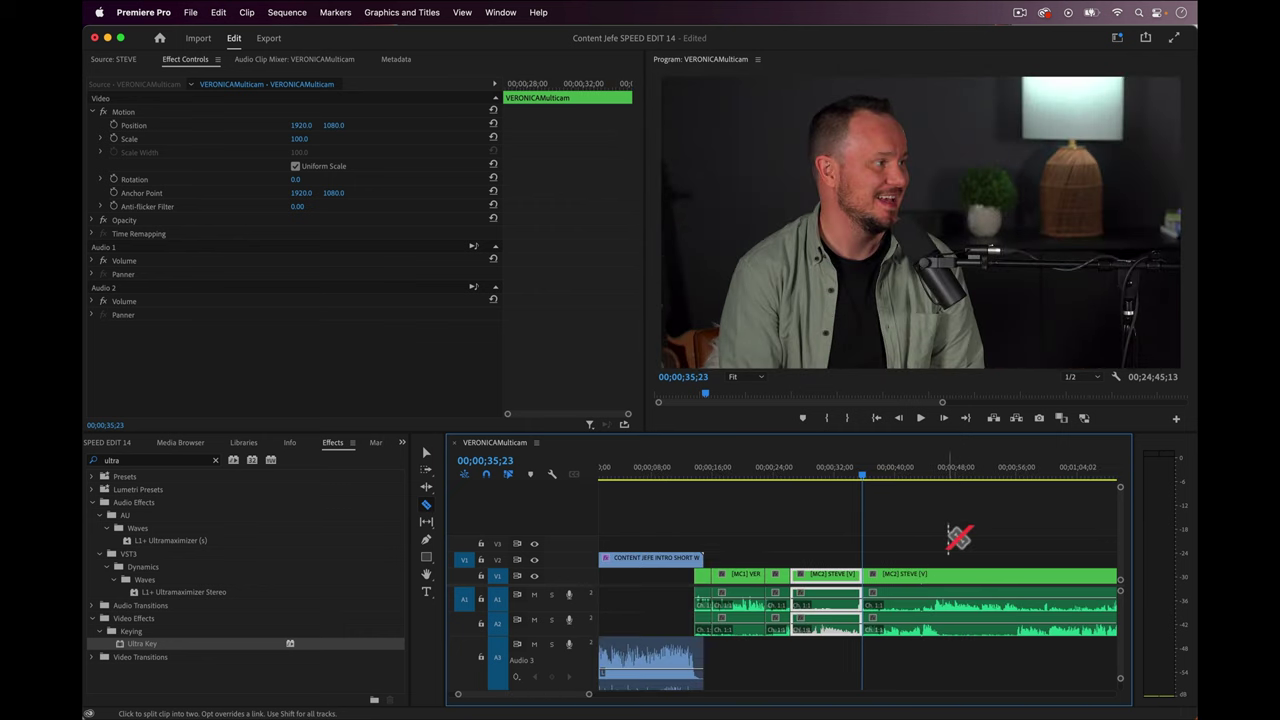
{"action": "key", "text": "space"}
{"action": "left_click_drag", "start_coordinate": [444, 486], "coordinate": [282, 486]}
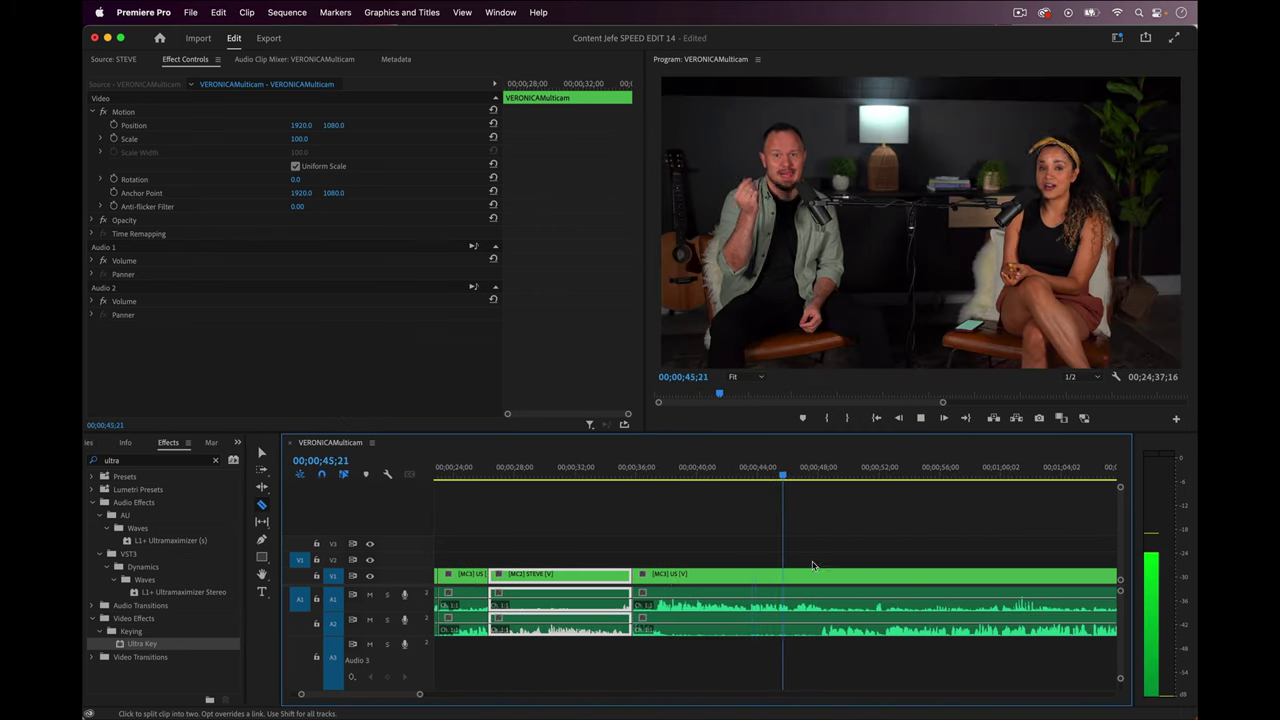
{"action": "key", "text": "v"}
{"action": "key", "text": "2"}
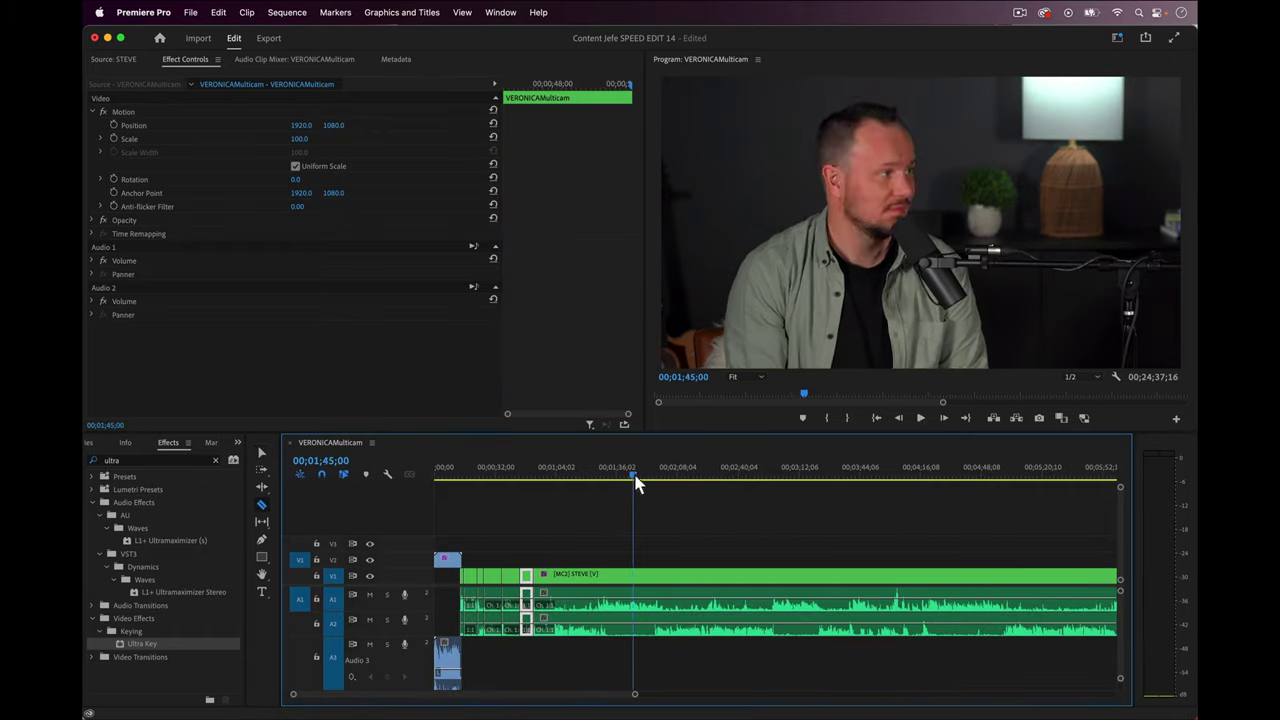
{"action": "key", "text": "c"}
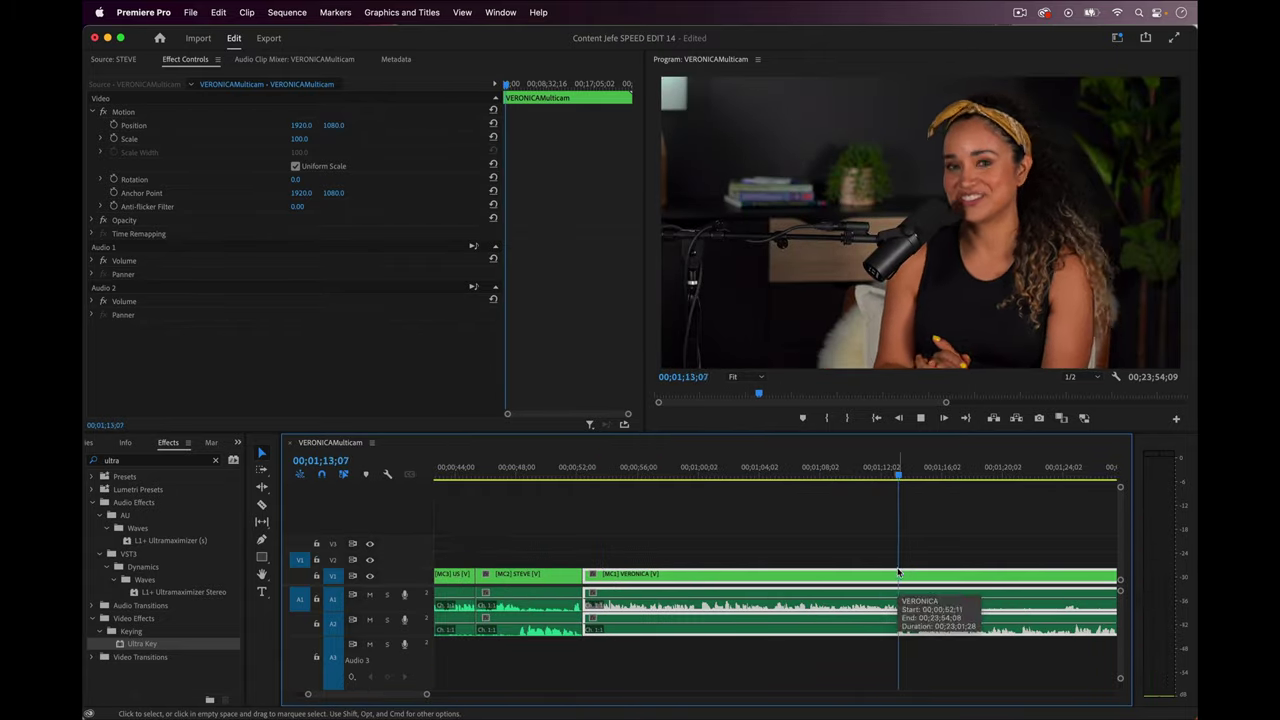
{"action": "key", "text": "c"}
{"action": "left_click", "coordinate": [662, 472]}
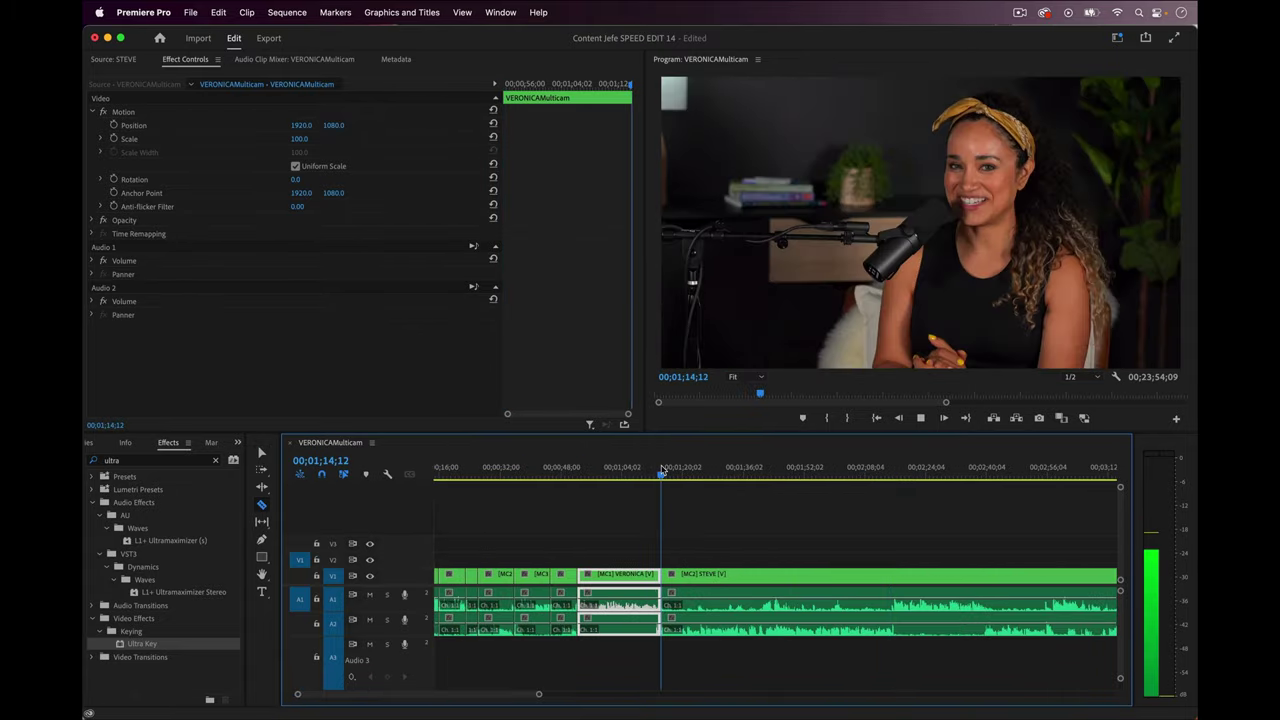
{"action": "key", "text": "="}
{"action": "key", "text": "space"}
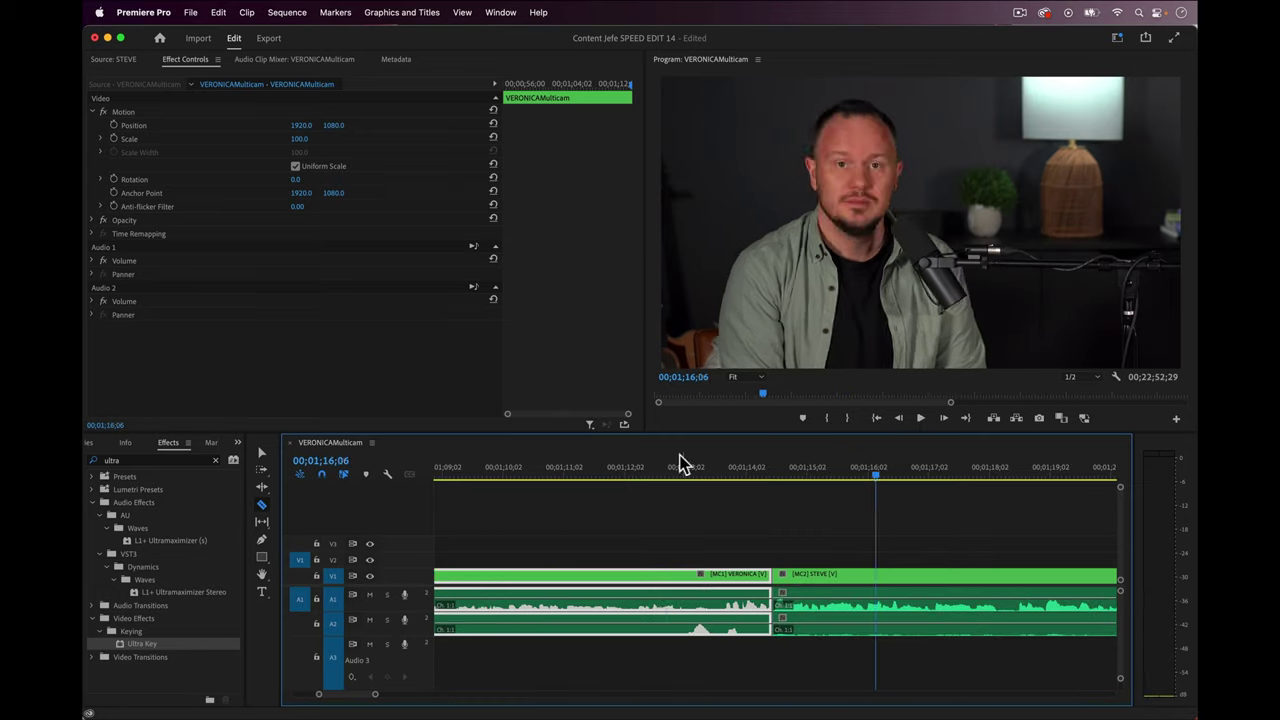
{"action": "key", "text": "space"}
{"action": "key", "text": "minus"}
Remove the short section before the edit, save the project, and select the next V1 clip.
{"action": "left_click", "coordinate": [829, 575]}
{"action": "key", "text": "super+s"}
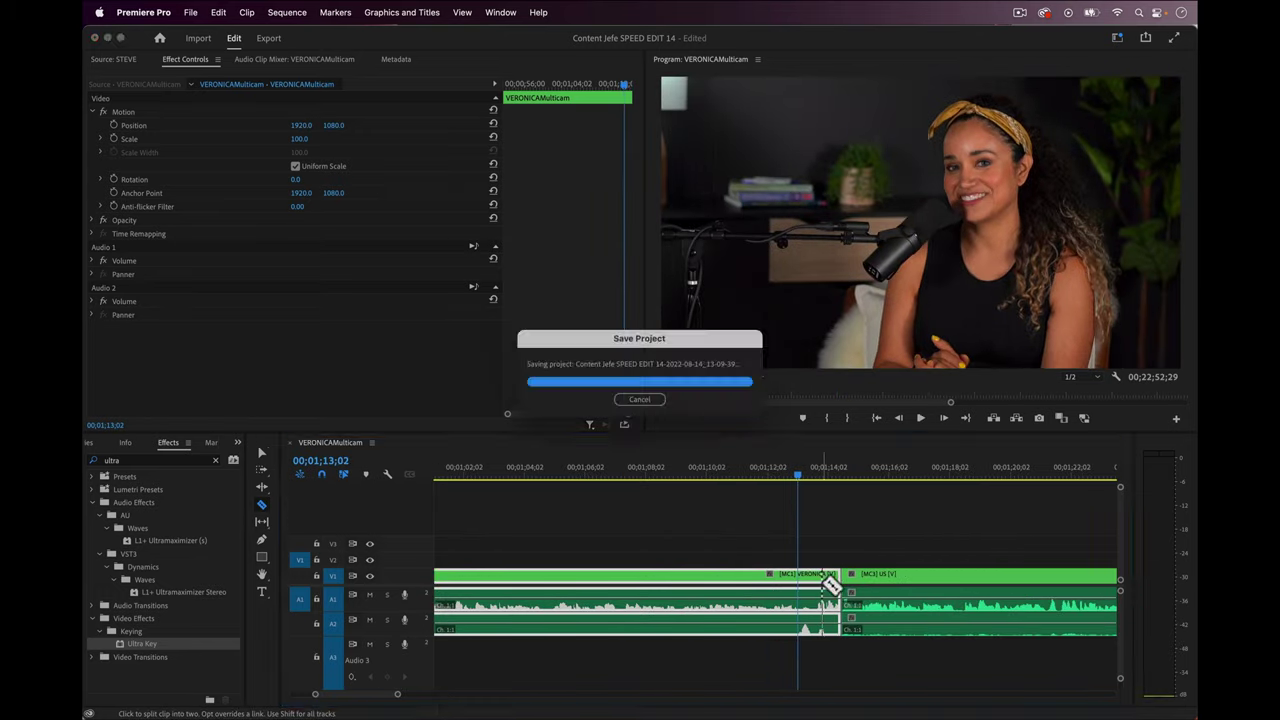
{"action": "key", "text": "space"}
{"action": "key", "text": "minus"}
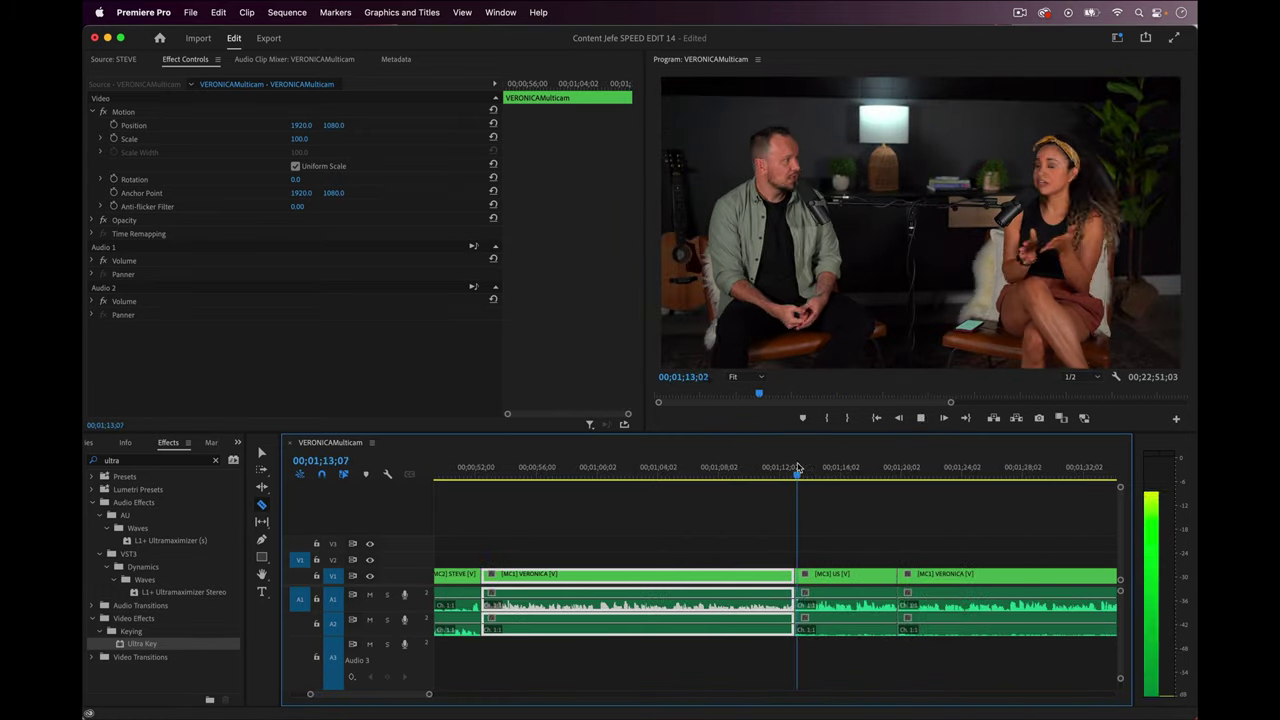
{"action": "left_click", "coordinate": [669, 576]}
{"action": "left_click", "coordinate": [907, 467]}
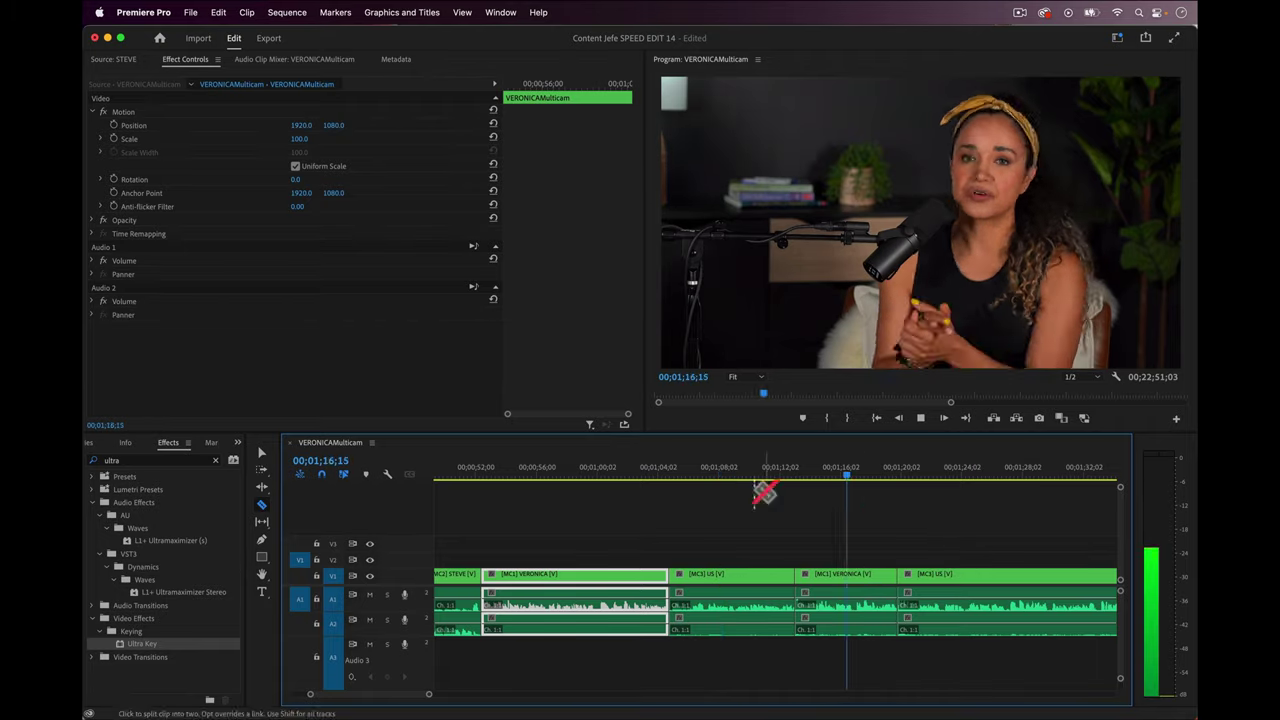
{"action": "key", "text": "equal"}
{"action": "key", "text": "minus"}
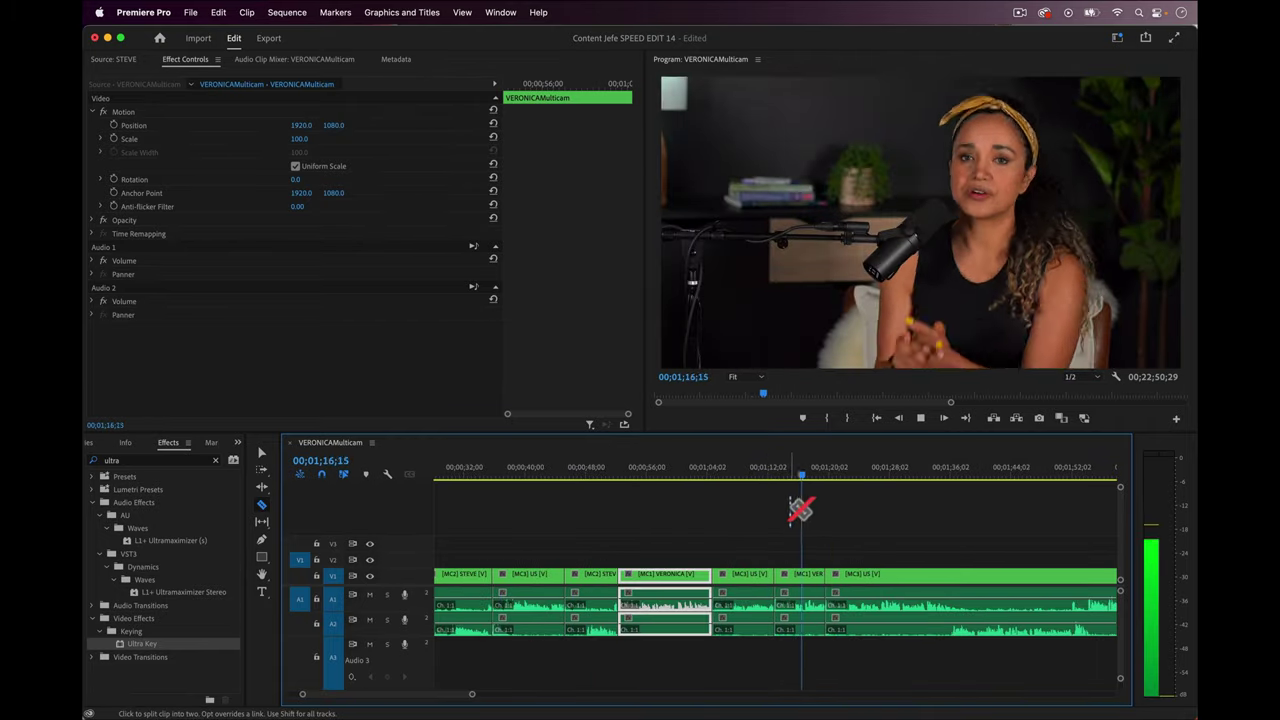
{"action": "key", "text": "minus"}
From about 1:23, alternate cuts between the close-up angles and the wide two-shot through 2:15.
{"action": "key", "text": "minus"}
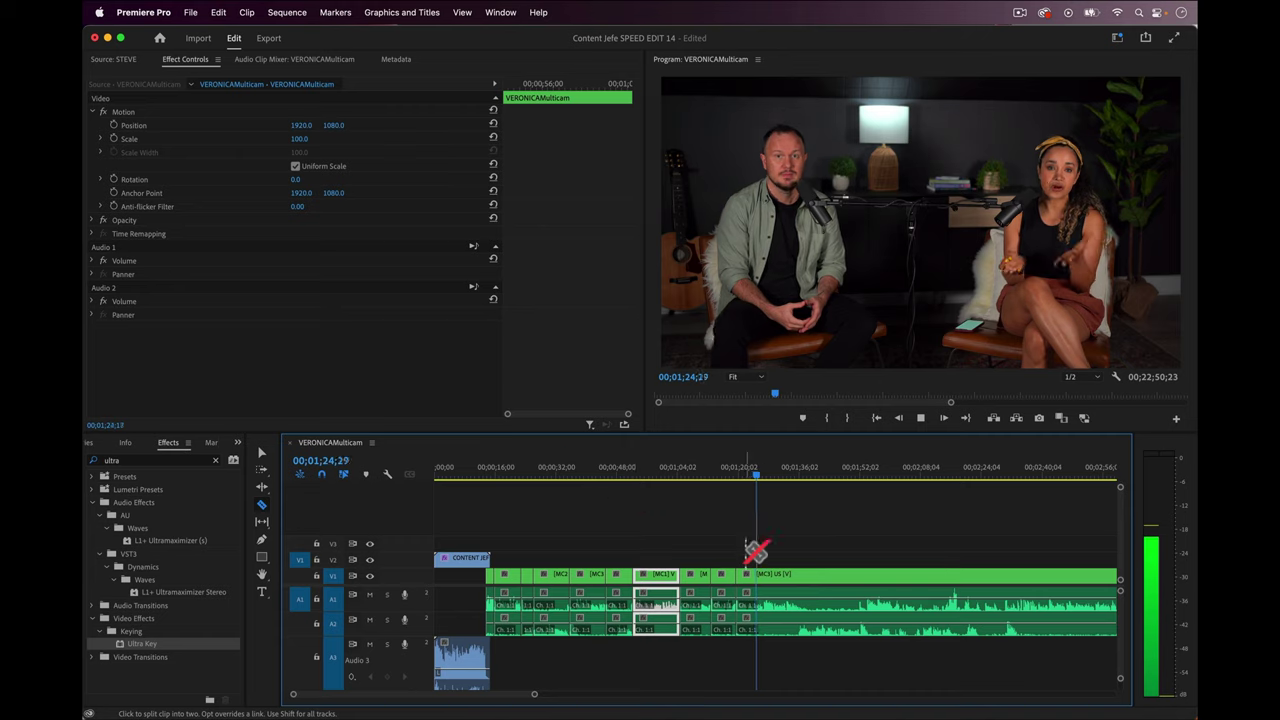
{"action": "key", "text": "equal"}
{"action": "key", "text": "equal"}
{"action": "key", "text": "equal"}
{"action": "left_click", "coordinate": [613, 480]}
{"action": "key", "text": "space"}
{"action": "key", "text": "minus"}
{"action": "key", "text": "minus"}
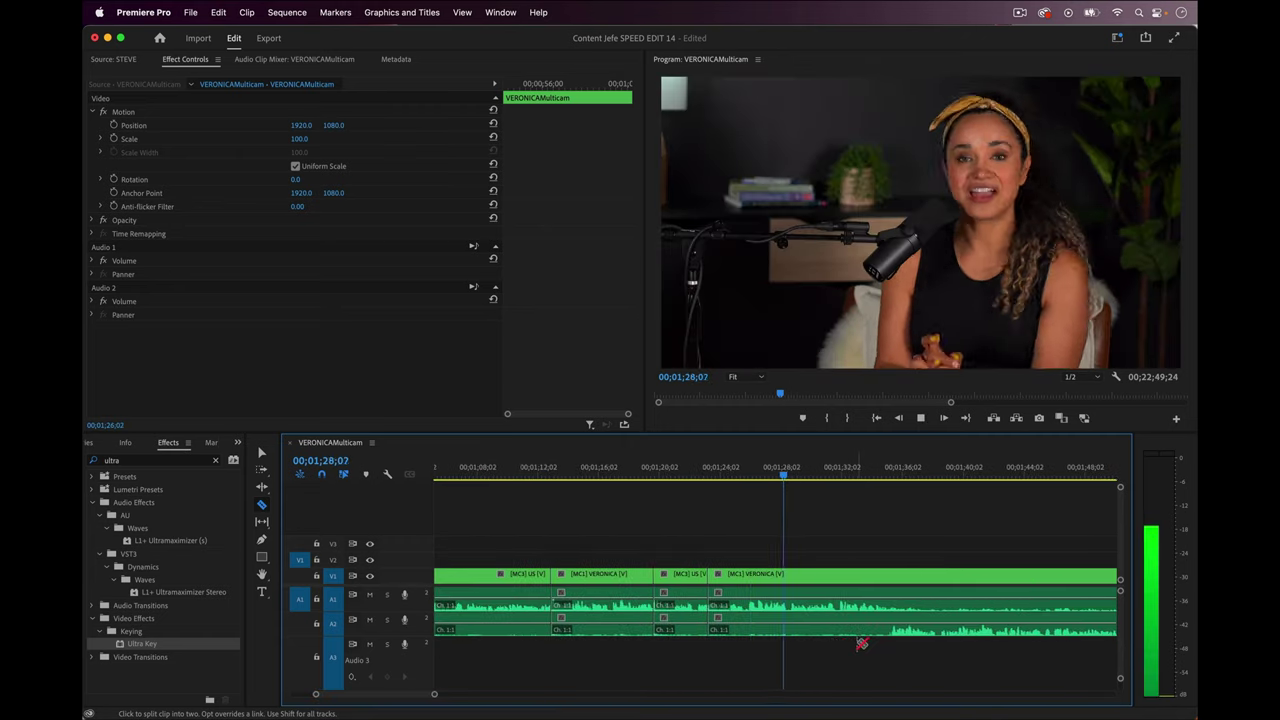
{"action": "key", "text": "2"}
{"action": "key", "text": "minus"}
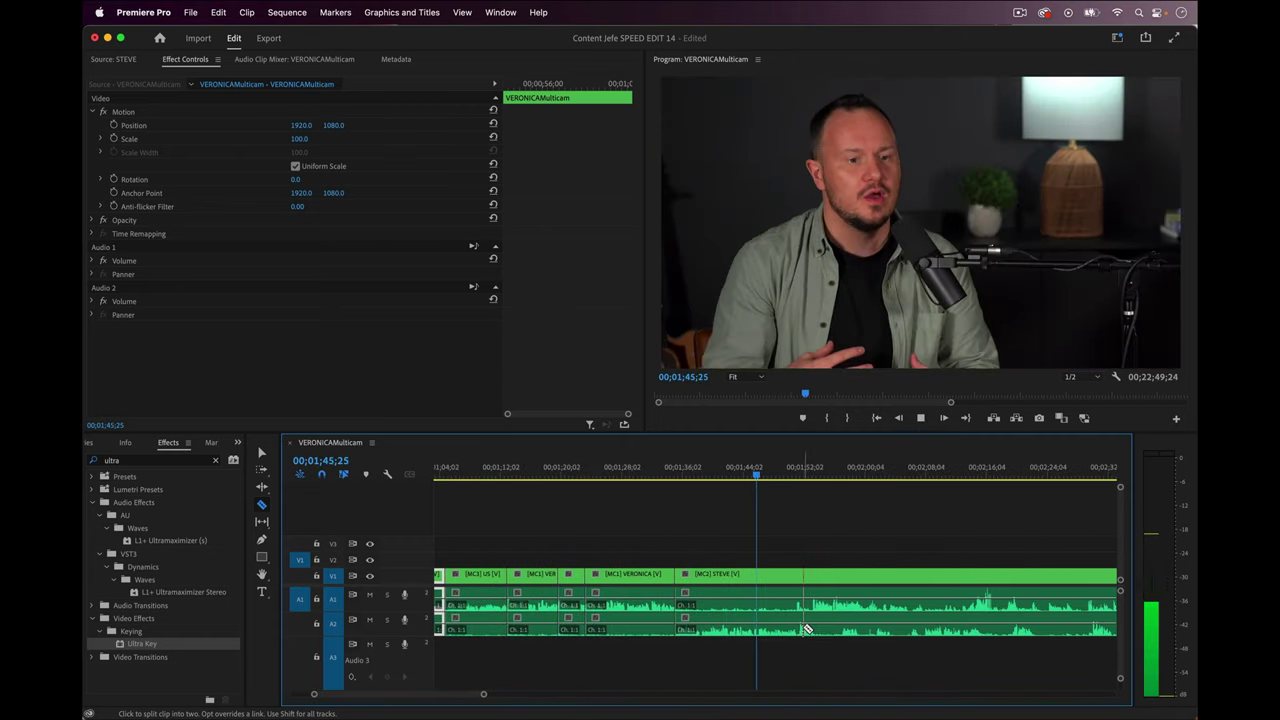
{"action": "key", "text": "1"}
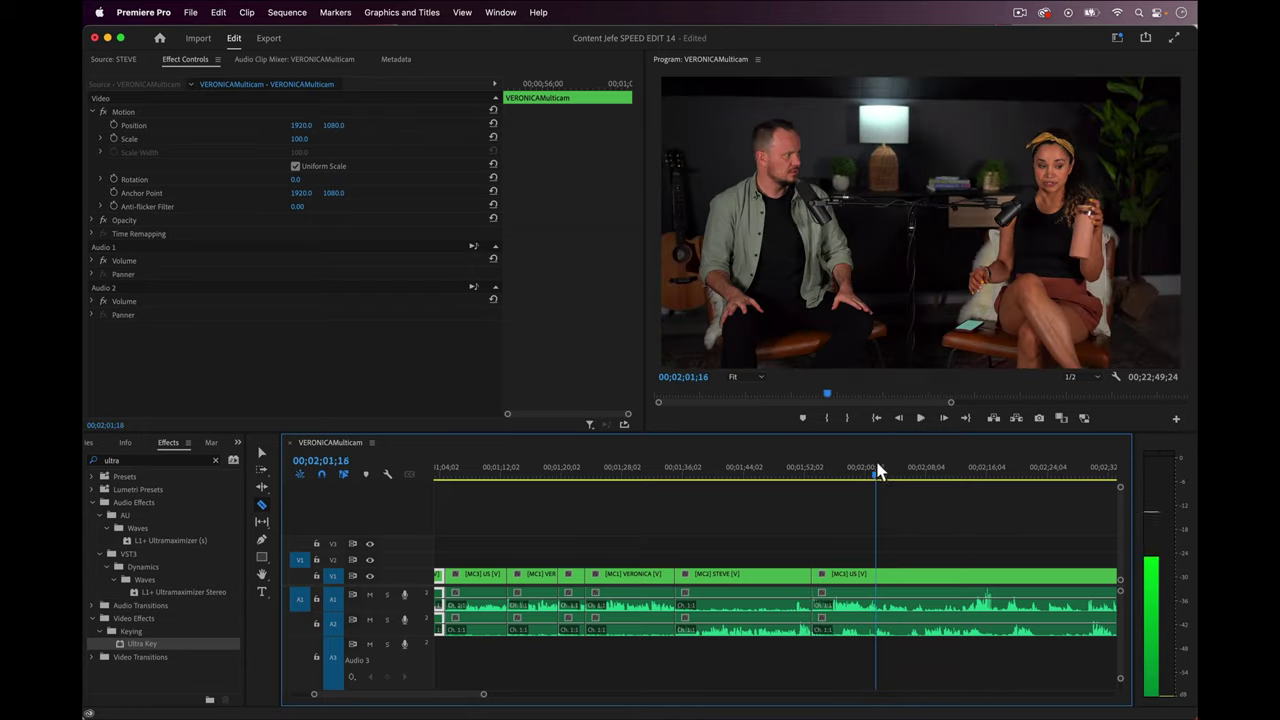
{"action": "left_click", "coordinate": [983, 474]}
{"action": "left_click", "coordinate": [918, 474]}
{"action": "key", "text": "space"}
{"action": "key", "text": "equal"}
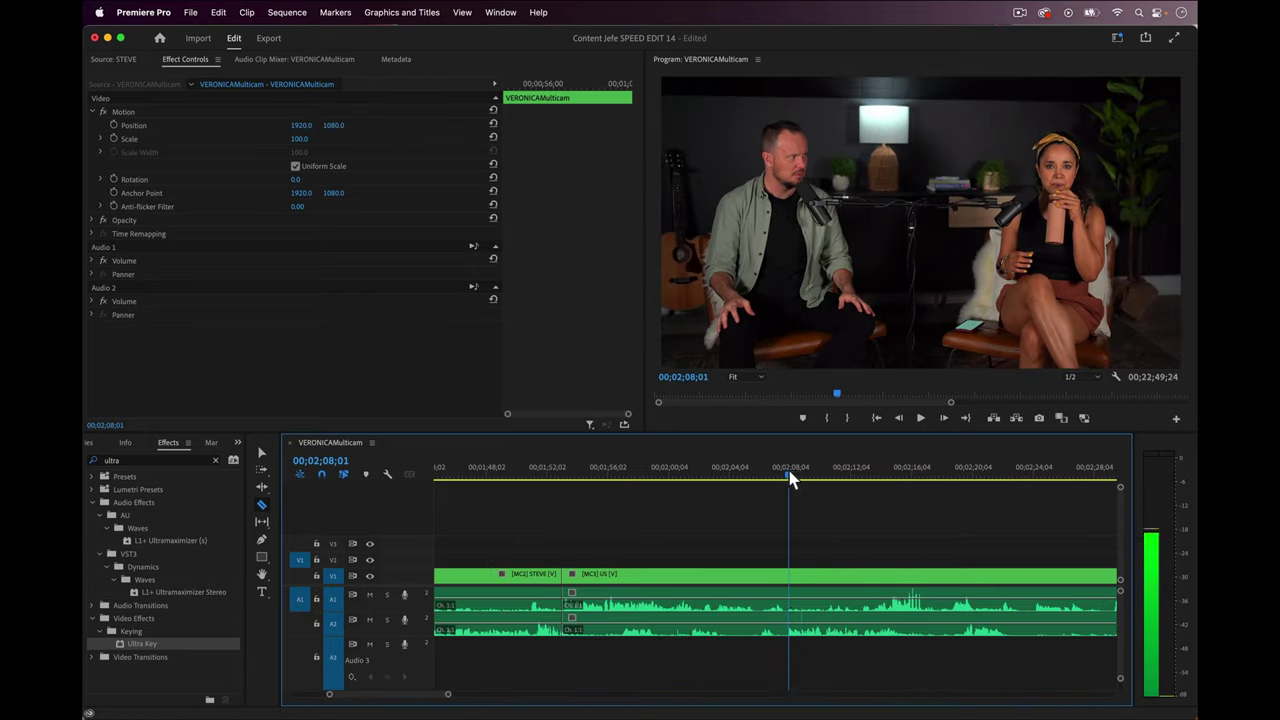
{"action": "key", "text": "3"}
{"action": "key", "text": "1"}
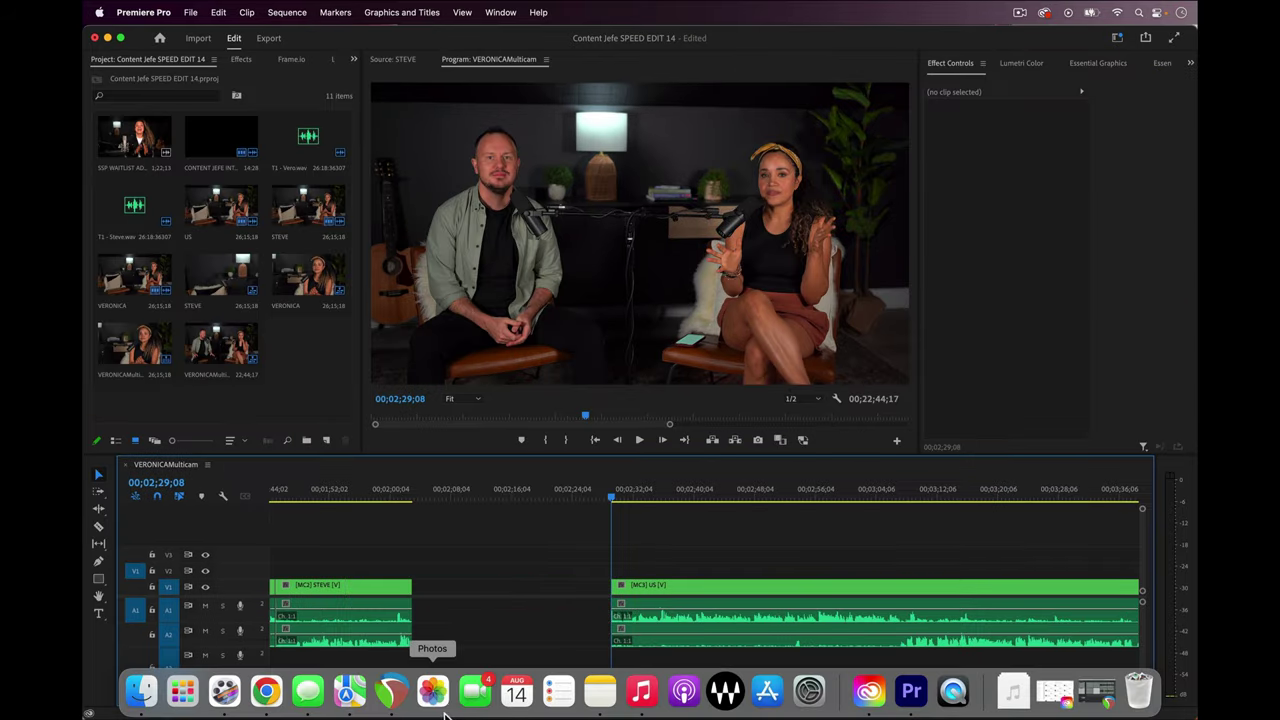
Go to Canva in Chrome and start a Custom size design.
{"action": "left_click", "coordinate": [268, 690]}
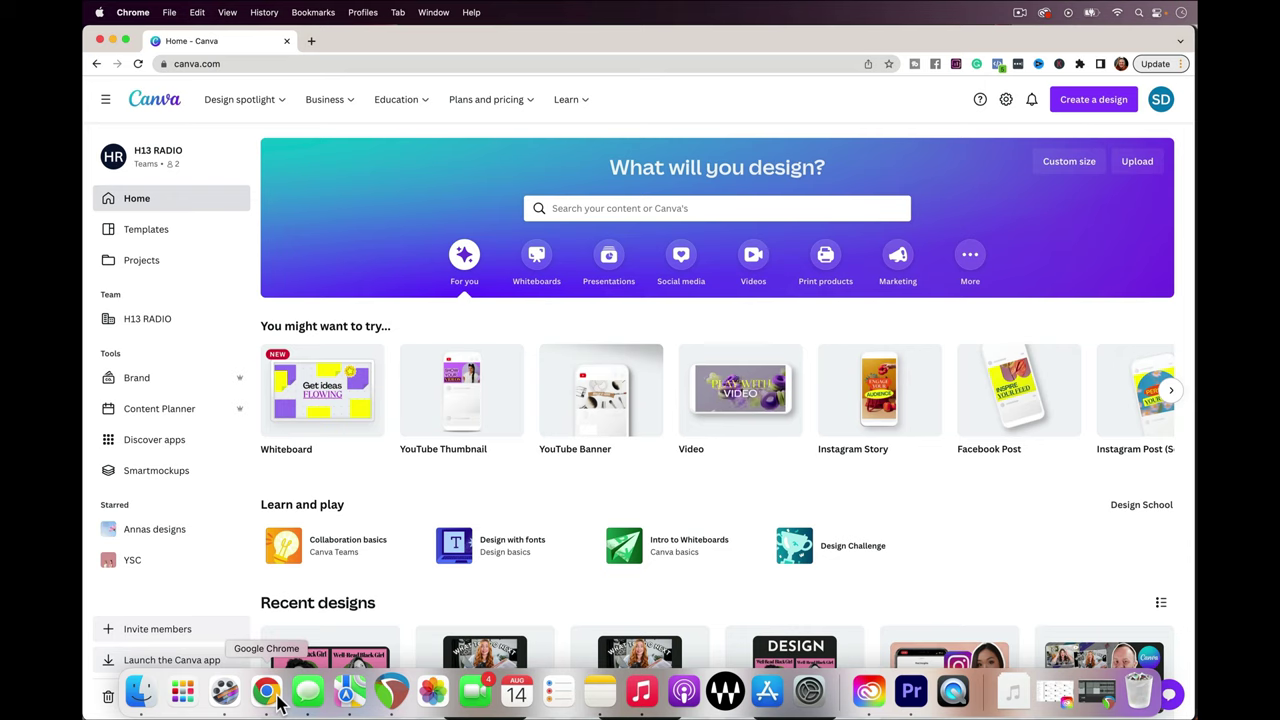
{"action": "left_click", "coordinate": [1093, 99]}
{"action": "left_click", "coordinate": [943, 434]}
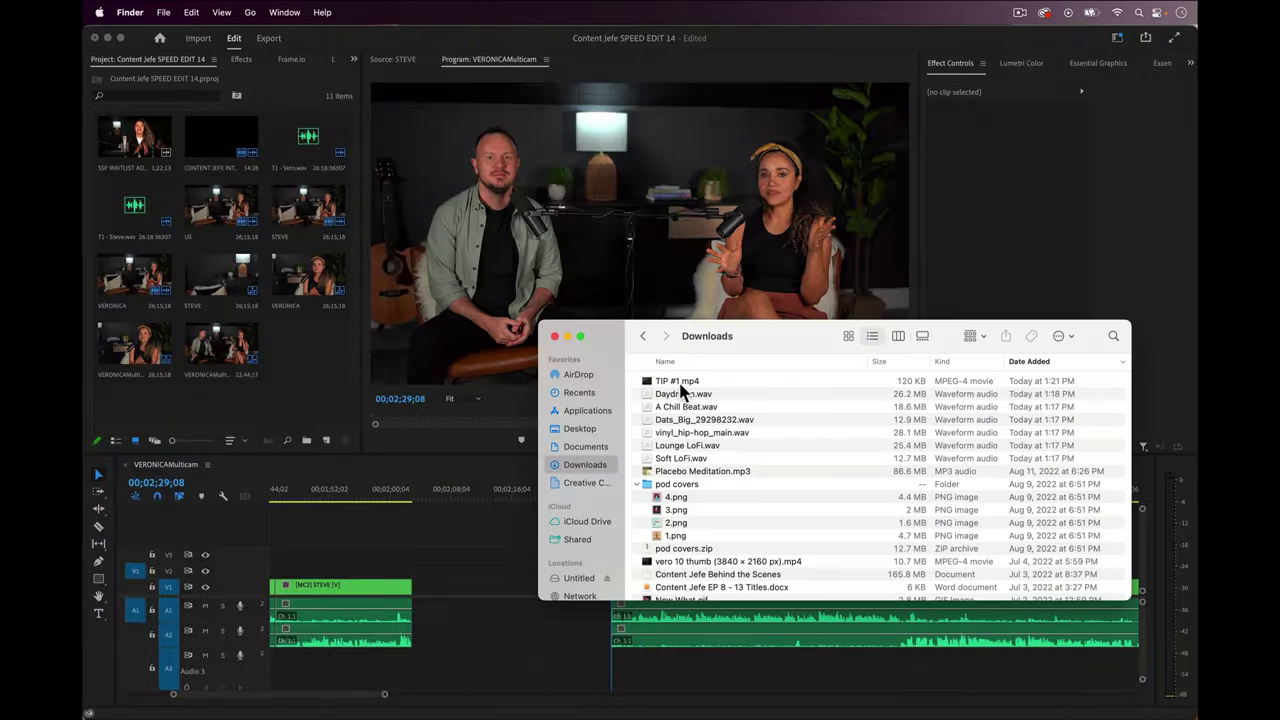
Place TIP #1.mp4 on V1 and A Chill Beat.wav on Audio 3 around 2:02.
{"action": "left_click_drag", "start_coordinate": [686, 380], "coordinate": [428, 580]}
{"action": "left_click", "coordinate": [700, 394]}
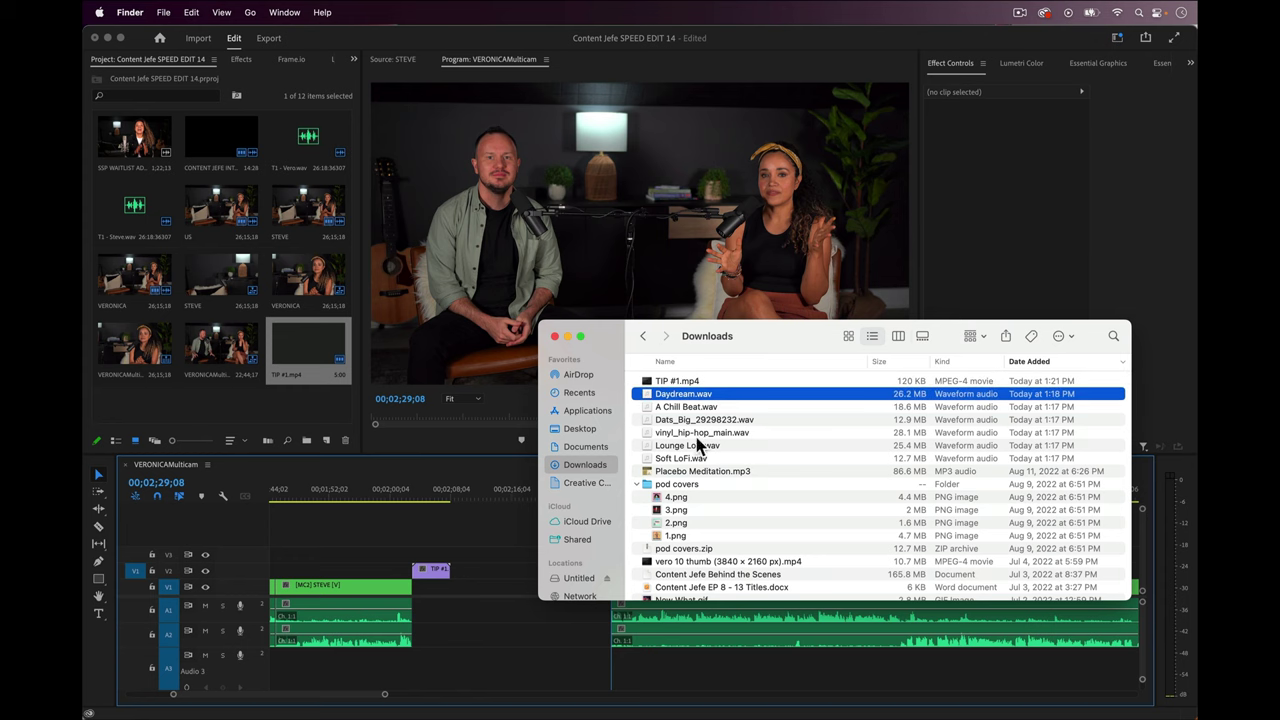
{"action": "left_click_drag", "start_coordinate": [686, 407], "coordinate": [395, 665]}
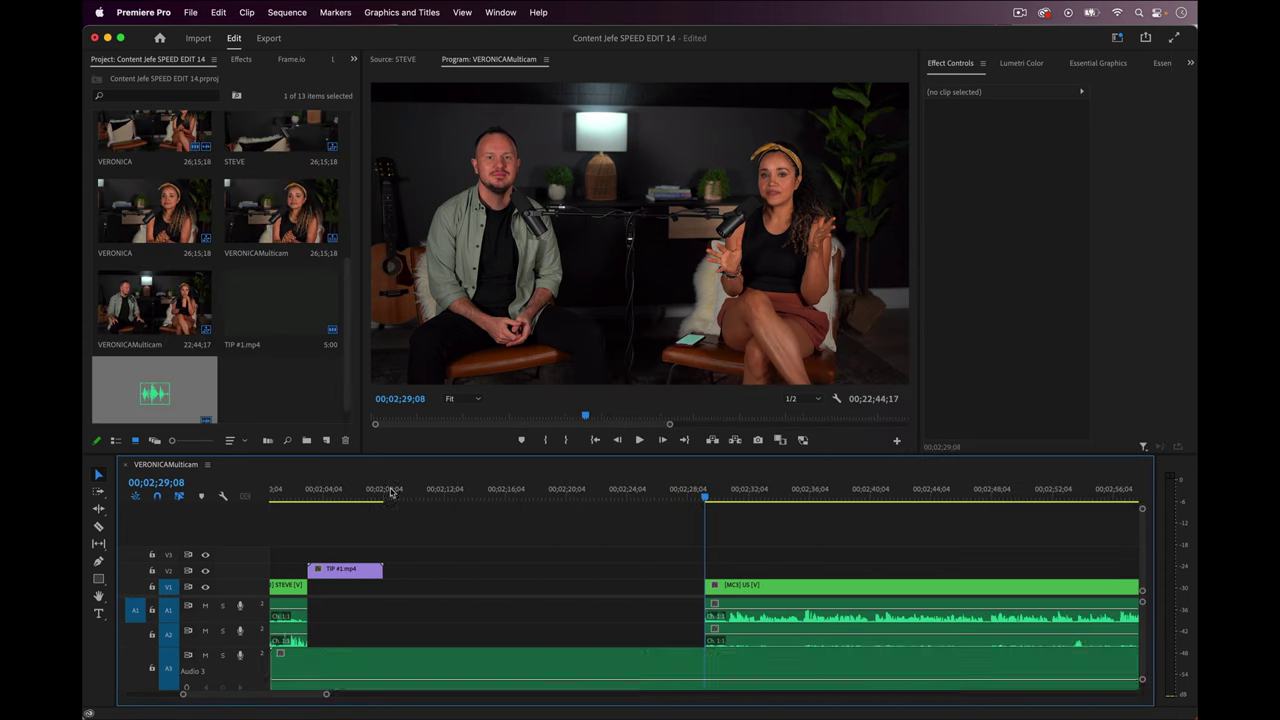
{"action": "left_click", "coordinate": [505, 490]}
{"action": "key", "text": "grave"}
{"action": "left_click_drag", "start_coordinate": [492, 466], "coordinate": [466, 472]}
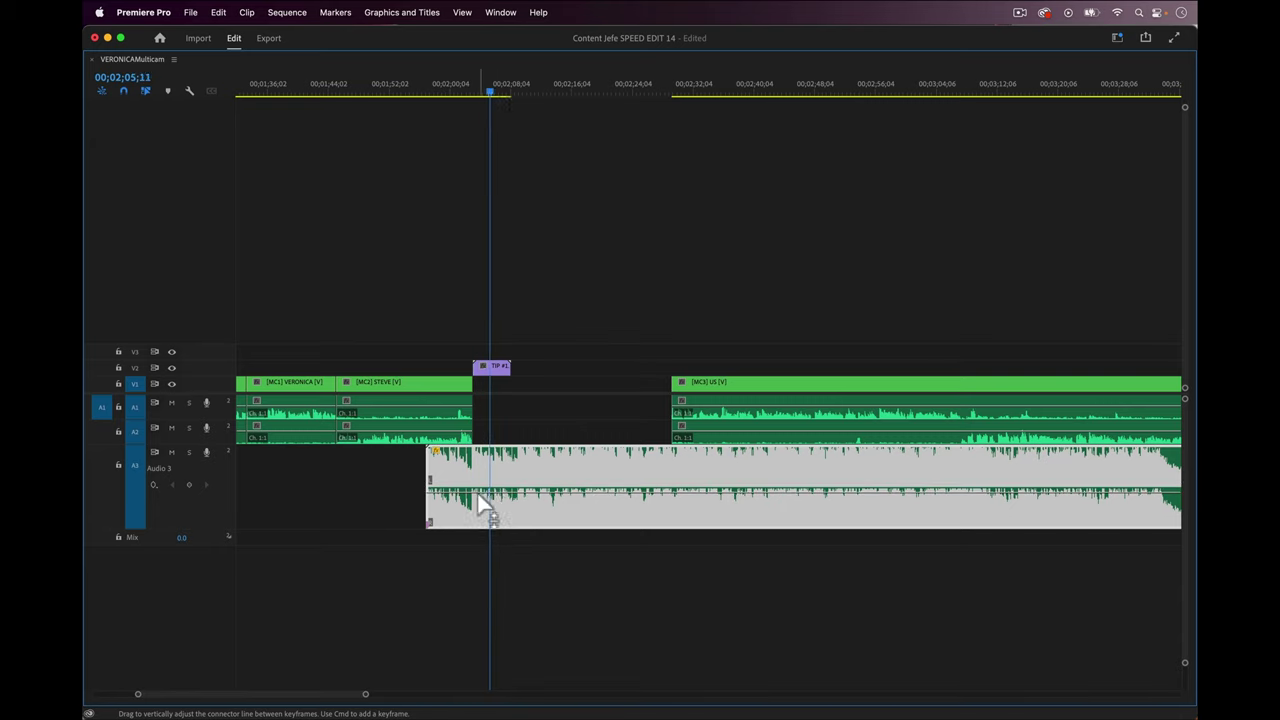
{"action": "left_click_drag", "start_coordinate": [500, 367], "coordinate": [500, 388]}
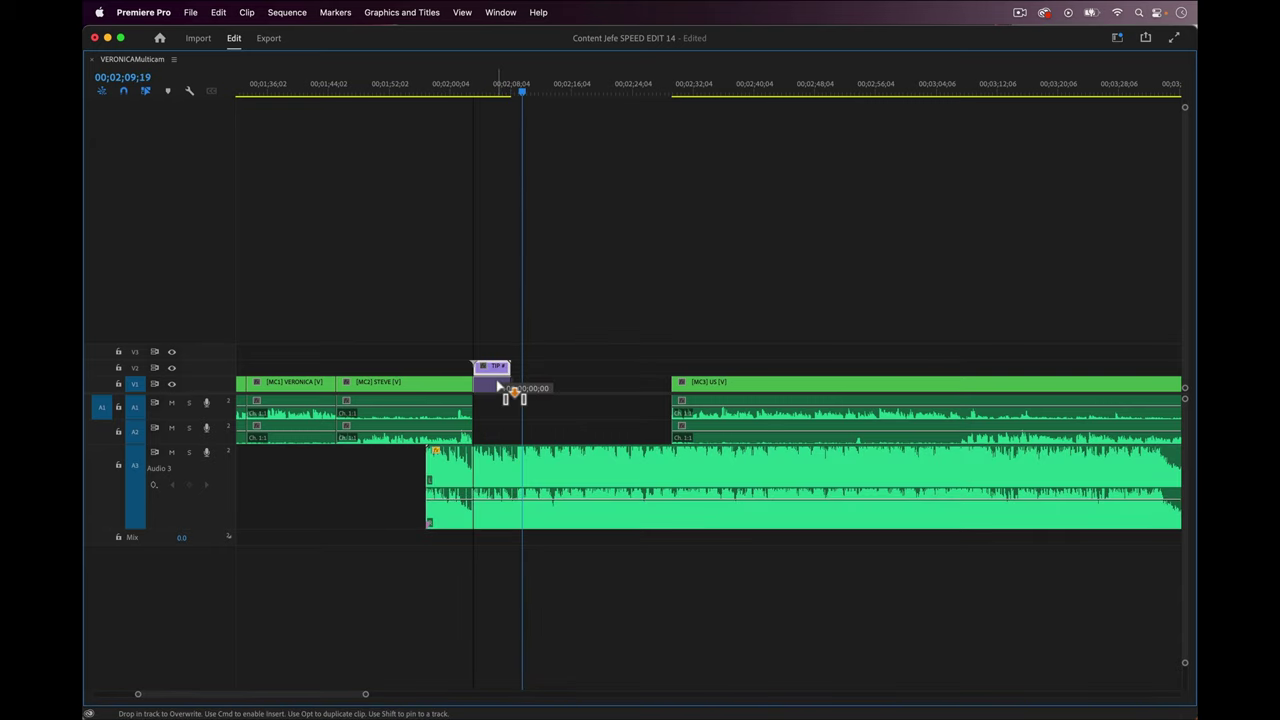
Fade the music in with volume keyframes and ripple delete the gap after TIP #1.
{"action": "left_click_drag", "start_coordinate": [472, 503], "coordinate": [430, 522]}
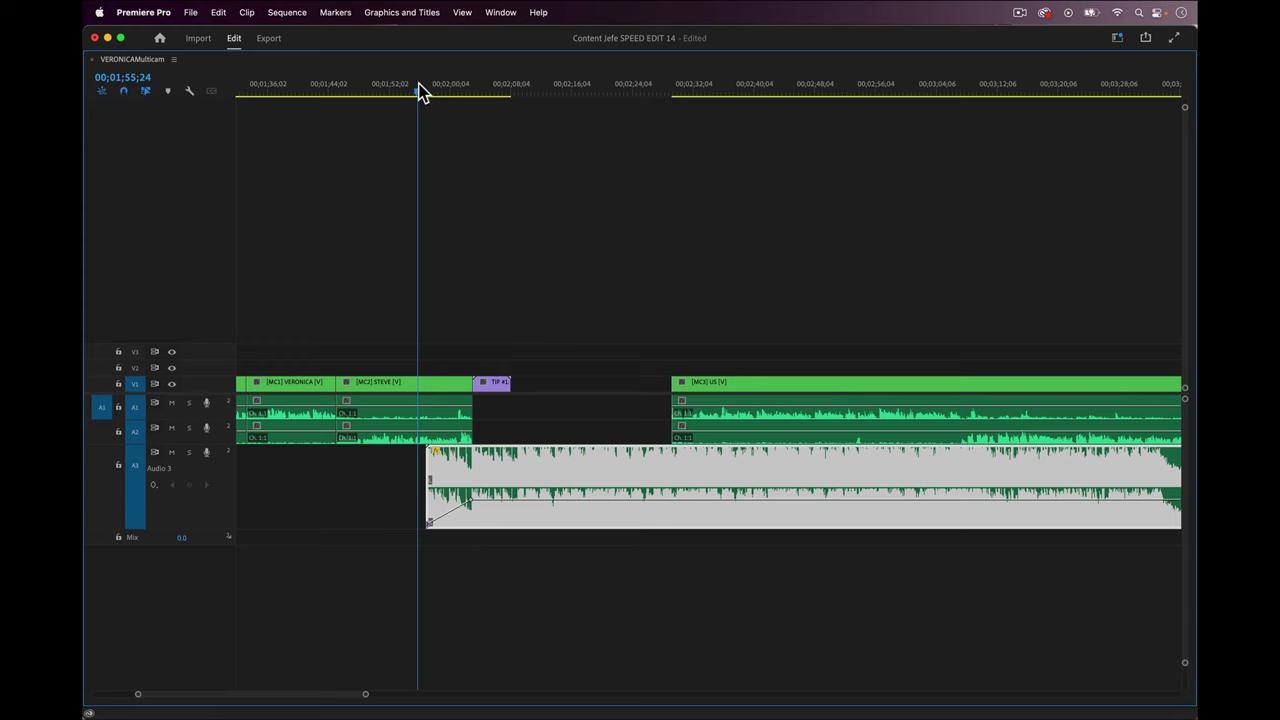
{"action": "key", "text": "="}
{"action": "left_click_drag", "start_coordinate": [748, 508], "coordinate": [797, 510]}
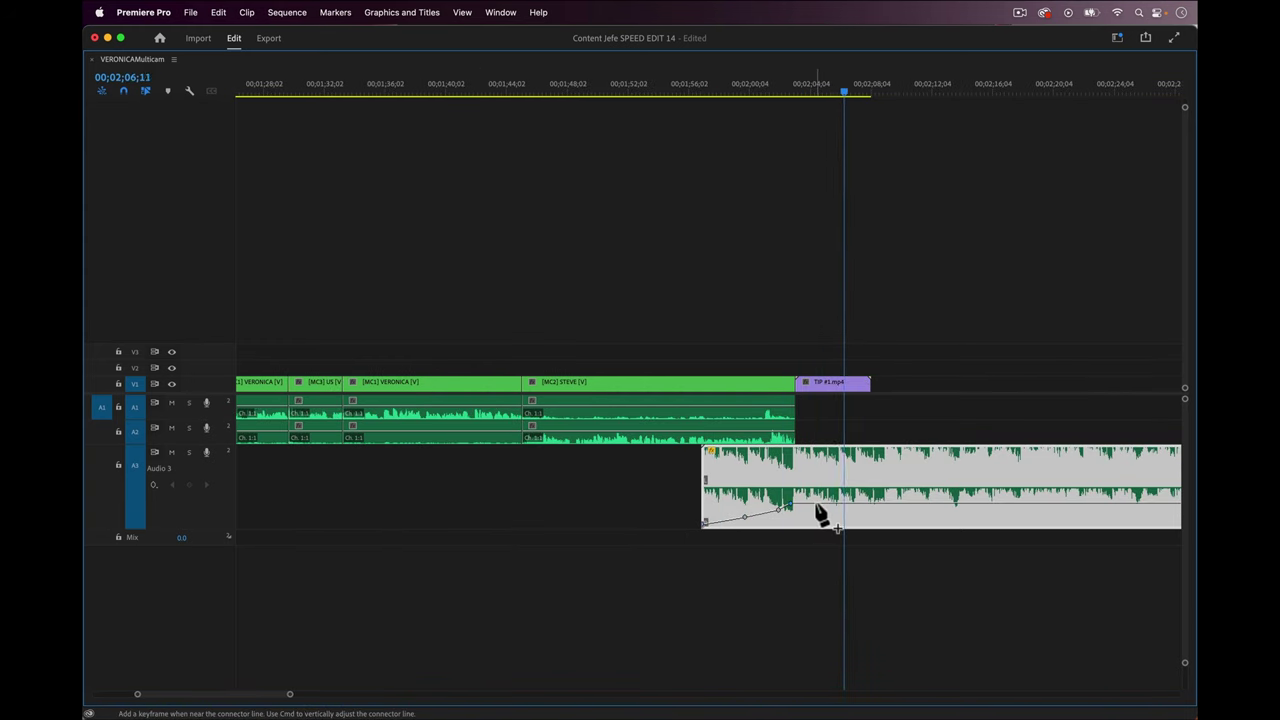
{"action": "key", "text": "minus"}
{"action": "left_click", "coordinate": [903, 420]}
{"action": "key", "text": "Delete"}
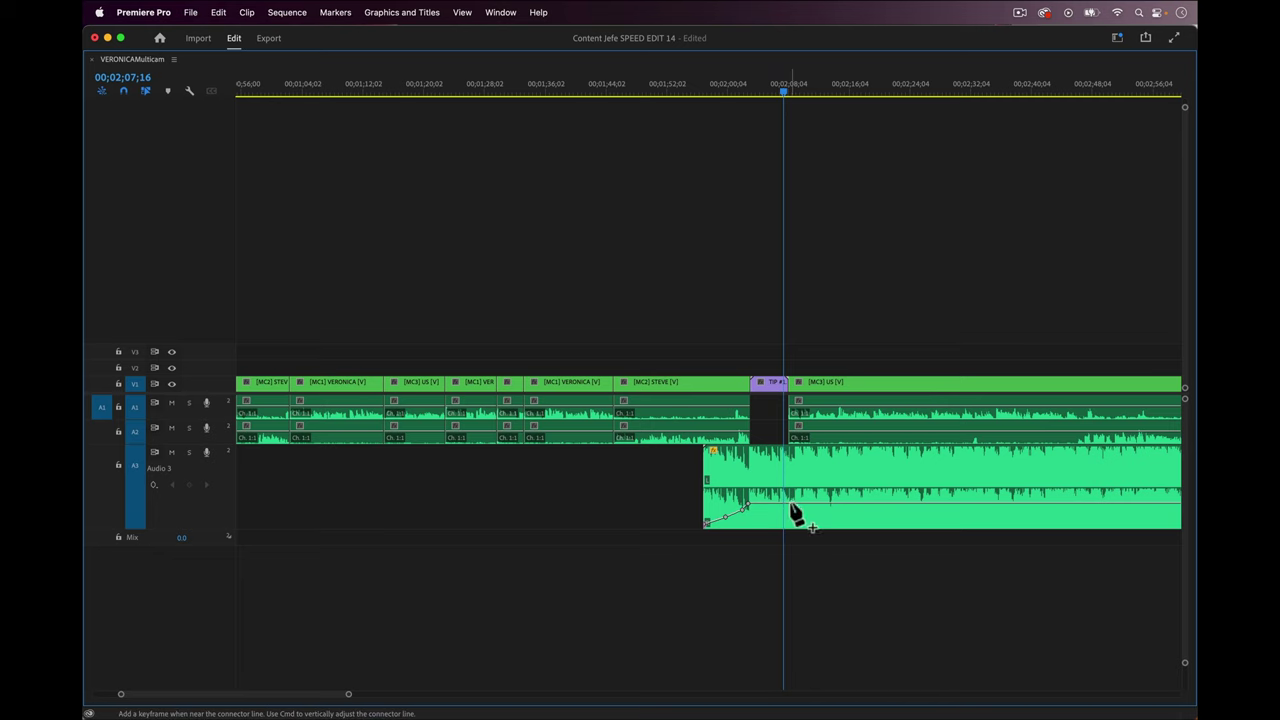
Dip the music under the dialogue to -26 dB.
{"action": "left_click_drag", "start_coordinate": [791, 506], "coordinate": [802, 509]}
{"action": "key", "text": "equal"}
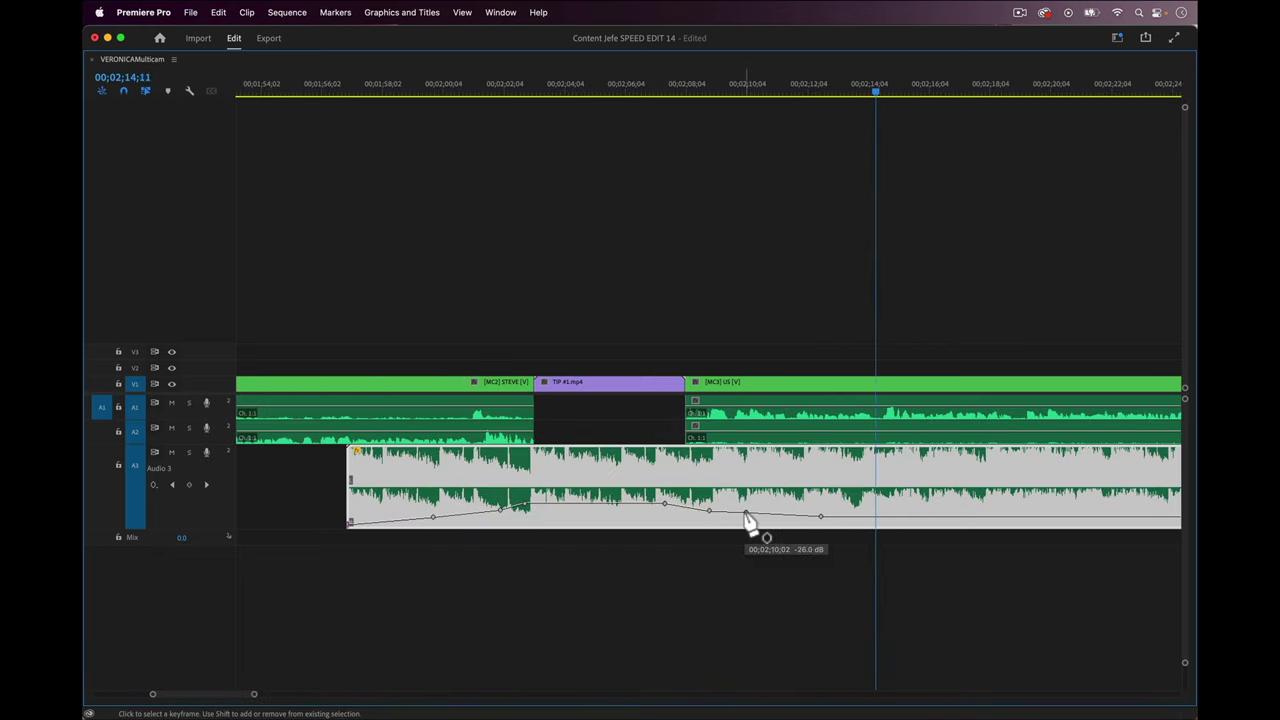
{"action": "left_click_drag", "start_coordinate": [750, 520], "coordinate": [752, 521]}
{"action": "key", "text": "minus"}
{"action": "key", "text": "minus"}
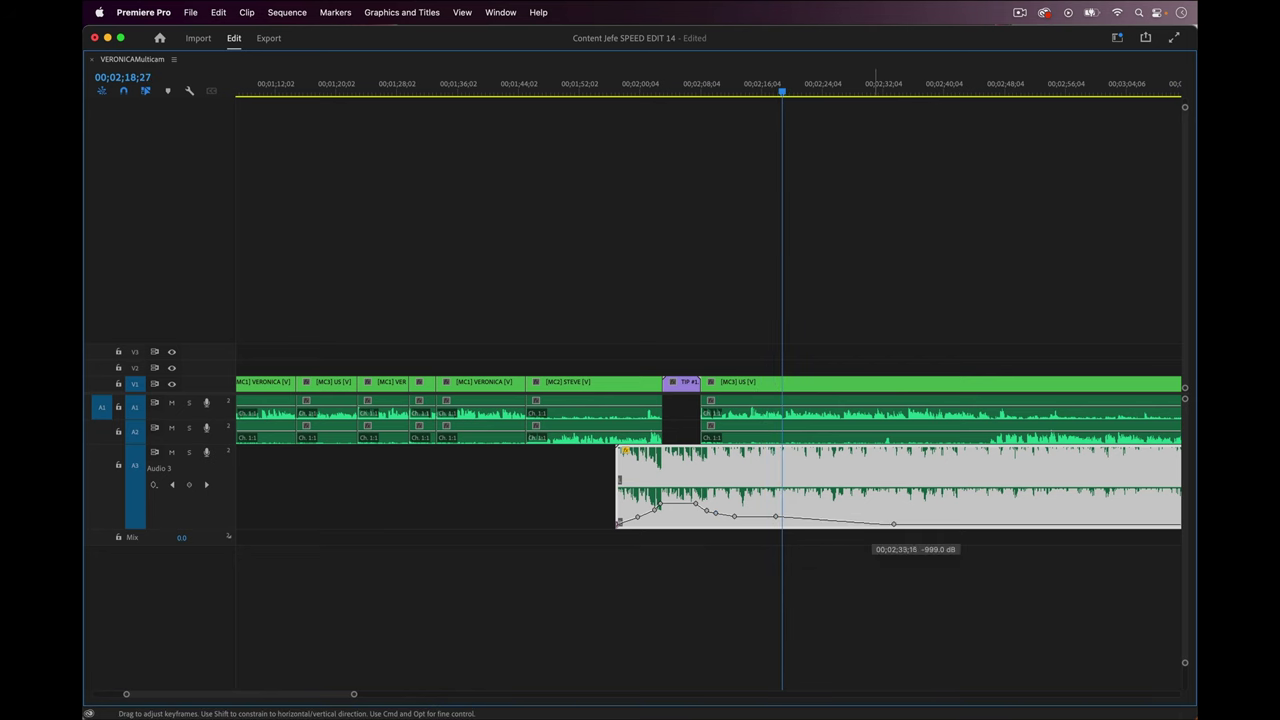
Razor the music clip and delete its leftover tail.
{"action": "key", "text": "c"}
{"action": "left_click", "coordinate": [957, 500]}
{"action": "key", "text": "v"}
{"action": "left_click", "coordinate": [1006, 503]}
{"action": "key", "text": "Delete"}
{"action": "key", "text": "grave"}
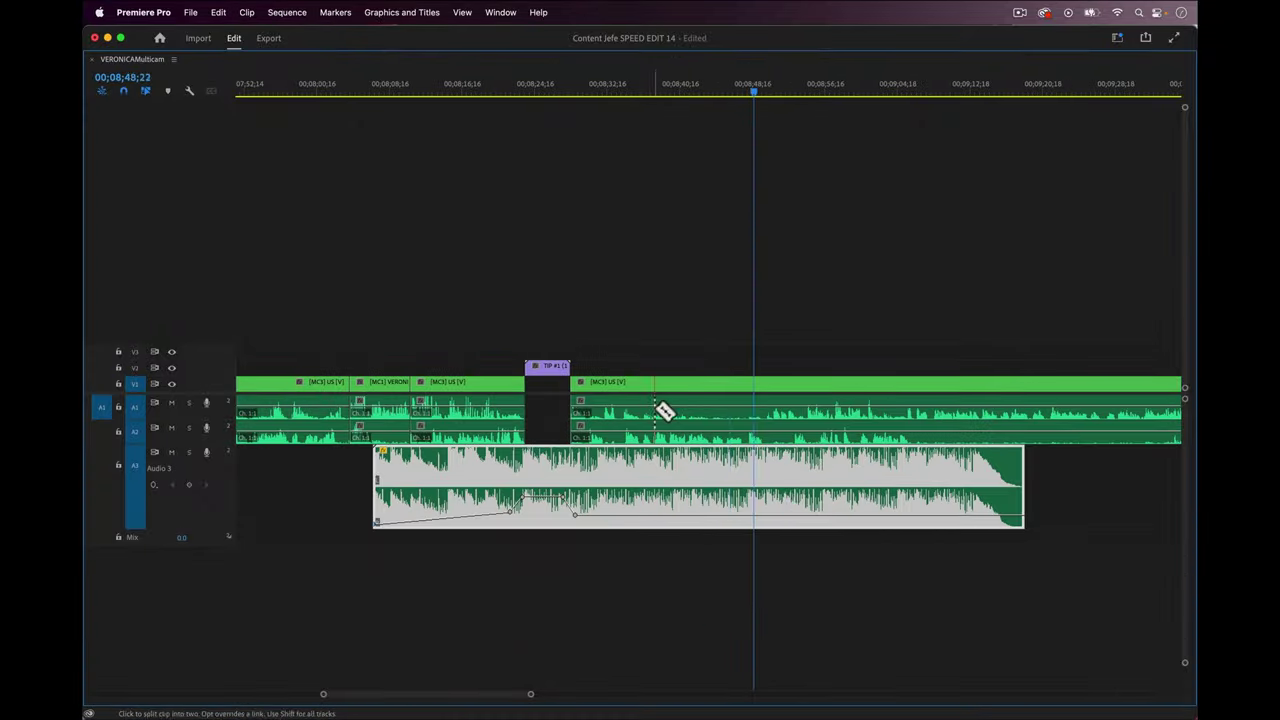
Trim a music clip on Audio 3 shorter with the Selection tool.
{"action": "left_click_drag", "start_coordinate": [1023, 480], "coordinate": [857, 471]}
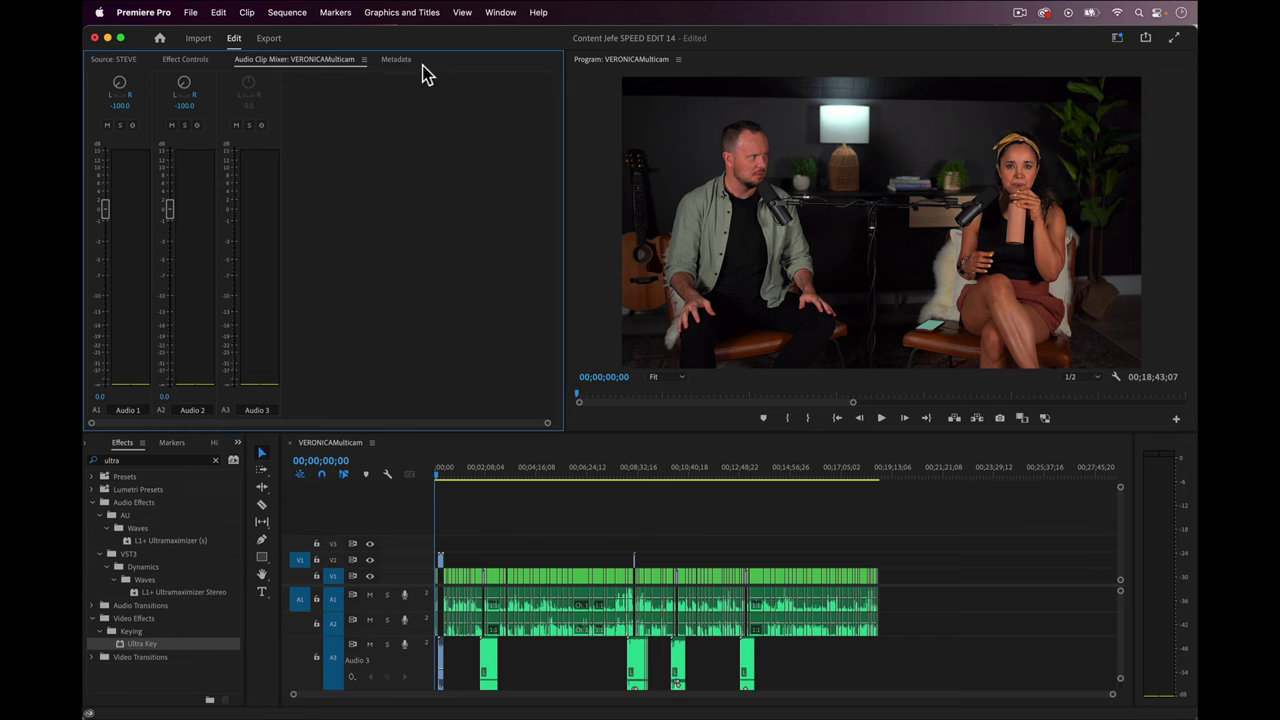
Open Window > Audio Track Mixer and expand its Effects and Sends area.
{"action": "left_click", "coordinate": [463, 12]}
{"action": "mouse_move", "coordinate": [500, 14]}
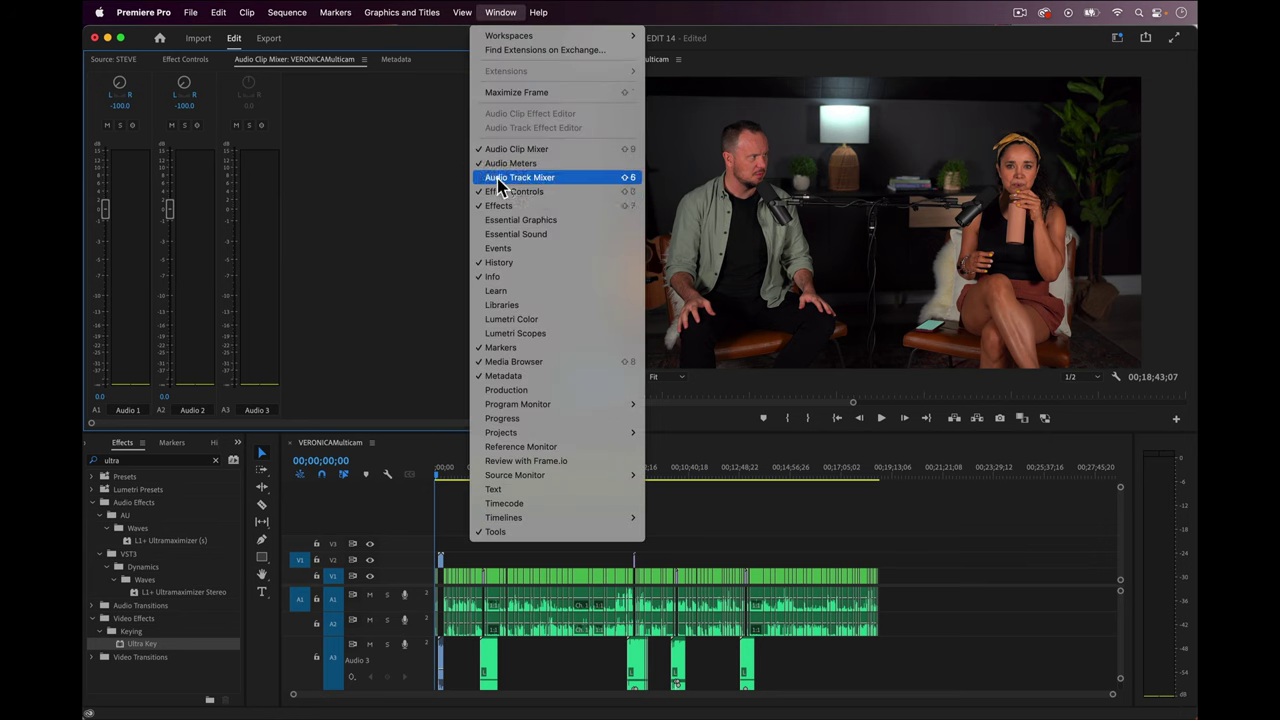
{"action": "left_click", "coordinate": [591, 186]}
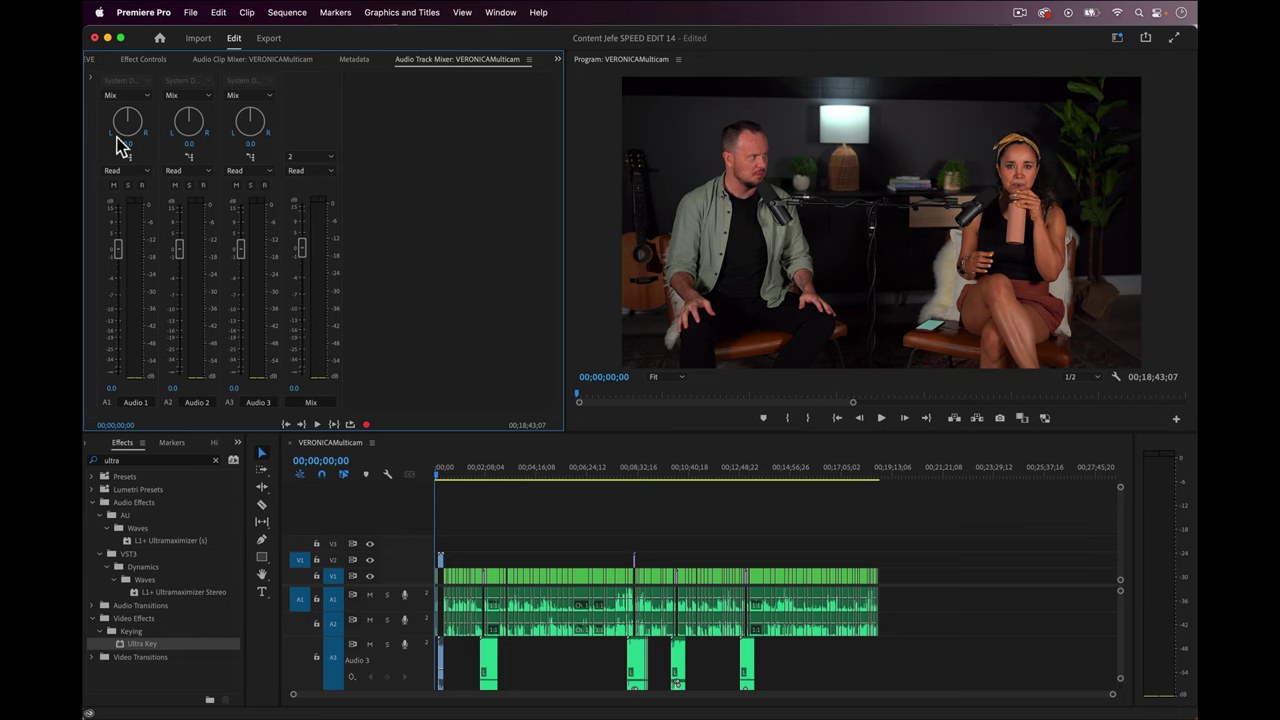
{"action": "left_click", "coordinate": [91, 77]}
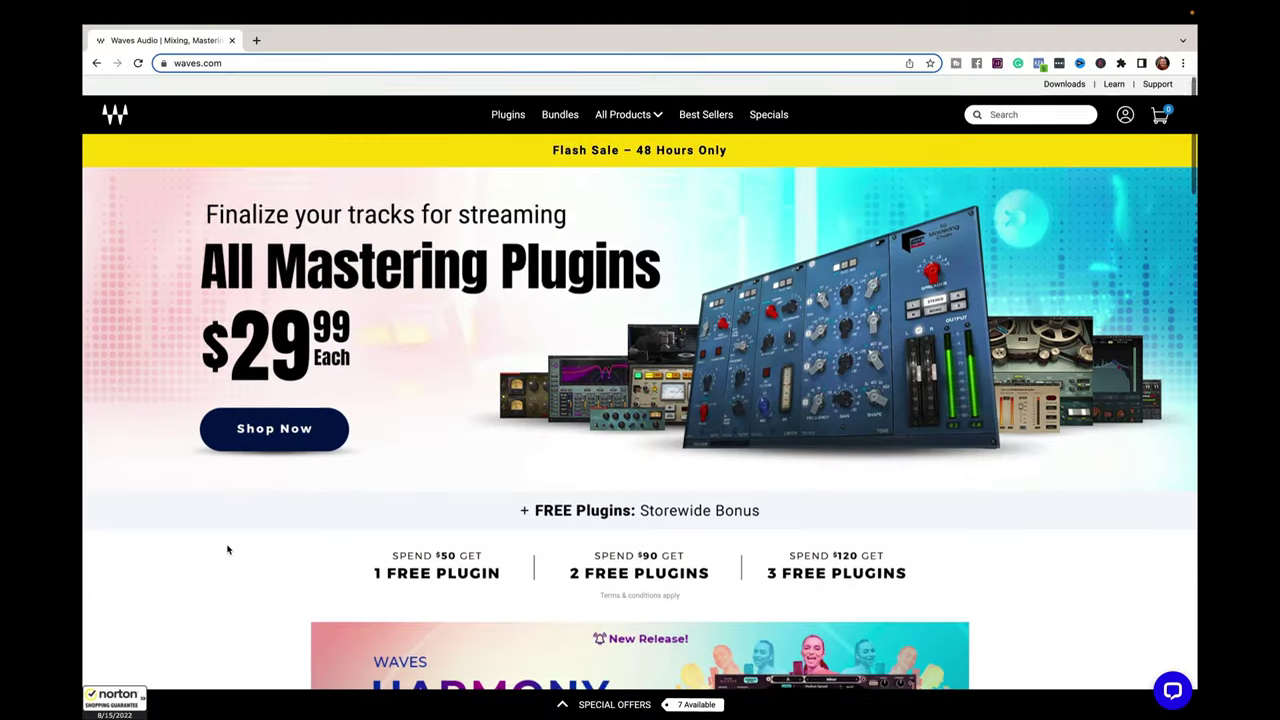
{"action": "scroll", "coordinate": [227, 549], "scroll_direction": "down", "scroll_amount": 5}
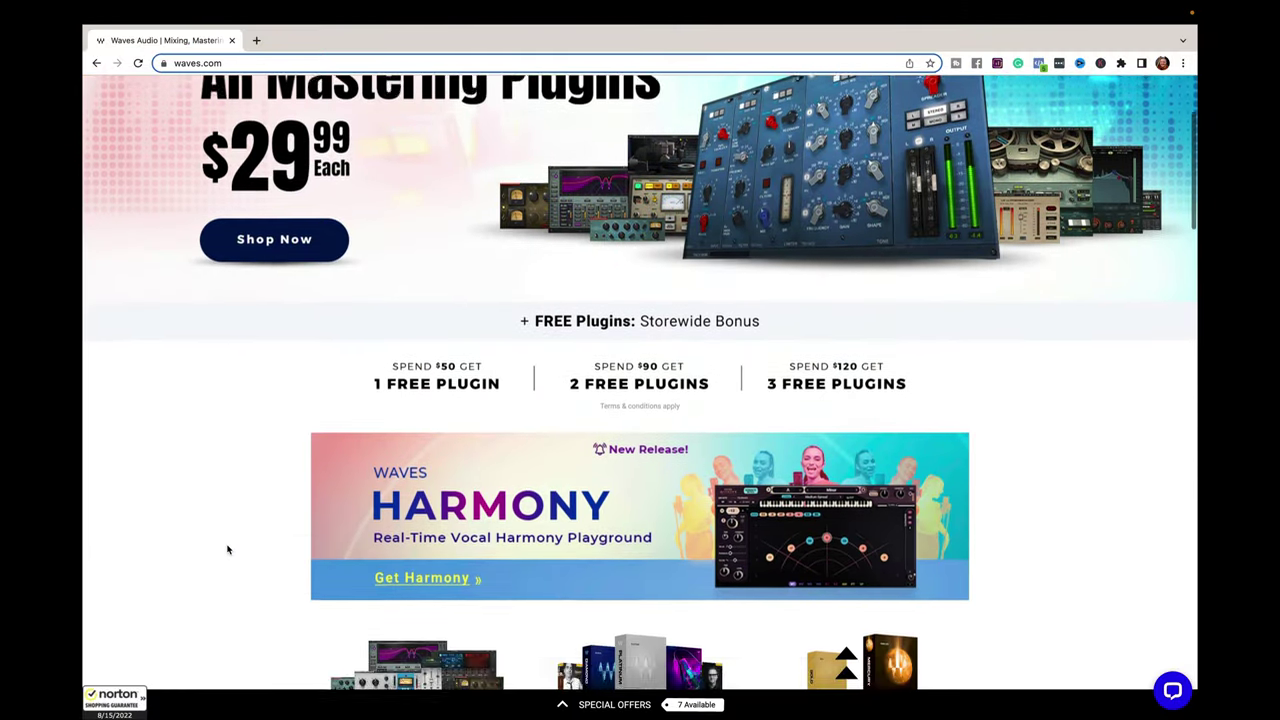
{"action": "scroll", "coordinate": [227, 549], "scroll_direction": "down", "scroll_amount": 5}
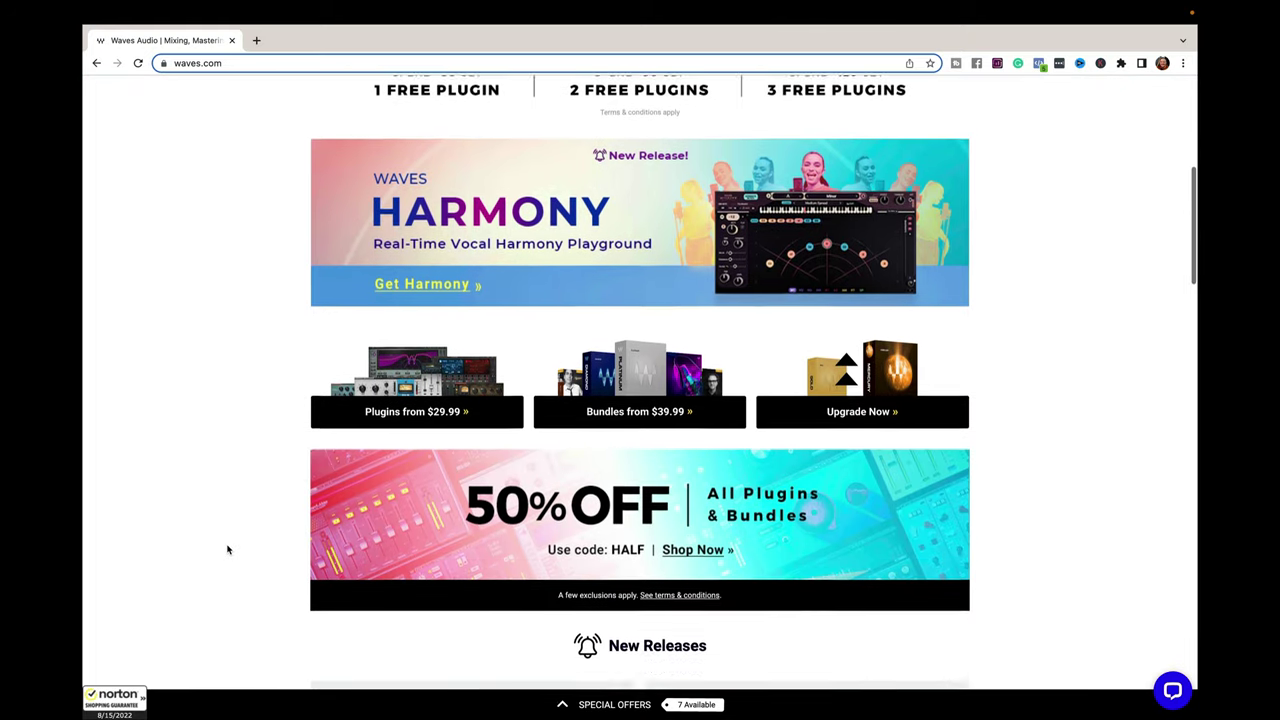
{"action": "scroll", "coordinate": [227, 549], "scroll_direction": "down", "scroll_amount": 5}
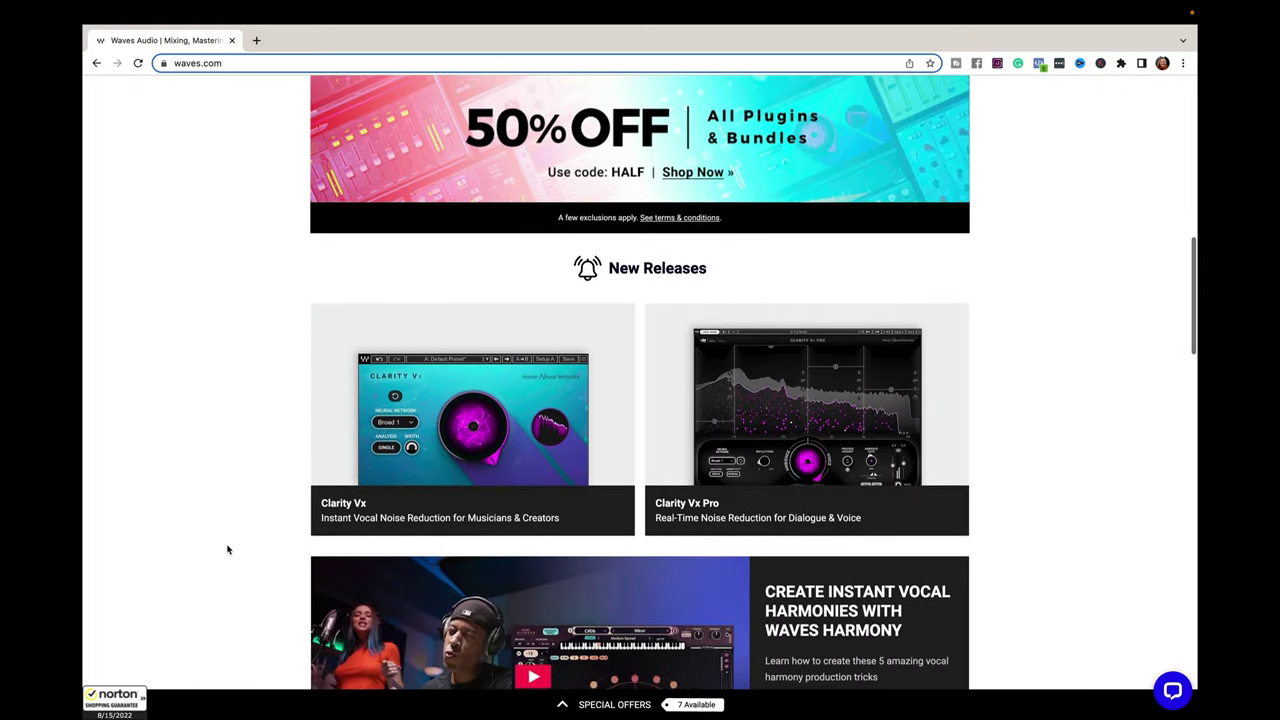
{"action": "scroll", "coordinate": [227, 549], "scroll_direction": "down", "scroll_amount": 5}
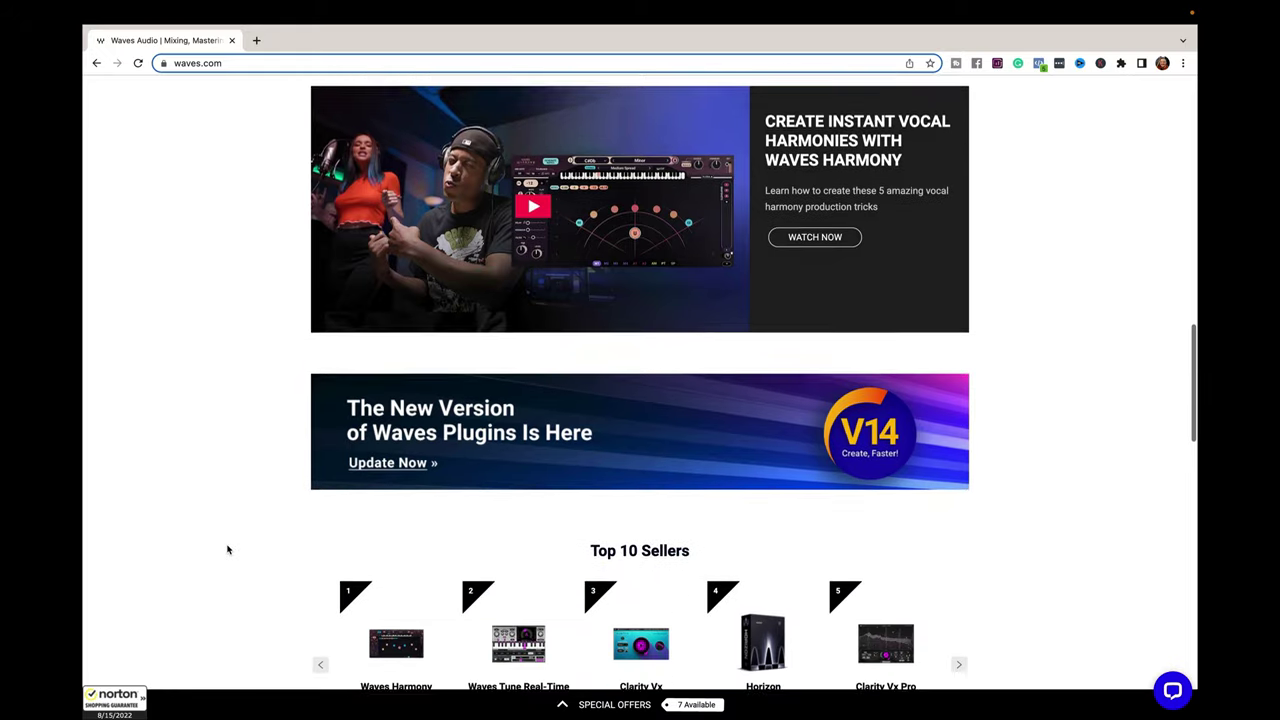
{"action": "scroll", "coordinate": [227, 549], "scroll_direction": "down", "scroll_amount": 6}
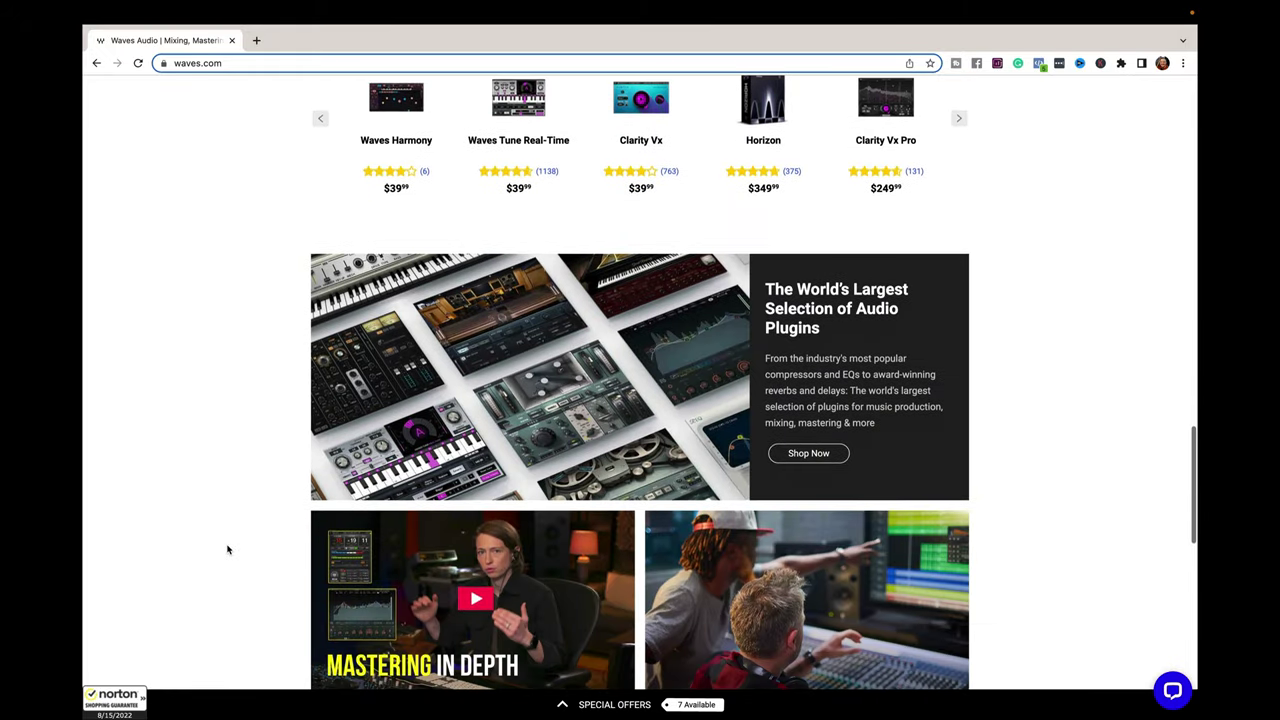
{"action": "scroll", "coordinate": [227, 549], "scroll_direction": "down", "scroll_amount": 8}
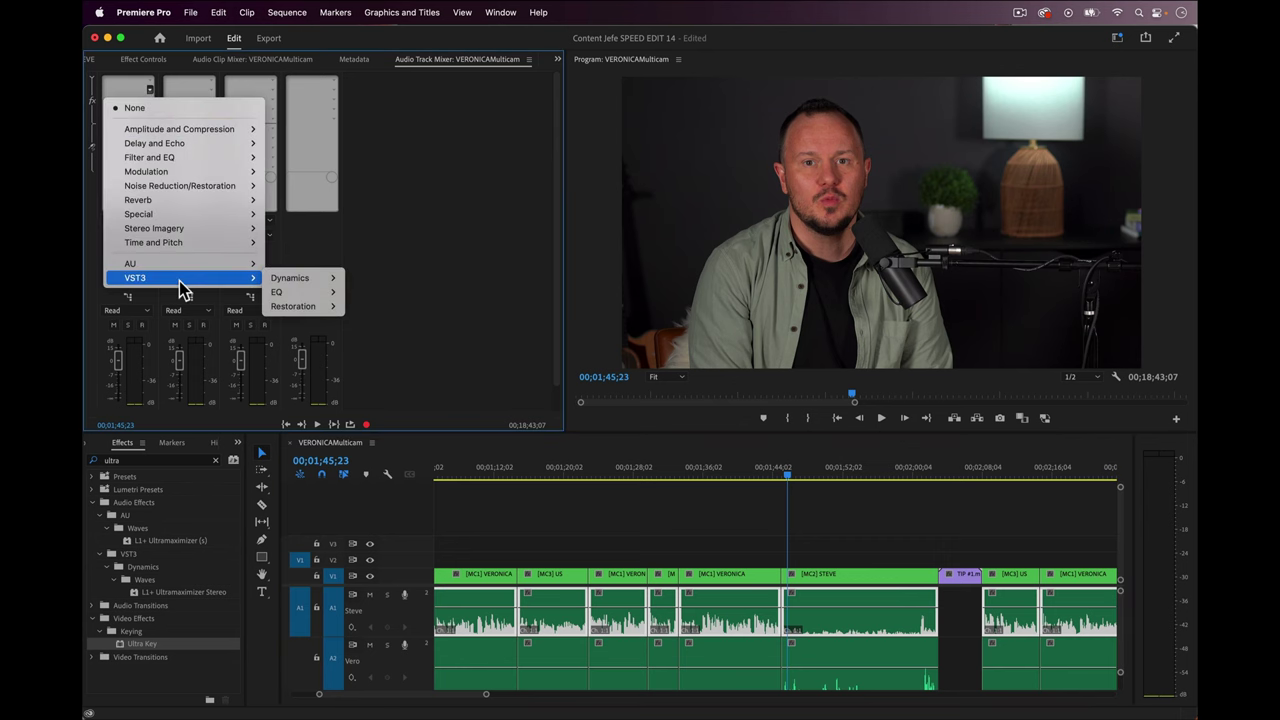
Insert C1 comp-gate Stereo on track 1 and load its Full C1 reset preset.
{"action": "mouse_move", "coordinate": [371, 284]}
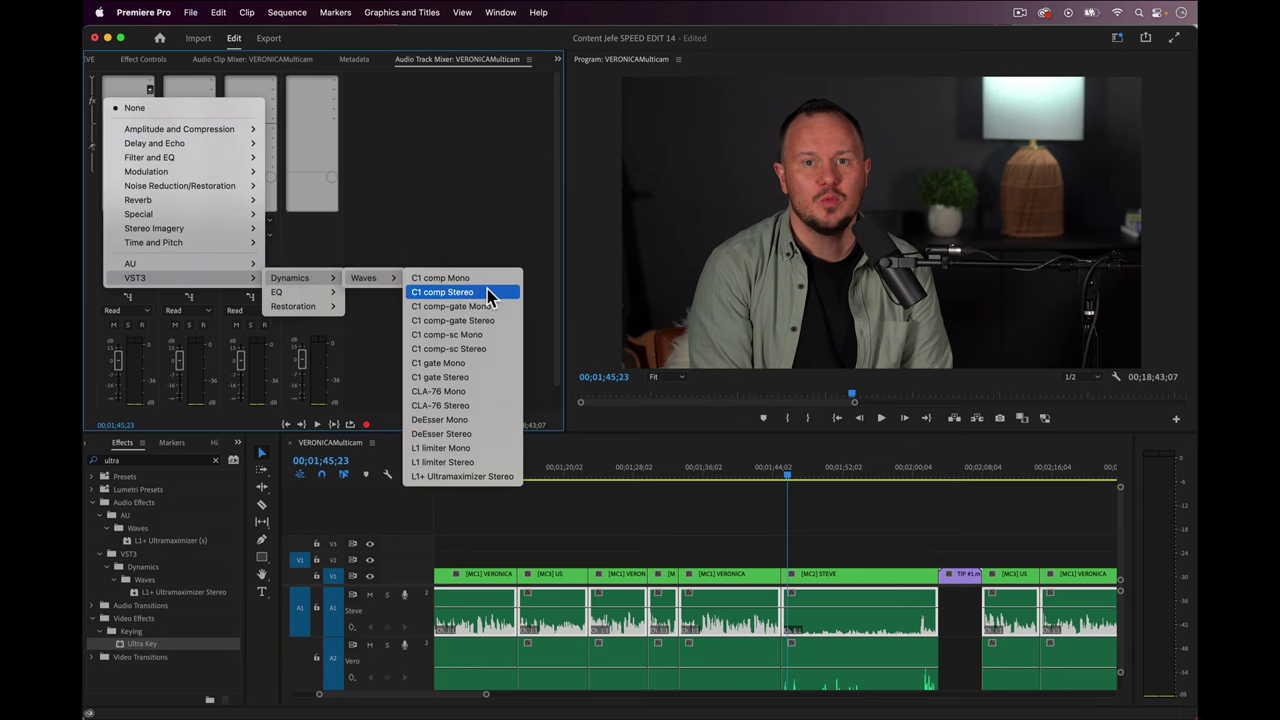
{"action": "left_click", "coordinate": [452, 320]}
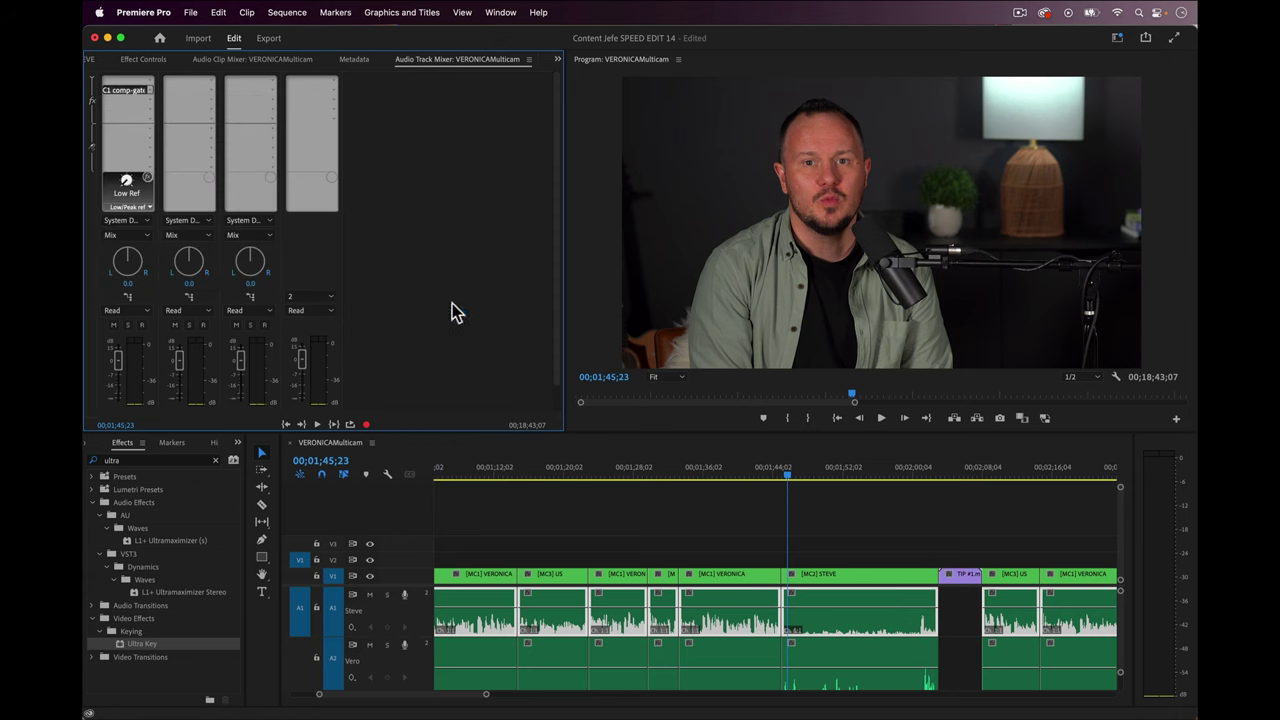
{"action": "double_click", "coordinate": [117, 95]}
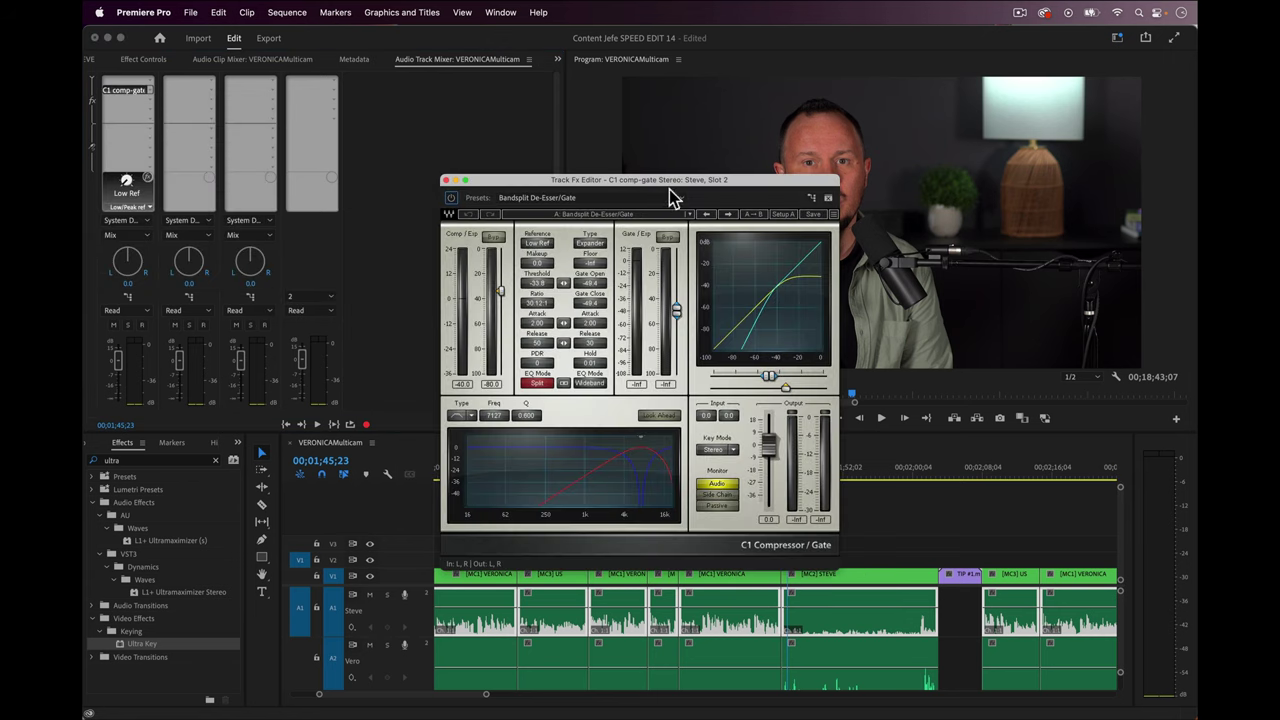
{"action": "left_click", "coordinate": [689, 216]}
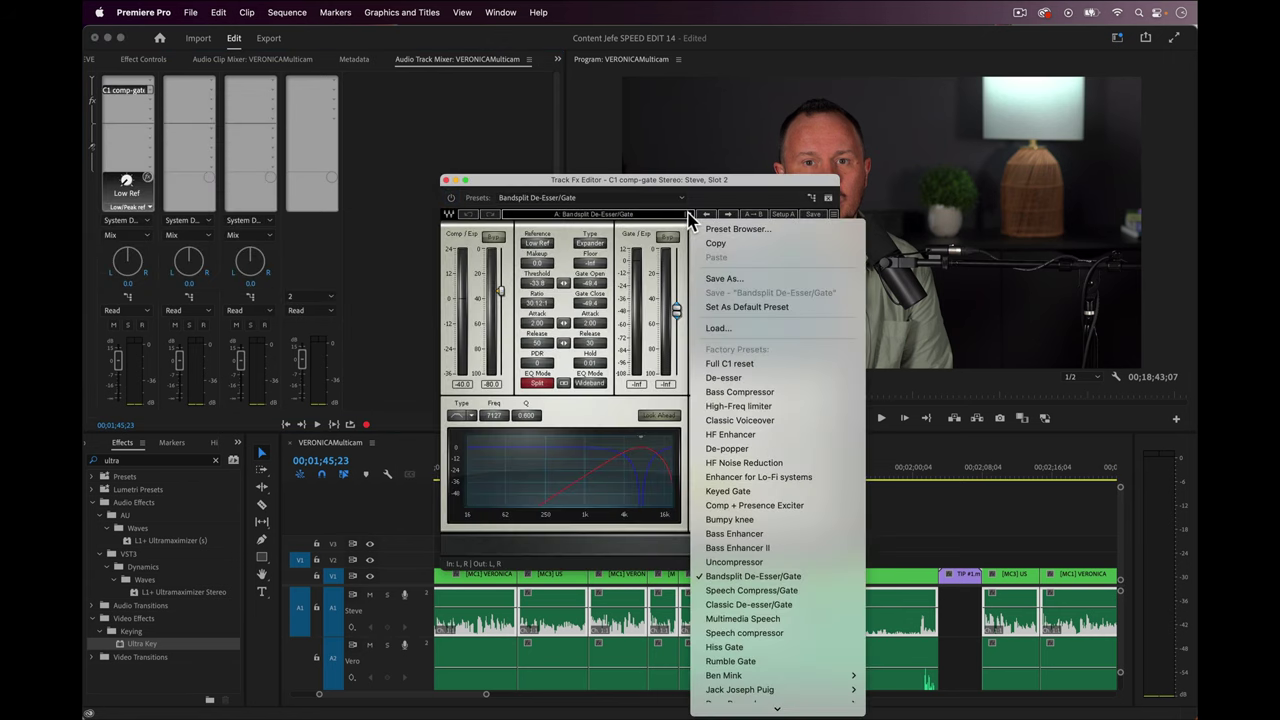
{"action": "left_click", "coordinate": [770, 364]}
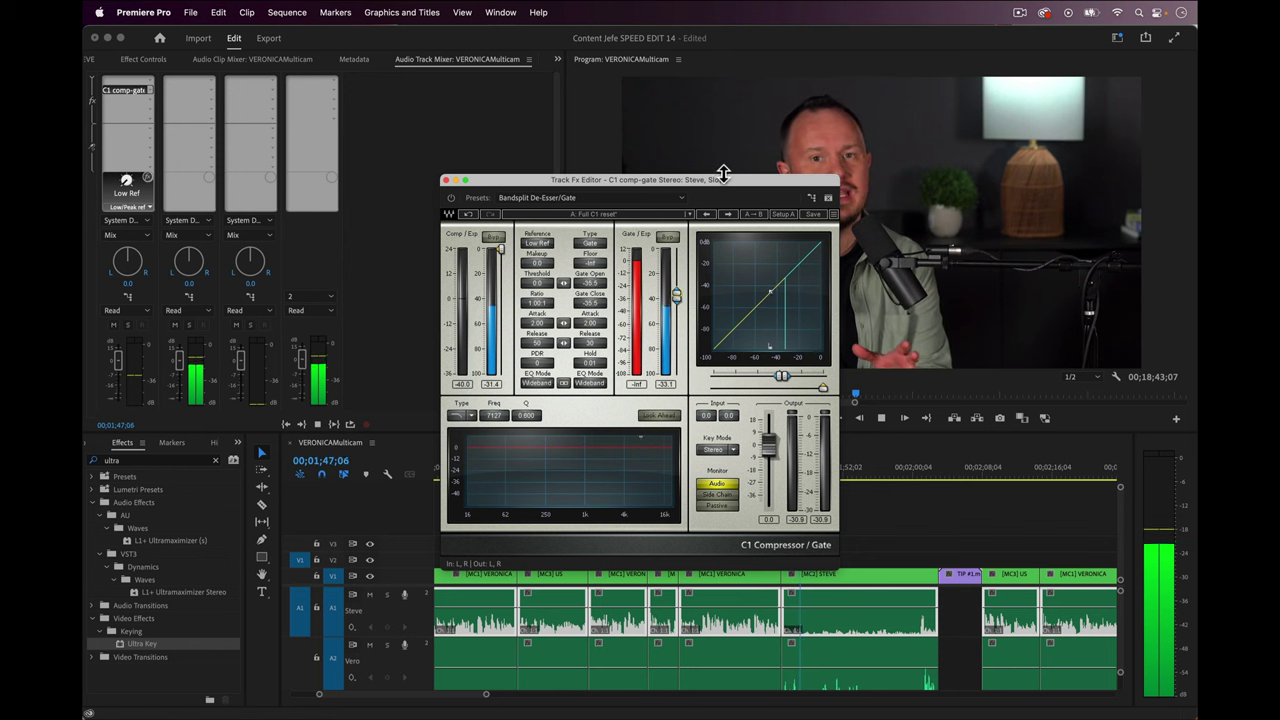
{"action": "left_click_drag", "start_coordinate": [714, 180], "coordinate": [522, 117]}
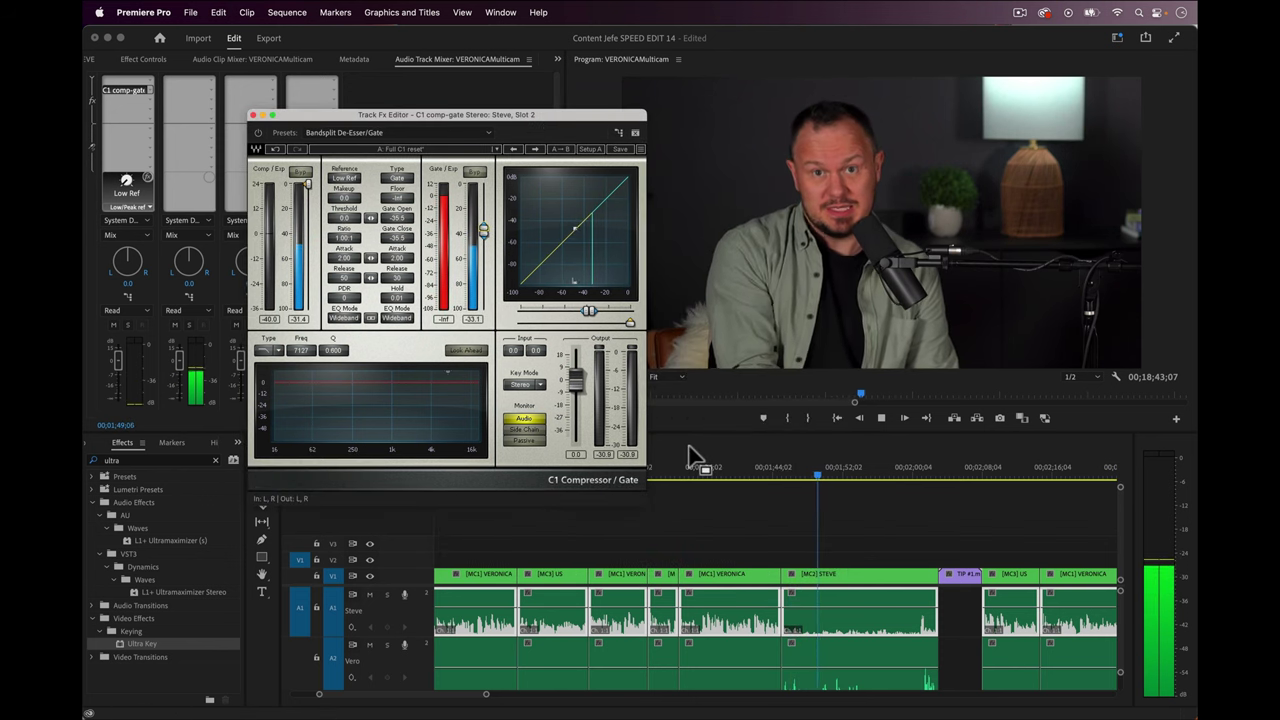
Mute track A2, solo track A1, and play from about 02;08.
{"action": "left_click", "coordinate": [175, 326]}
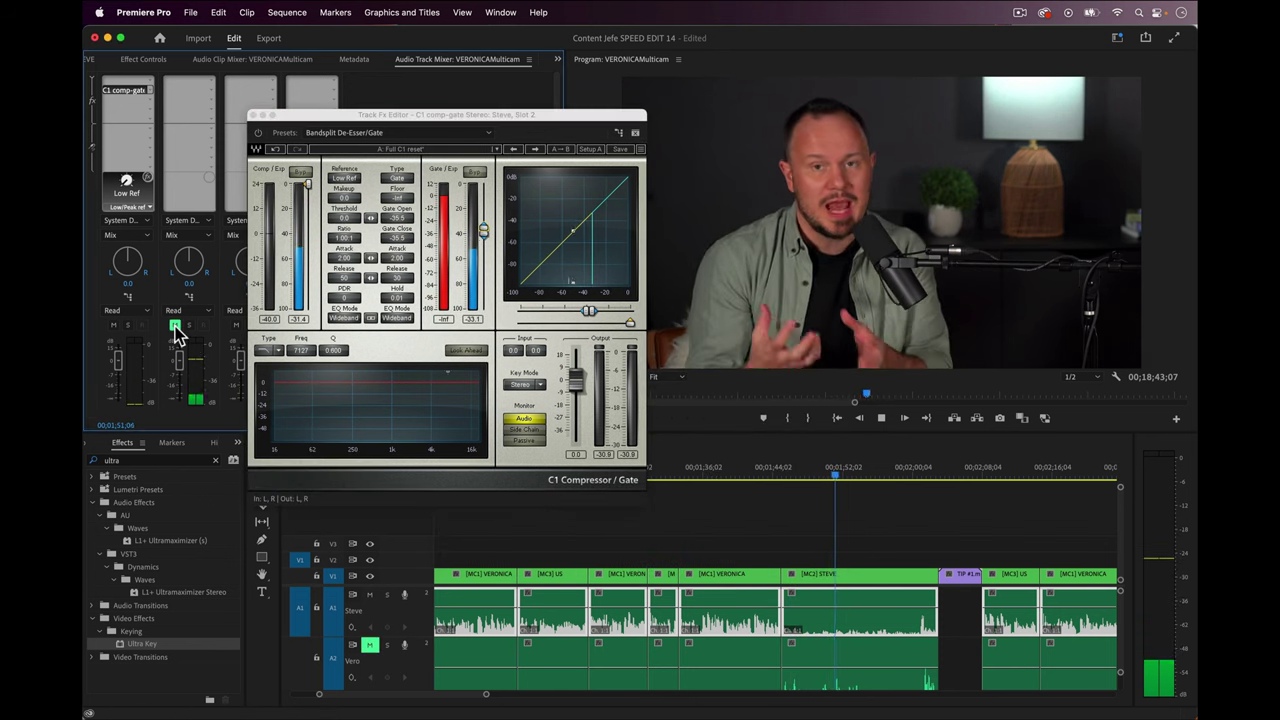
{"action": "left_click", "coordinate": [127, 327]}
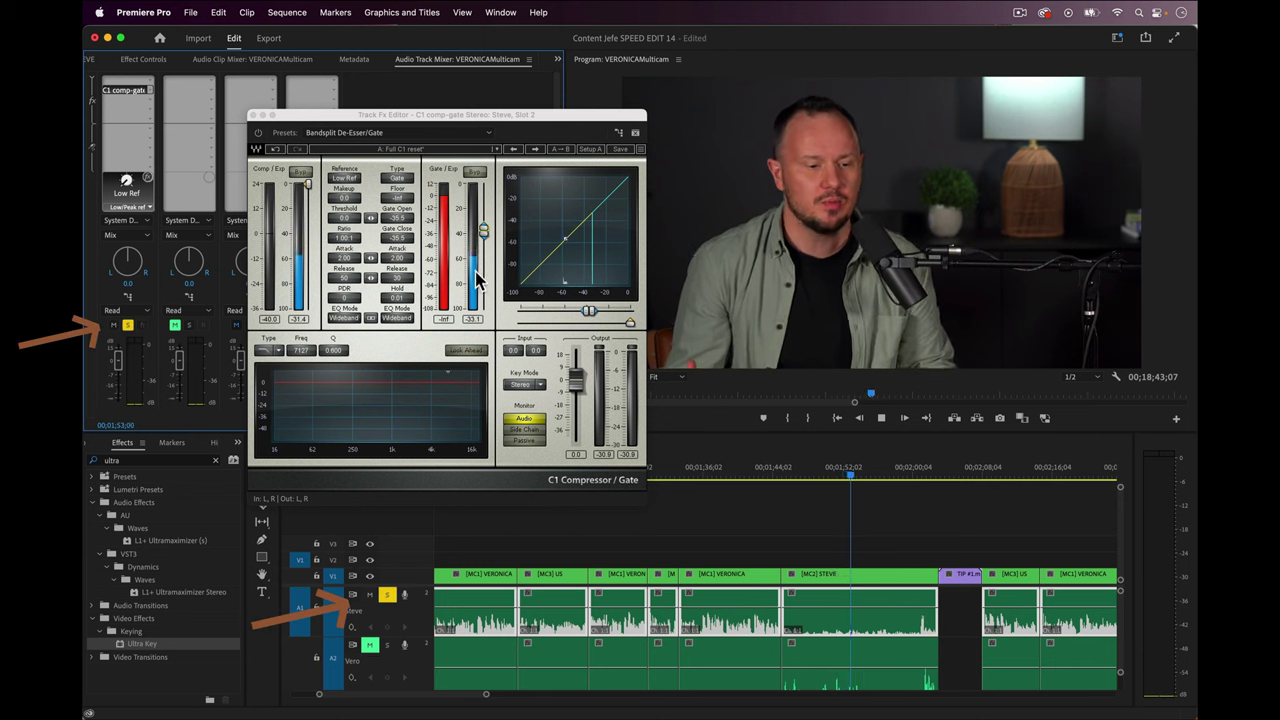
{"action": "left_click", "coordinate": [484, 231]}
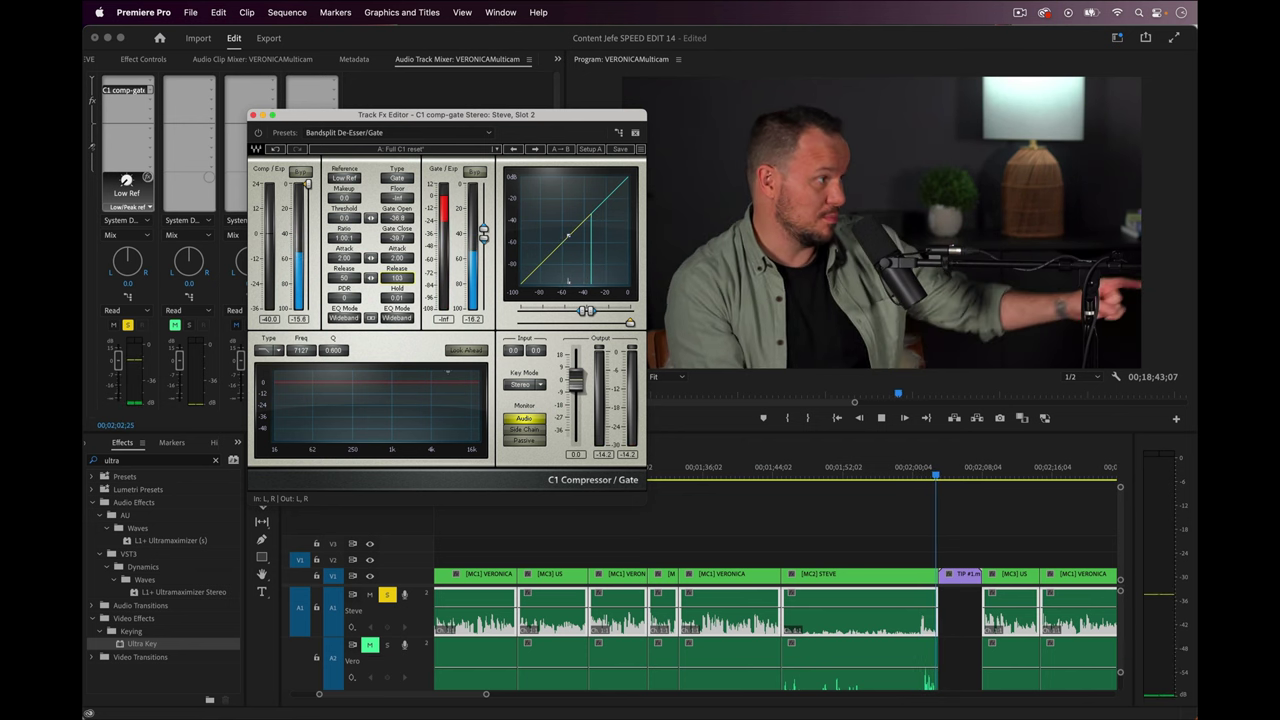
{"action": "left_click", "coordinate": [983, 470]}
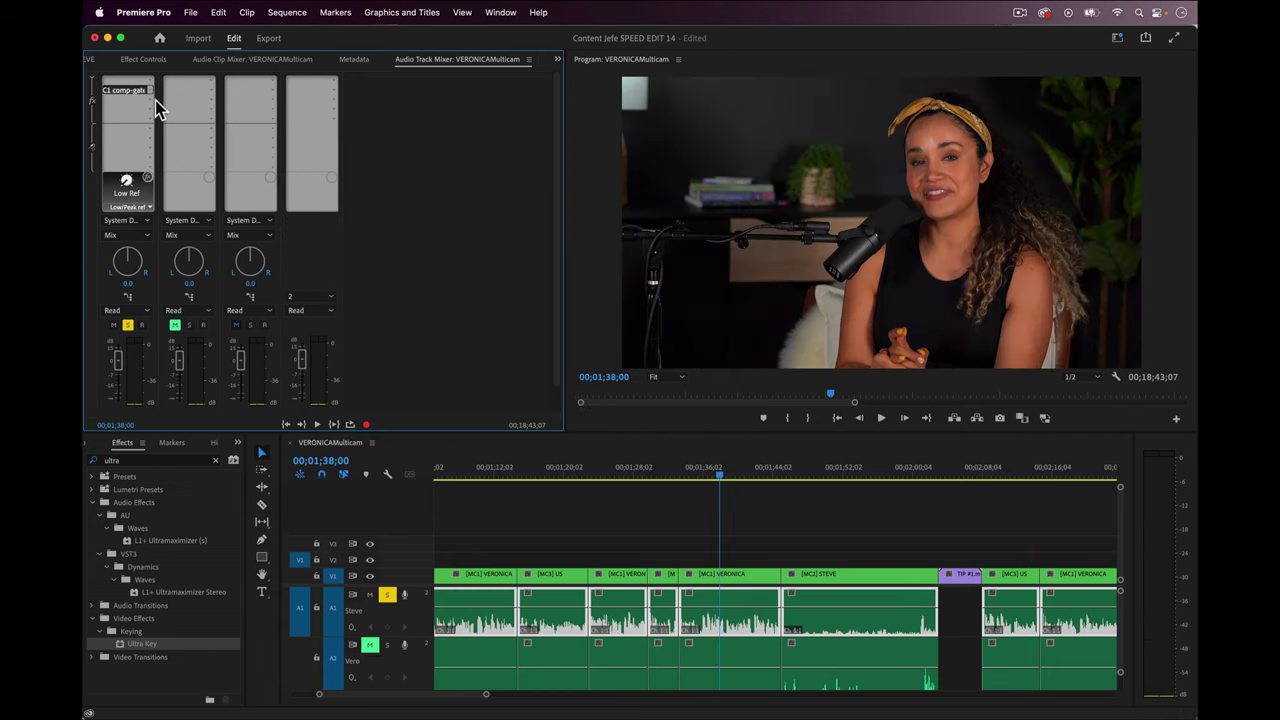
Insert the Waves CLA-76 Stereo compressor on track A1 and audition it.
{"action": "left_click", "coordinate": [156, 101]}
{"action": "mouse_move", "coordinate": [134, 287]}
{"action": "mouse_move", "coordinate": [290, 287]}
{"action": "mouse_move", "coordinate": [364, 287]}
{"action": "left_click", "coordinate": [440, 415]}
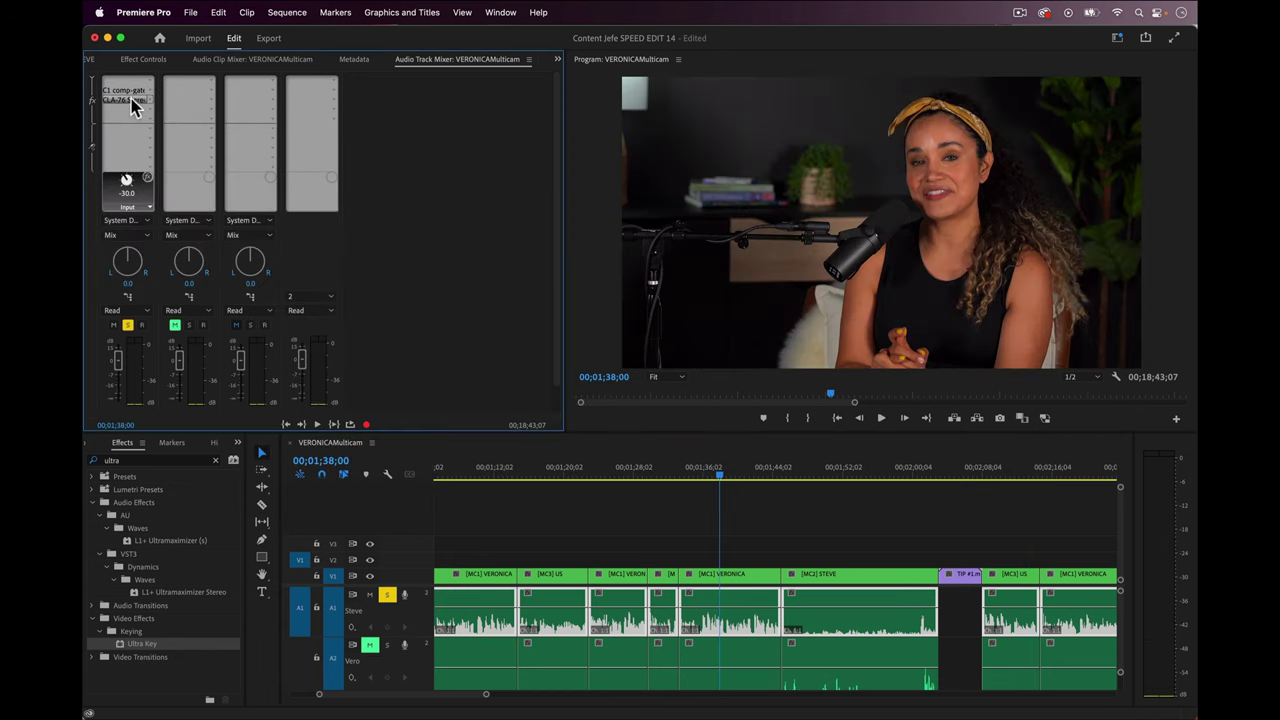
{"action": "double_click", "coordinate": [135, 100]}
{"action": "key", "text": "space"}
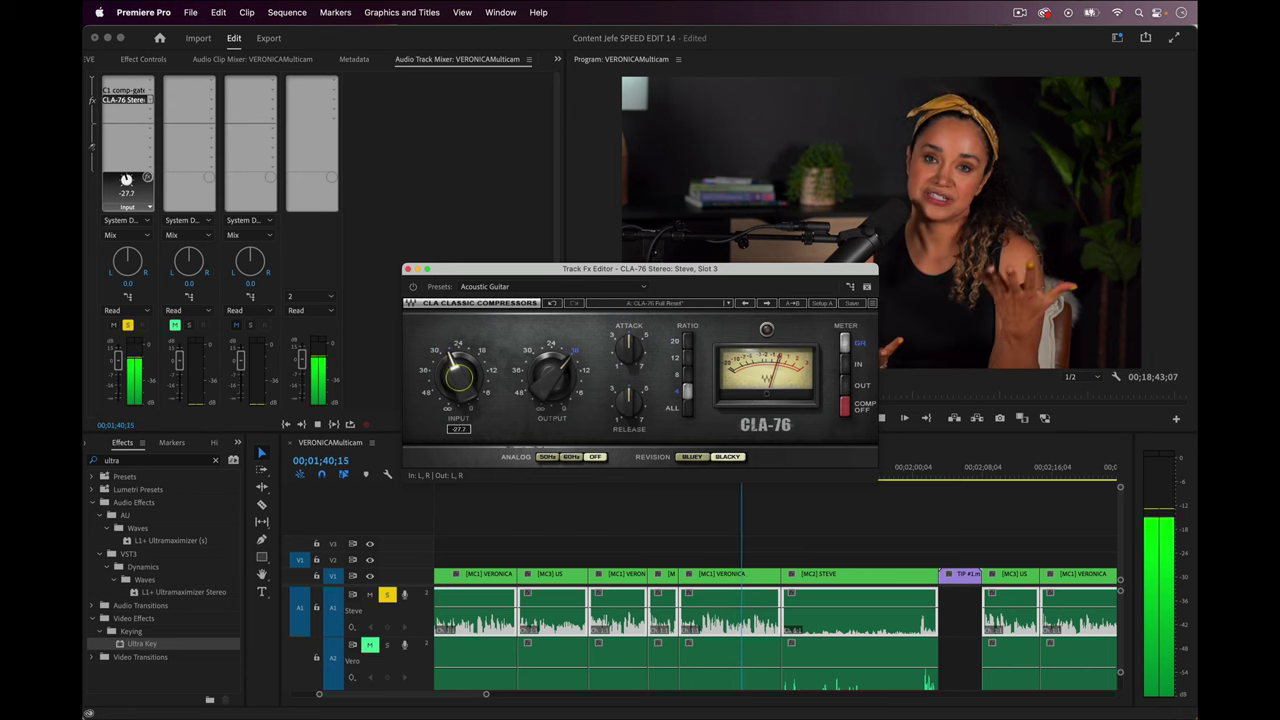
{"action": "left_click", "coordinate": [125, 133]}
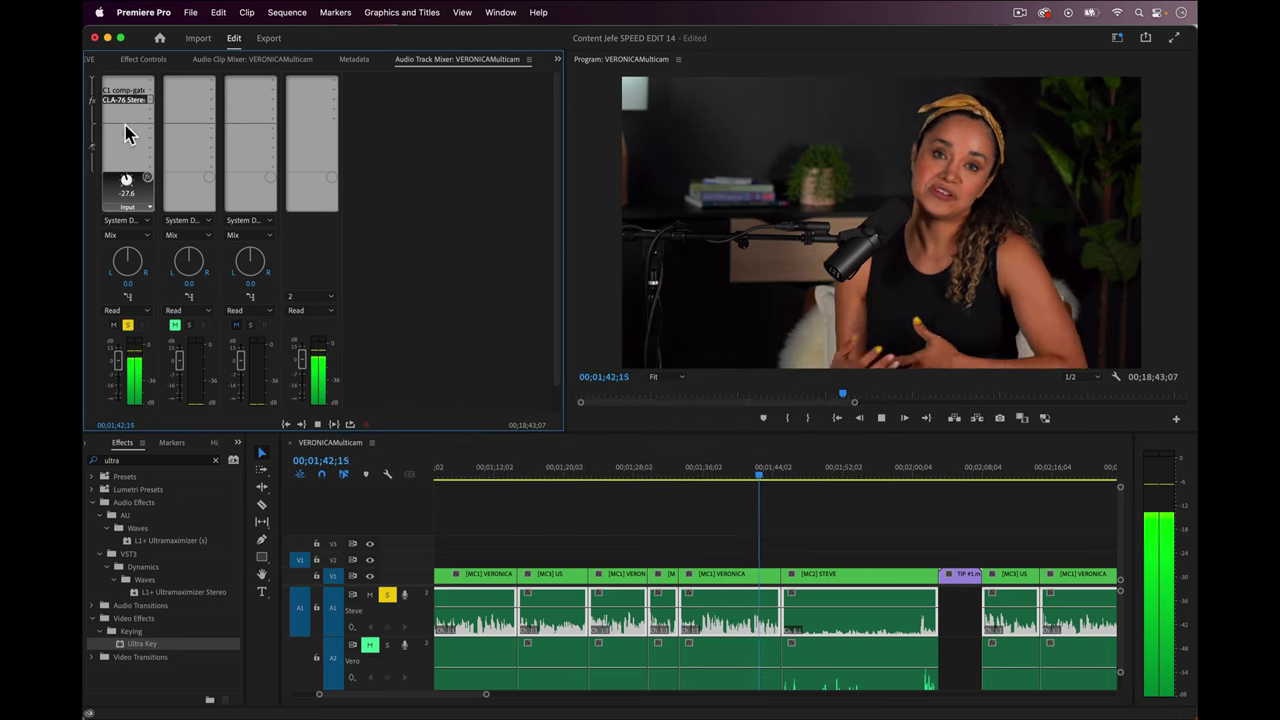
Add DeEsser Stereo after it and lower its threshold to about -30 dB.
{"action": "left_click", "coordinate": [149, 106]}
{"action": "mouse_move", "coordinate": [163, 297]}
{"action": "mouse_move", "coordinate": [298, 316]}
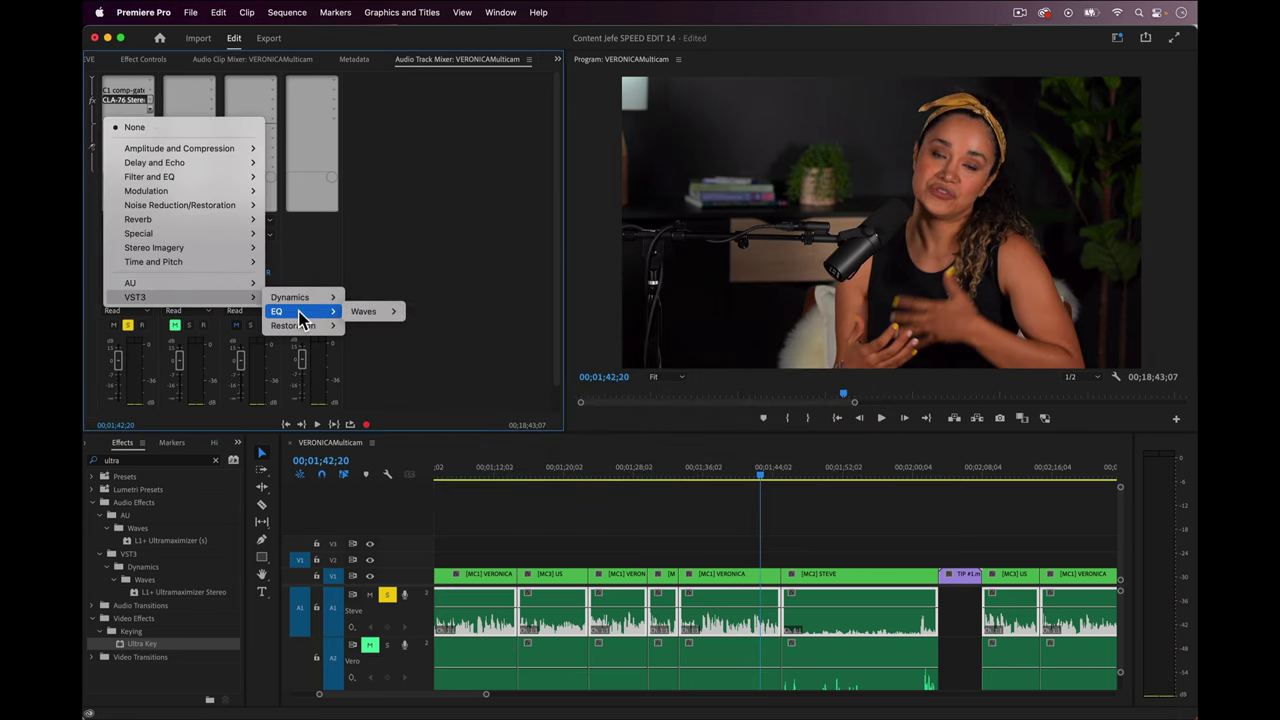
{"action": "mouse_move", "coordinate": [365, 297]}
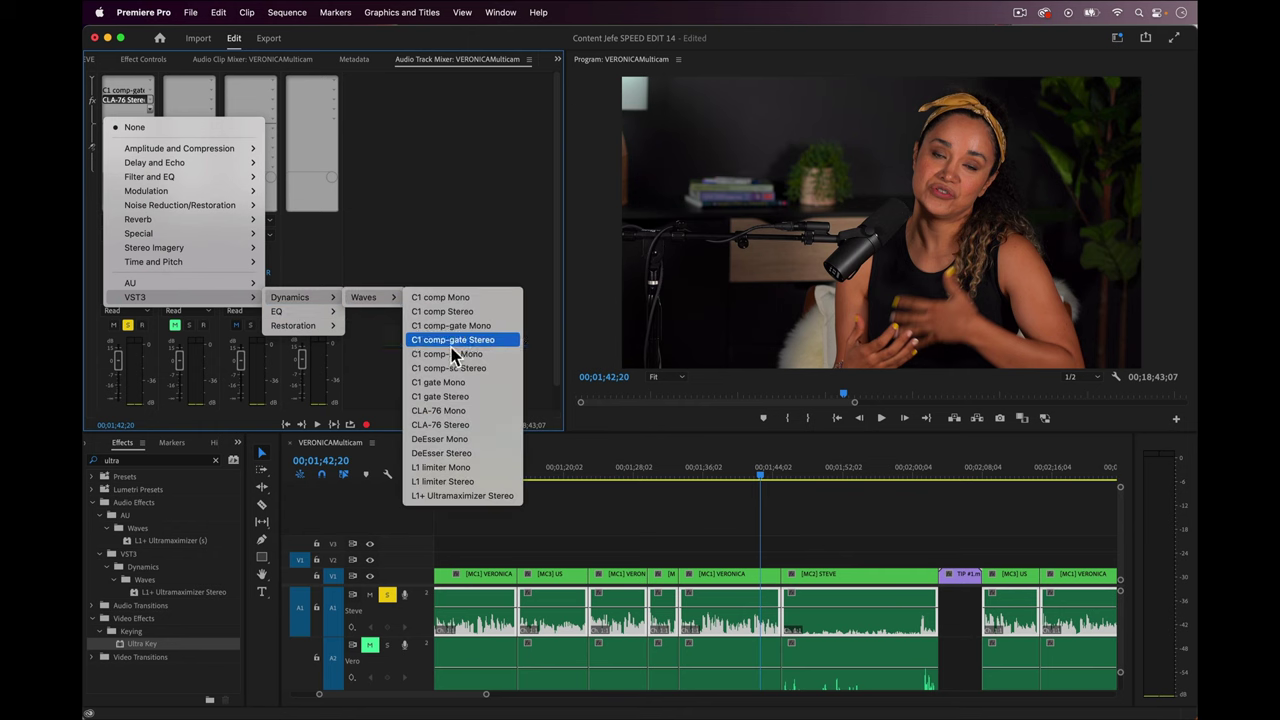
{"action": "left_click", "coordinate": [481, 453]}
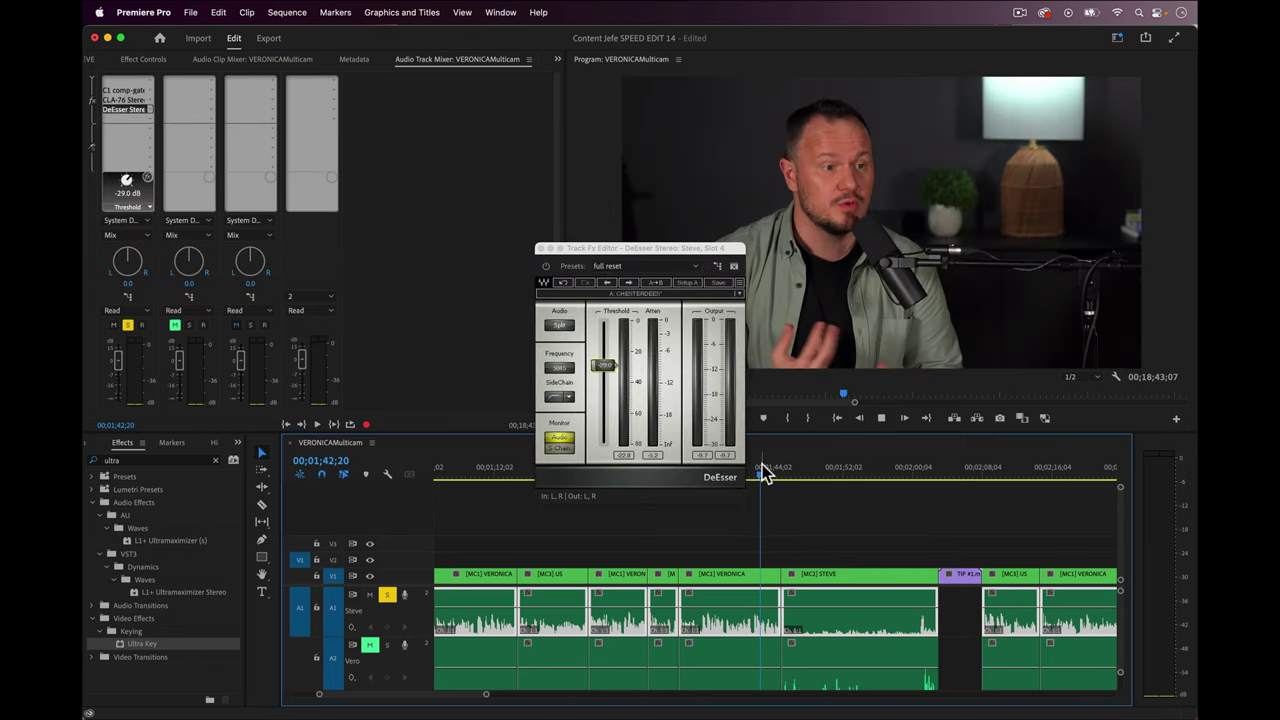
{"action": "left_click_drag", "start_coordinate": [603, 365], "coordinate": [603, 373]}
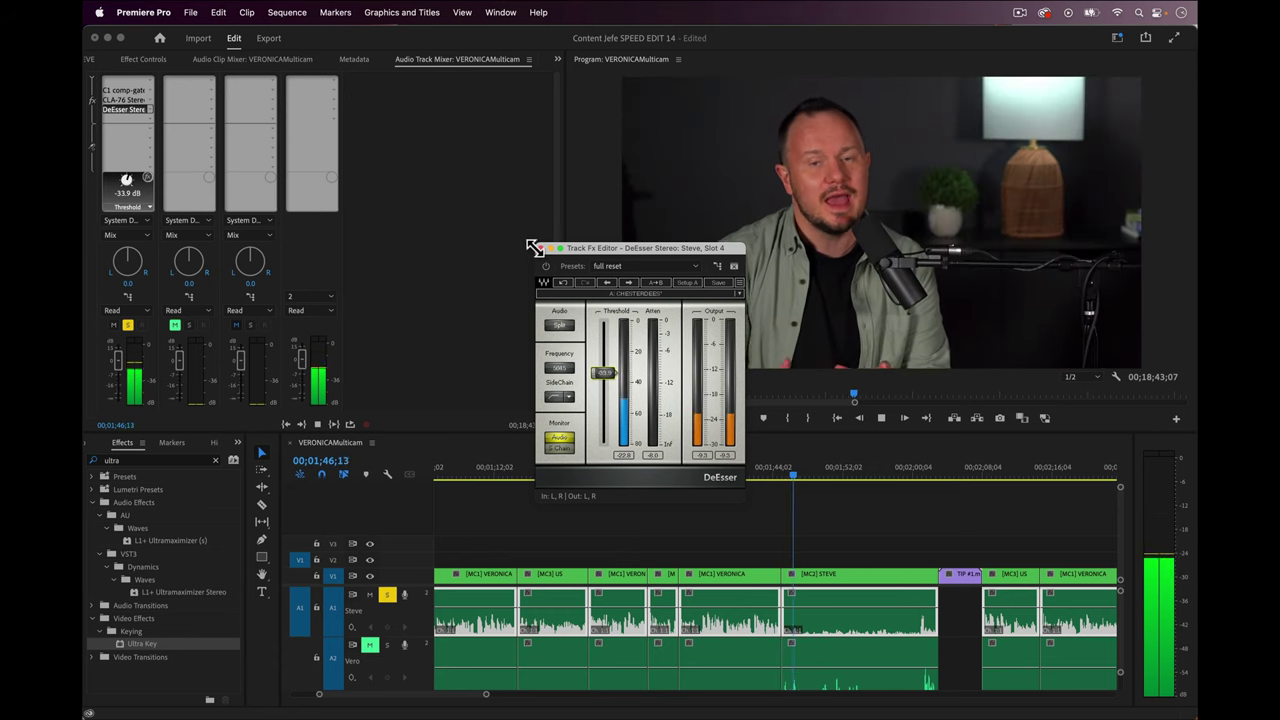
Close the de-esser and insert the Waves NS1 Stereo noise suppressor on track A1.
{"action": "left_click", "coordinate": [540, 250]}
{"action": "left_click", "coordinate": [148, 117]}
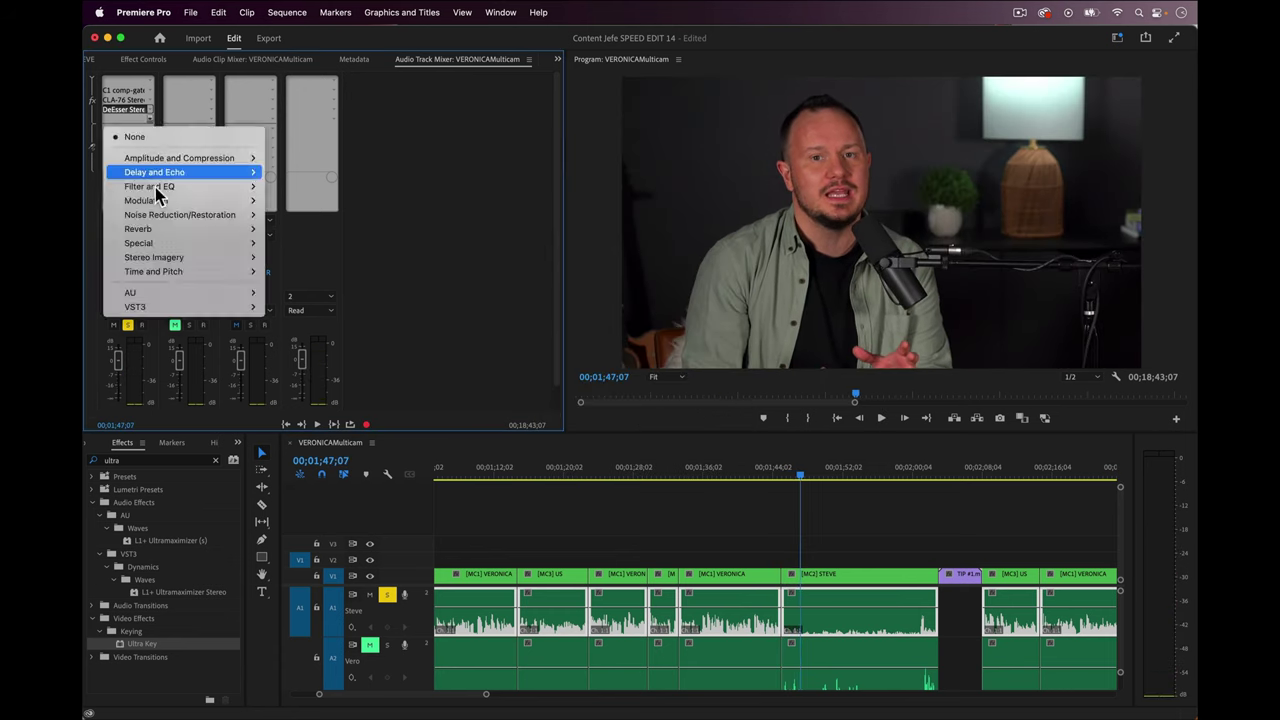
{"action": "left_click", "coordinate": [152, 100]}
{"action": "mouse_move", "coordinate": [186, 277]}
{"action": "mouse_move", "coordinate": [329, 306]}
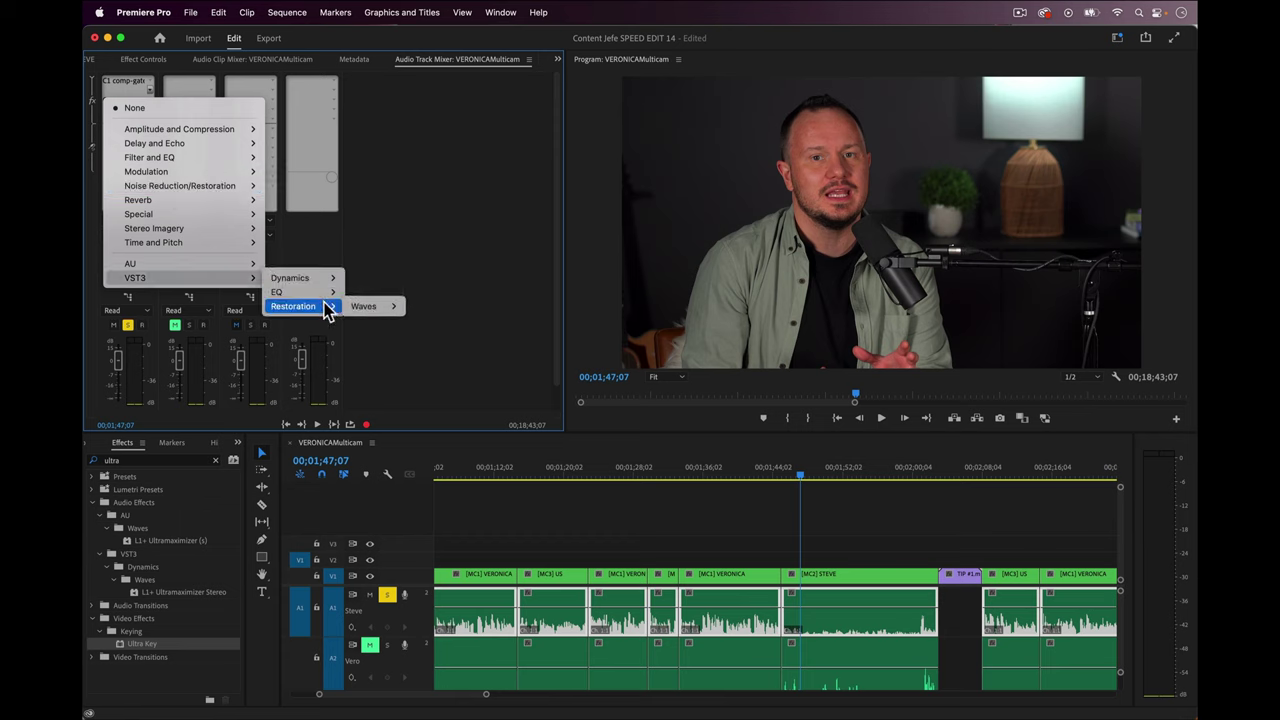
{"action": "mouse_move", "coordinate": [370, 306]}
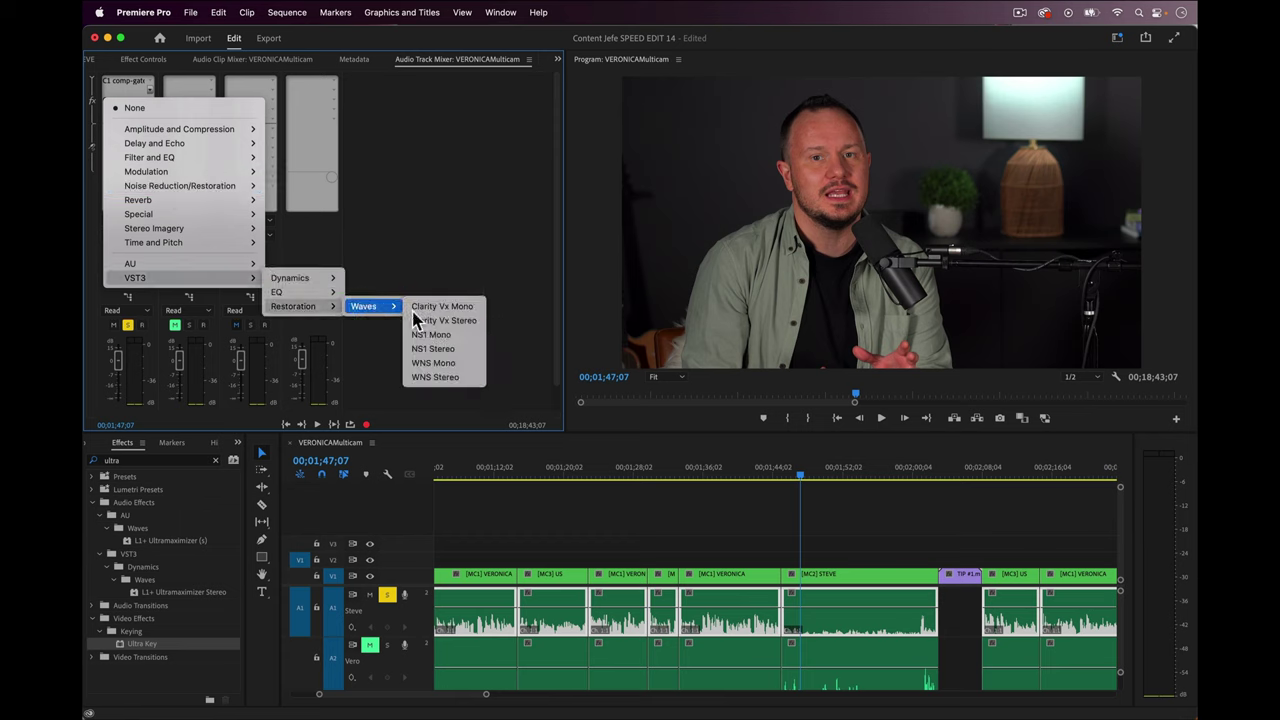
{"action": "left_click", "coordinate": [463, 348]}
Apply the NS1 Voice Podcast preset and lower suppression to about 19.7 while auditioning.
{"action": "left_click", "coordinate": [703, 212]}
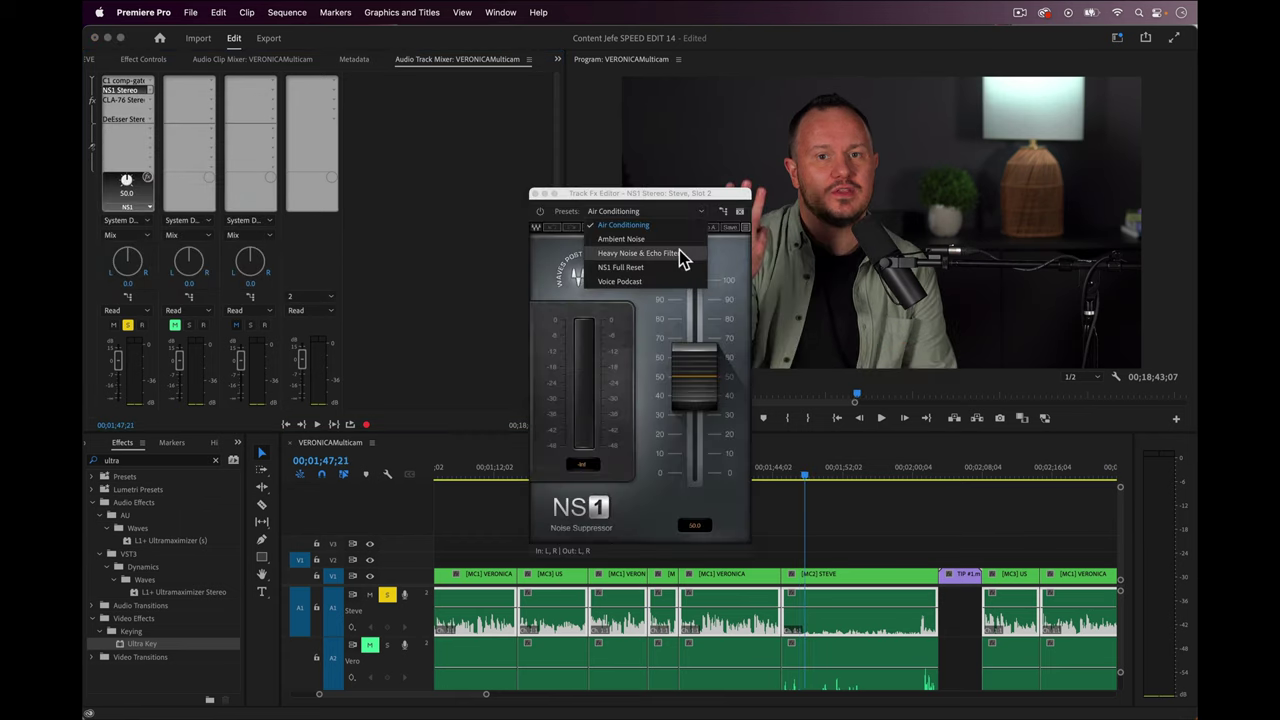
{"action": "left_click", "coordinate": [665, 281]}
{"action": "left_click_drag", "start_coordinate": [690, 442], "coordinate": [690, 462]}
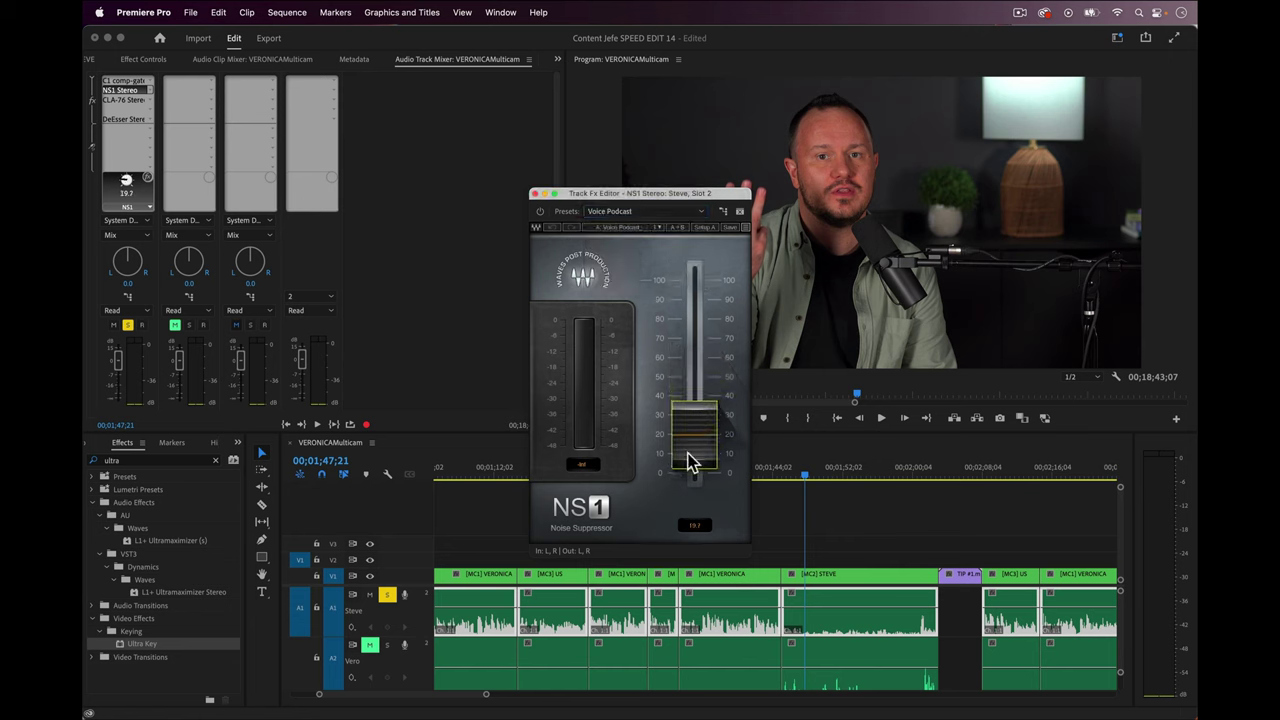
{"action": "left_click", "coordinate": [459, 483]}
{"action": "key", "text": "space"}
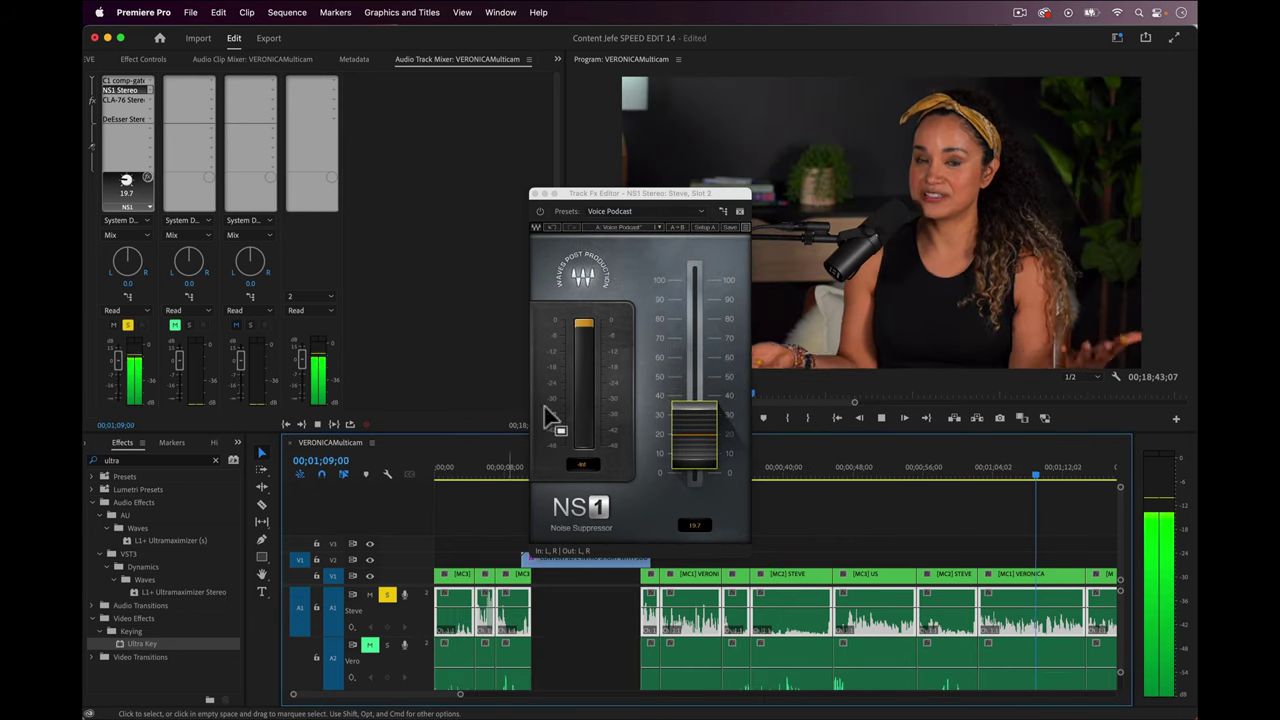
{"action": "left_click_drag", "start_coordinate": [641, 194], "coordinate": [494, 130]}
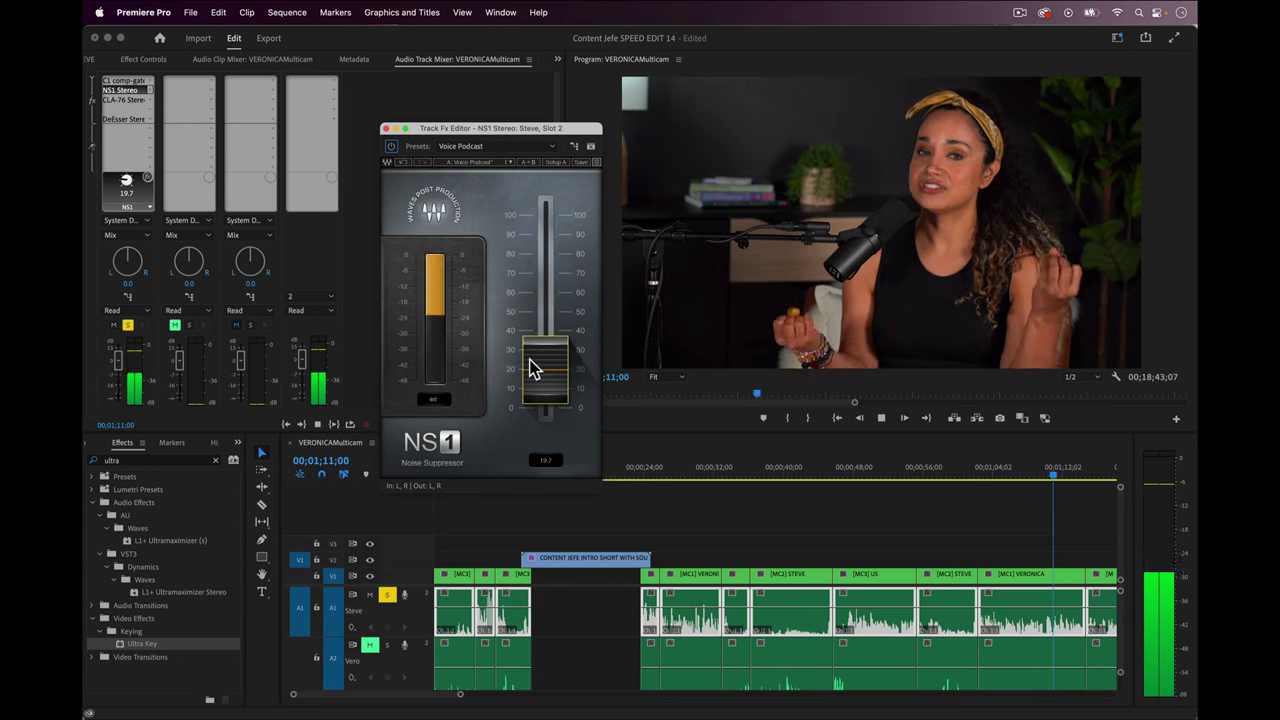
{"action": "left_click_drag", "start_coordinate": [531, 366], "coordinate": [531, 374]}
{"action": "left_click", "coordinate": [156, 113]}
{"action": "left_click", "coordinate": [150, 117]}
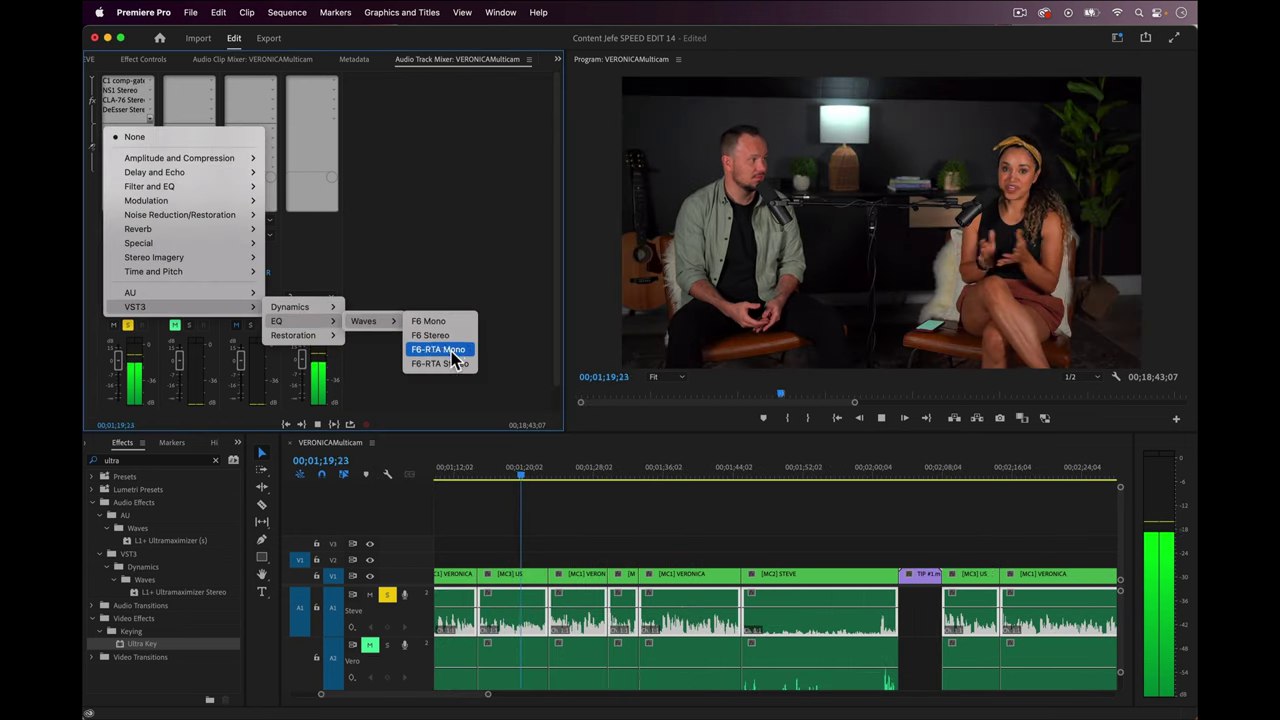
Insert F6-RTA Stereo with an 89 Hz high-pass, boost band 2 near 189 Hz and dip the low-mids.
{"action": "left_click", "coordinate": [448, 364]}
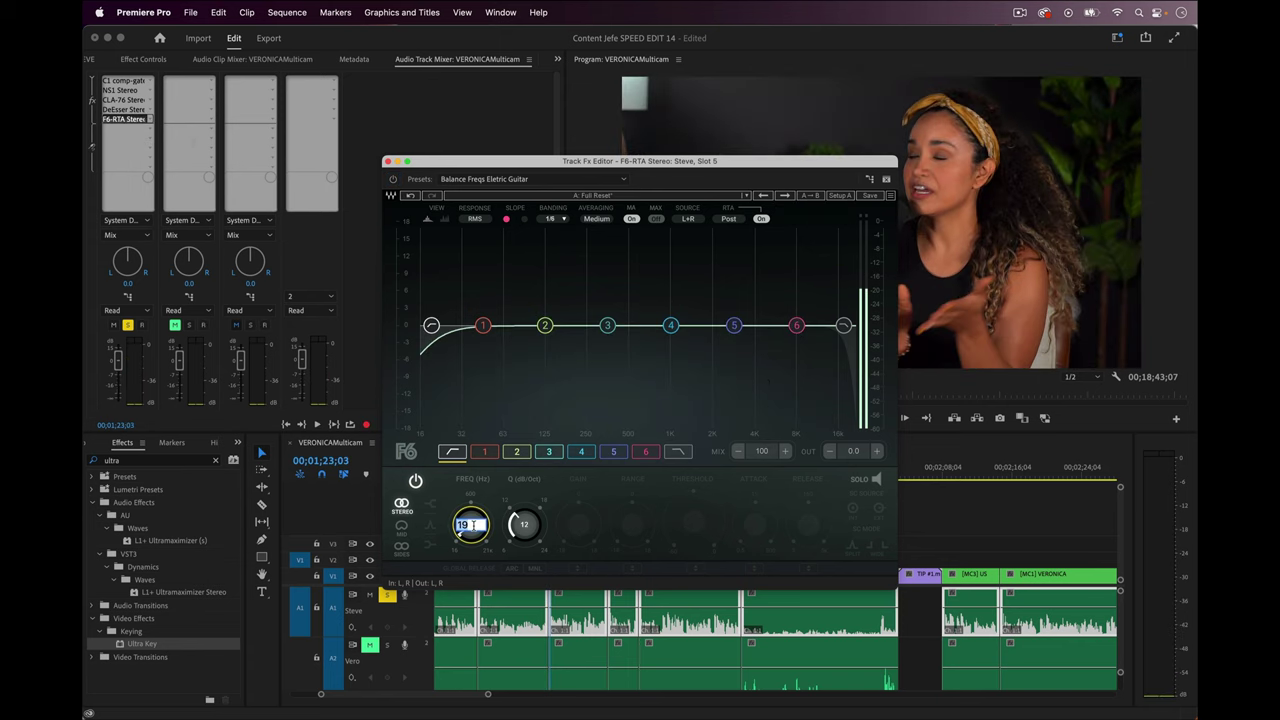
{"action": "type", "text": "89"}
{"action": "key", "text": "Return"}
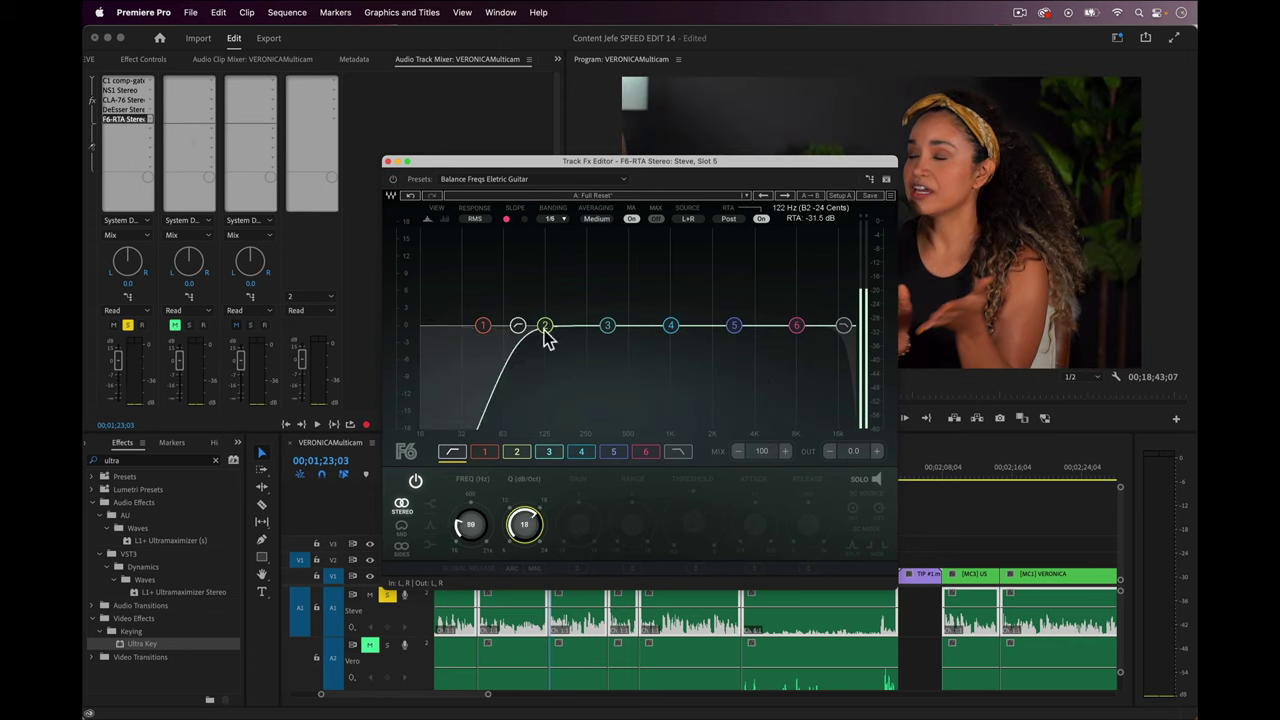
{"action": "key", "text": "space"}
{"action": "left_click_drag", "start_coordinate": [547, 338], "coordinate": [740, 318]}
{"action": "left_click", "coordinate": [627, 343]}
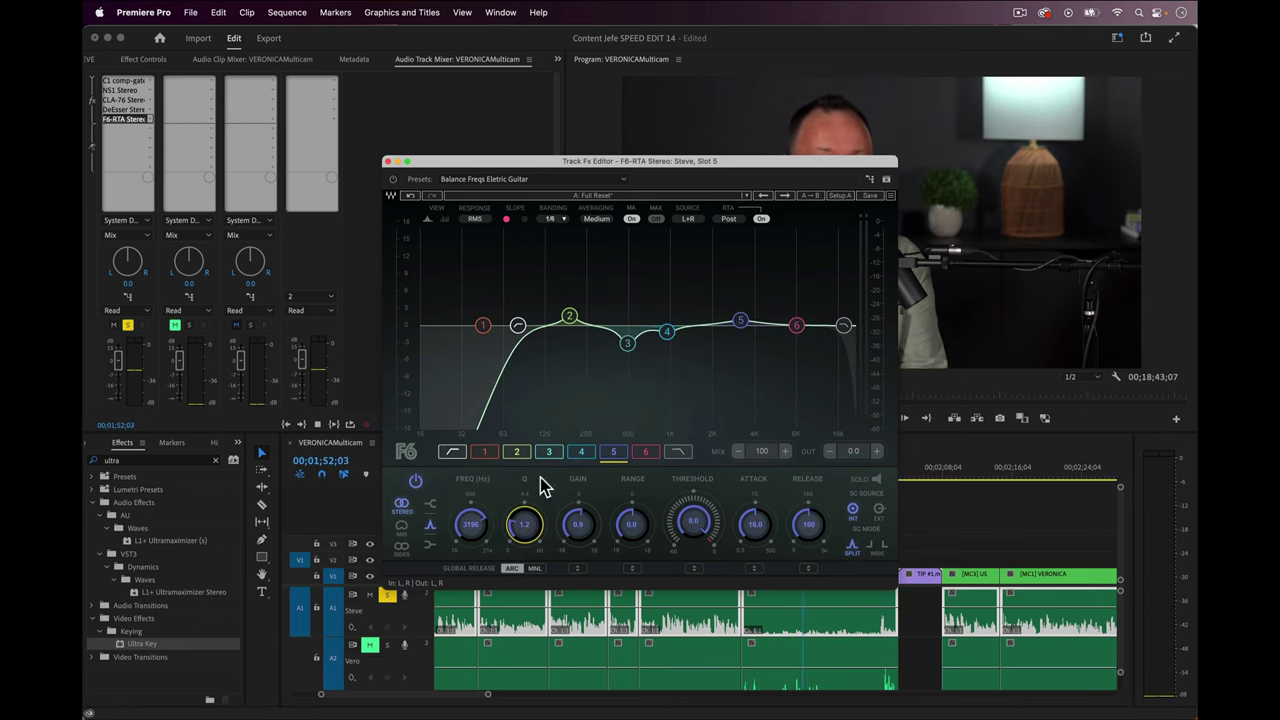
{"action": "left_click", "coordinate": [130, 81]}
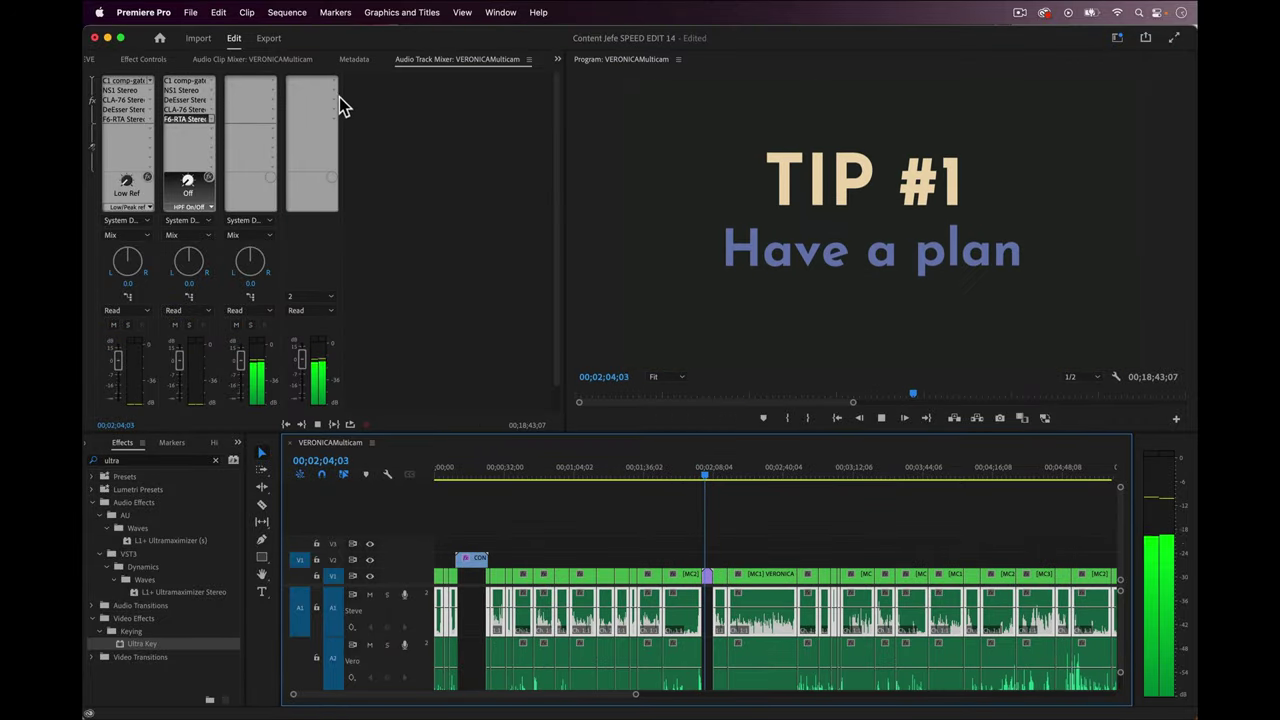
Insert L1 Ultramaximizer Stereo on the master track and lower its threshold to -5.2 dB.
{"action": "left_click", "coordinate": [332, 90]}
{"action": "mouse_move", "coordinate": [341, 280]}
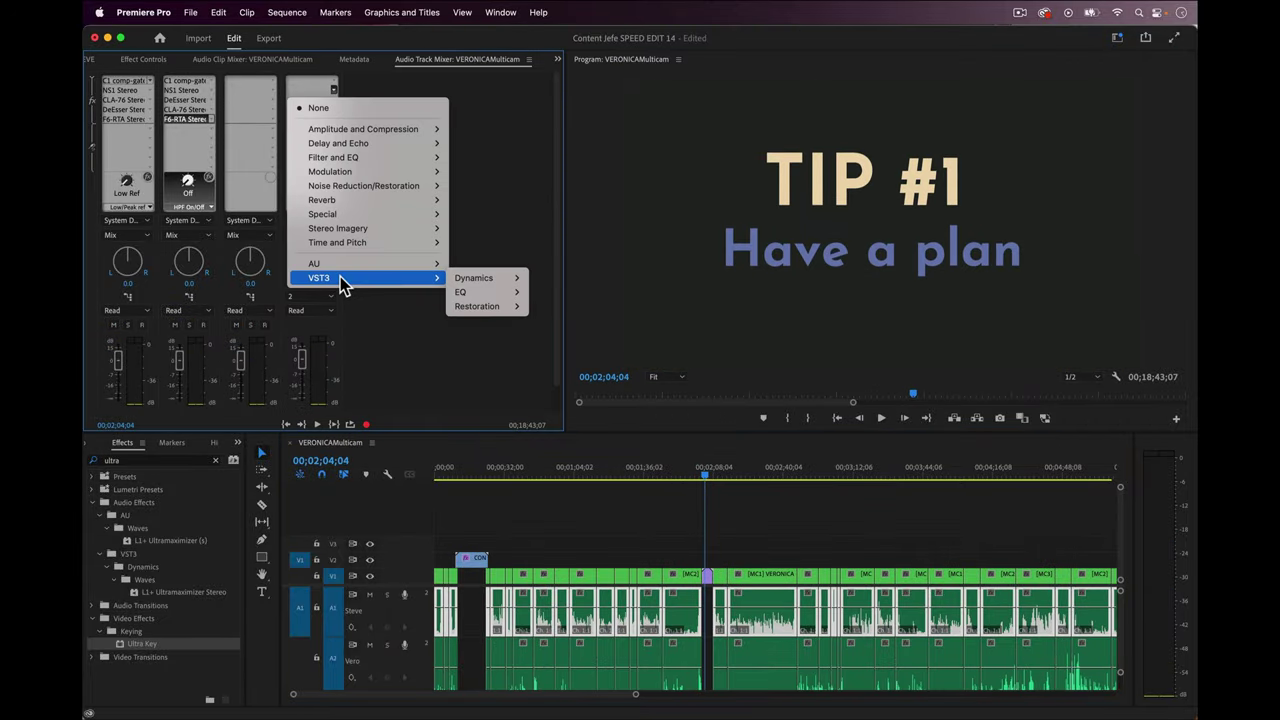
{"action": "mouse_move", "coordinate": [479, 284]}
{"action": "mouse_move", "coordinate": [585, 284]}
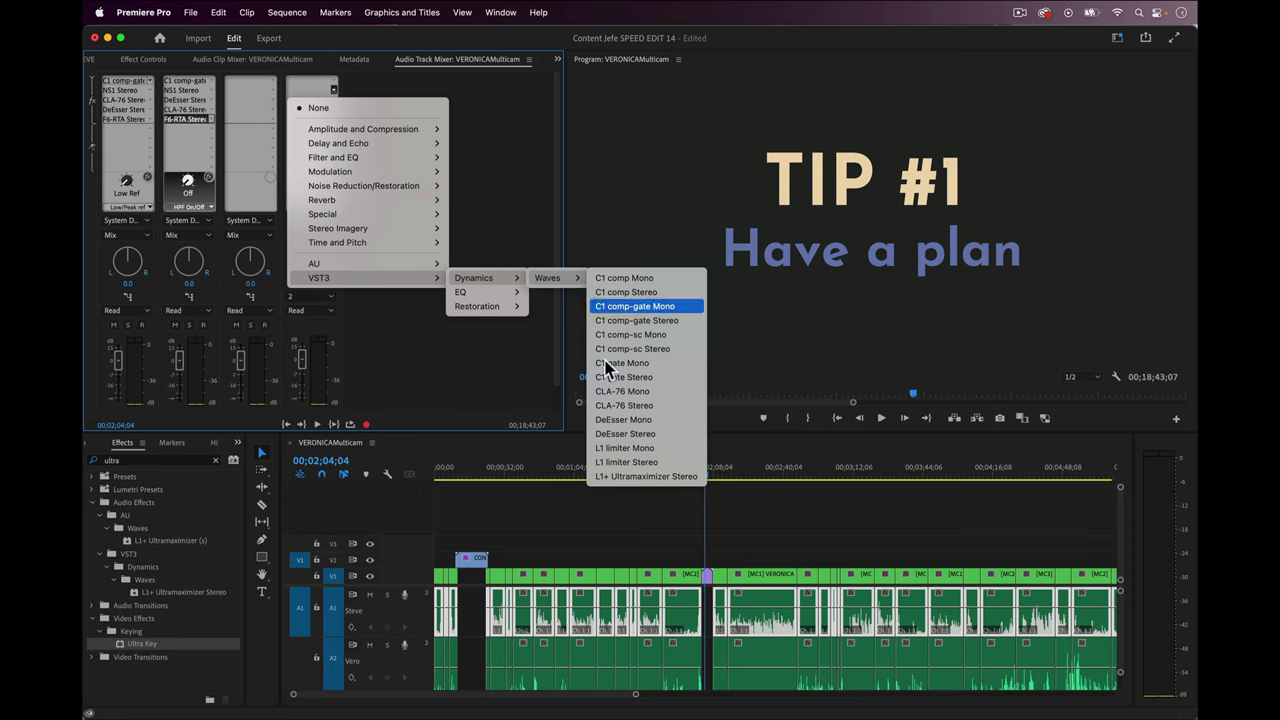
{"action": "left_click", "coordinate": [641, 478]}
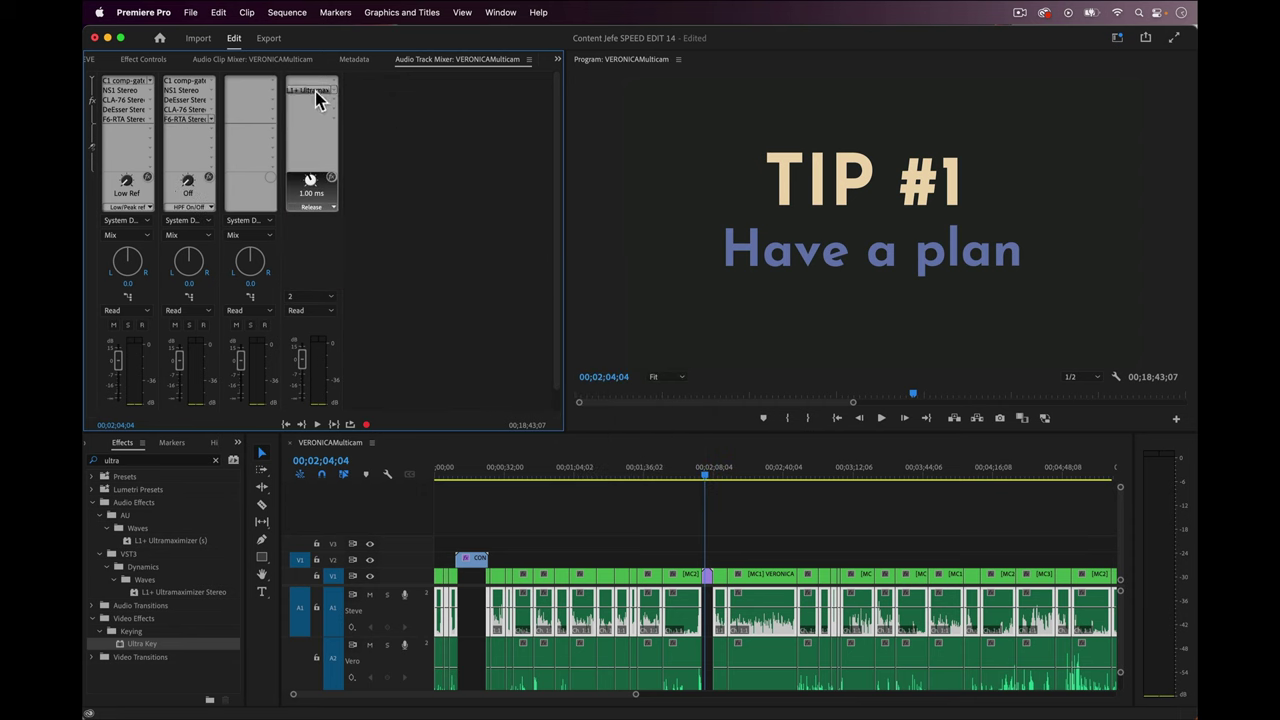
{"action": "double_click", "coordinate": [315, 91]}
{"action": "key", "text": "space"}
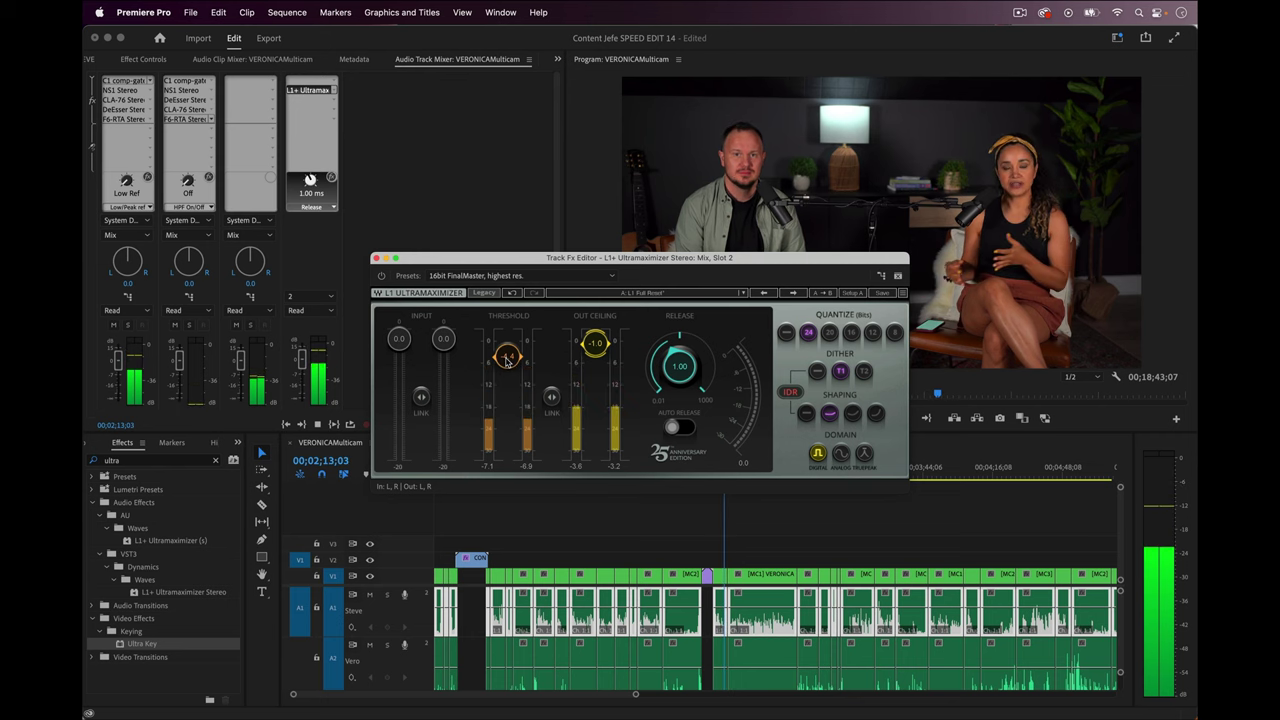
{"action": "left_click_drag", "start_coordinate": [507, 361], "coordinate": [507, 368]}
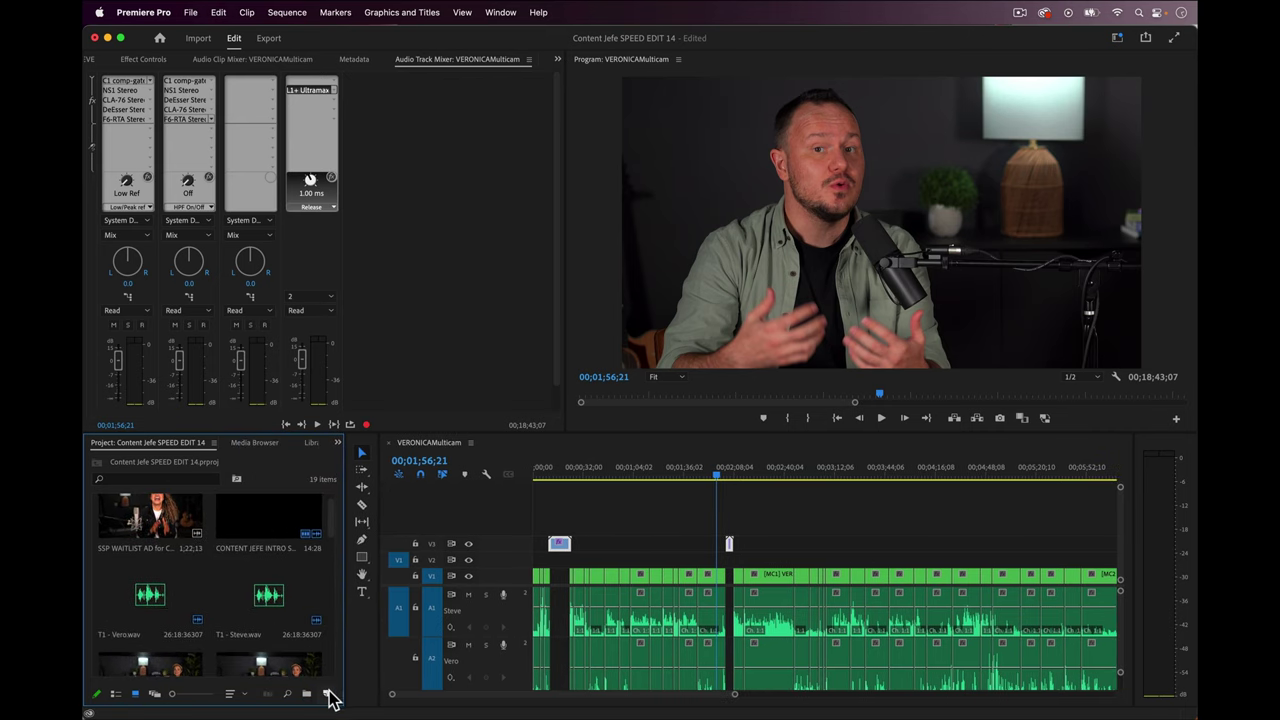
Create a new adjustment layer, place it on V2 and stretch it to the sequence end.
{"action": "left_click", "coordinate": [327, 692]}
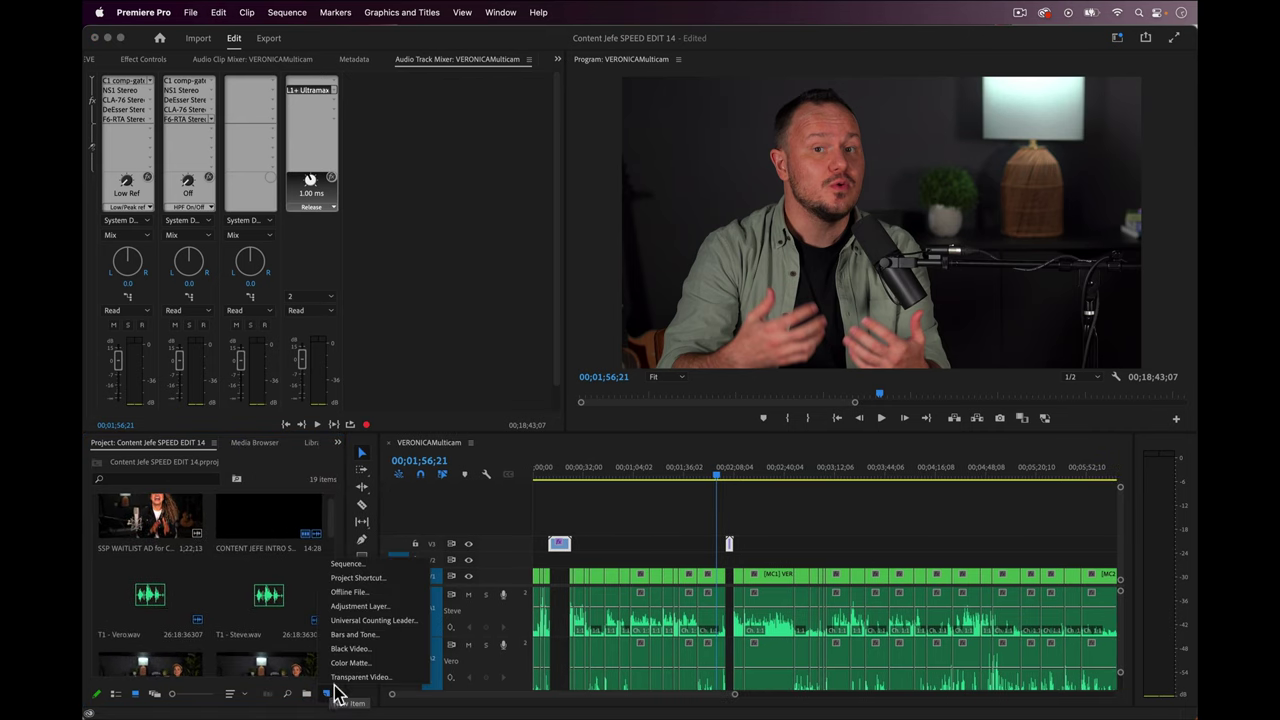
{"action": "left_click", "coordinate": [360, 606]}
{"action": "left_click", "coordinate": [716, 427]}
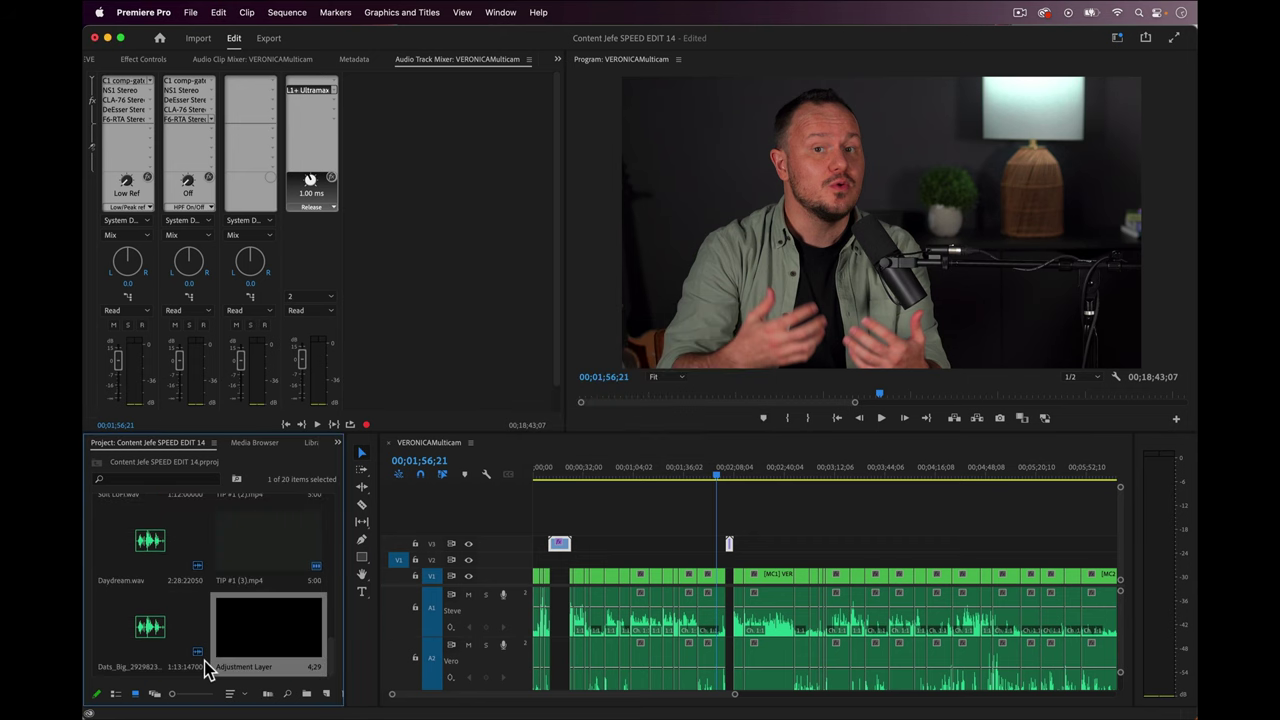
{"action": "left_click_drag", "start_coordinate": [305, 632], "coordinate": [871, 545]}
{"action": "key", "text": "backslash"}
{"action": "left_click_drag", "start_coordinate": [545, 558], "coordinate": [971, 553]}
{"action": "scroll", "coordinate": [971, 480], "scroll_direction": "down", "scroll_amount": 2}
{"action": "left_click", "coordinate": [860, 468]}
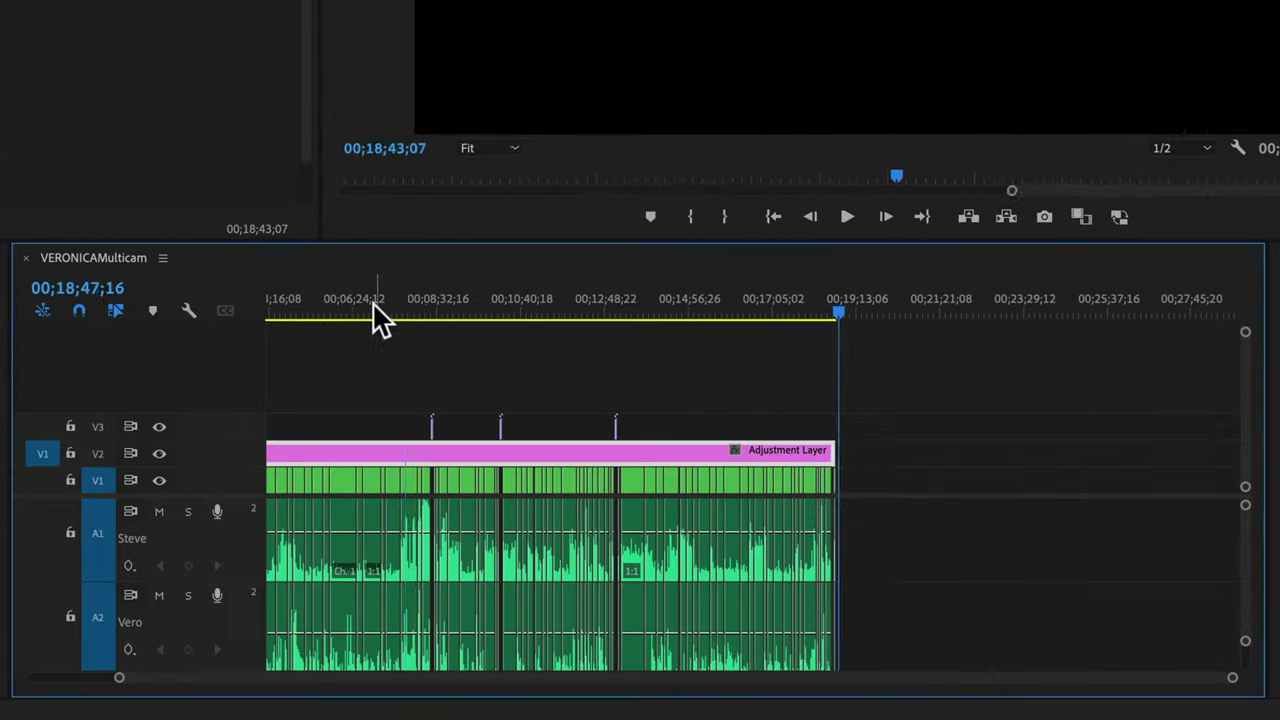
{"action": "mouse_move", "coordinate": [372, 301]}
{"action": "left_mouse_down"}
{"action": "mouse_move", "coordinate": [410, 298]}
{"action": "mouse_move", "coordinate": [333, 297]}
{"action": "mouse_move", "coordinate": [375, 300]}
{"action": "left_mouse_up"}
{"action": "key", "text": "minus"}
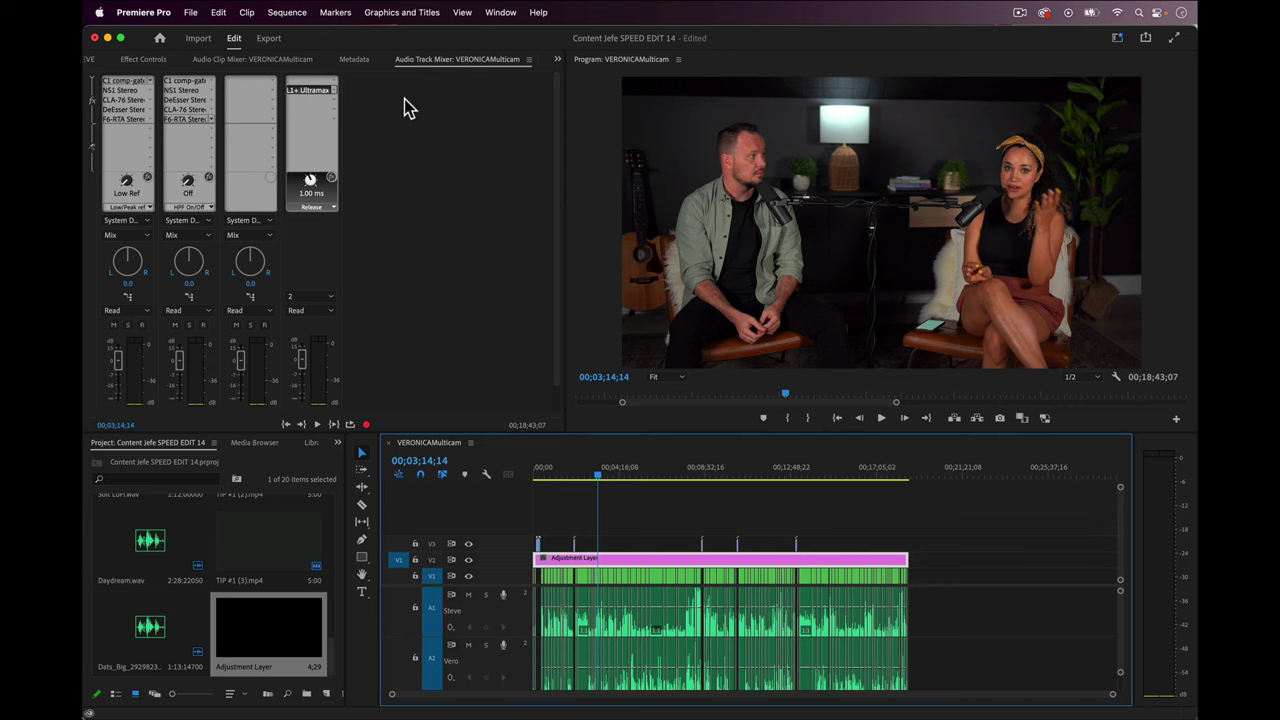
Show the Lumetri Color panel with Basic Correction expanded and enlarge the program monitor.
{"action": "left_click", "coordinate": [501, 12]}
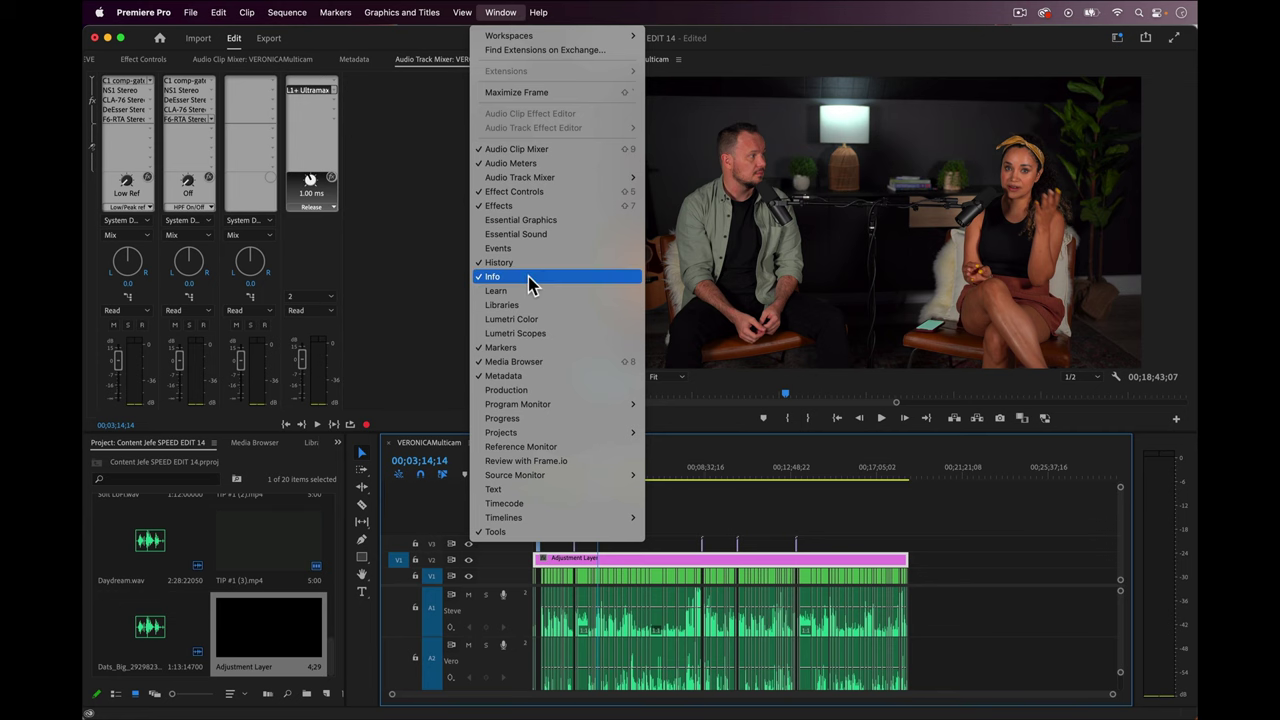
{"action": "left_click", "coordinate": [515, 319]}
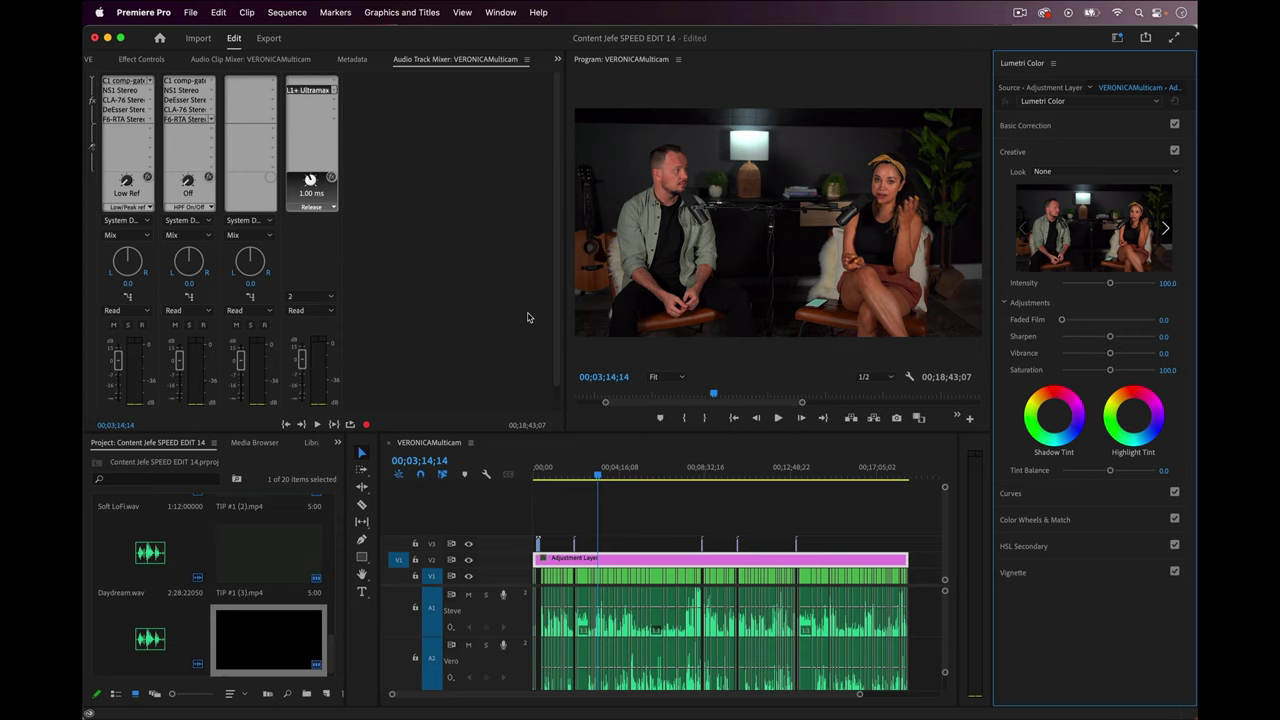
{"action": "left_click", "coordinate": [1081, 120]}
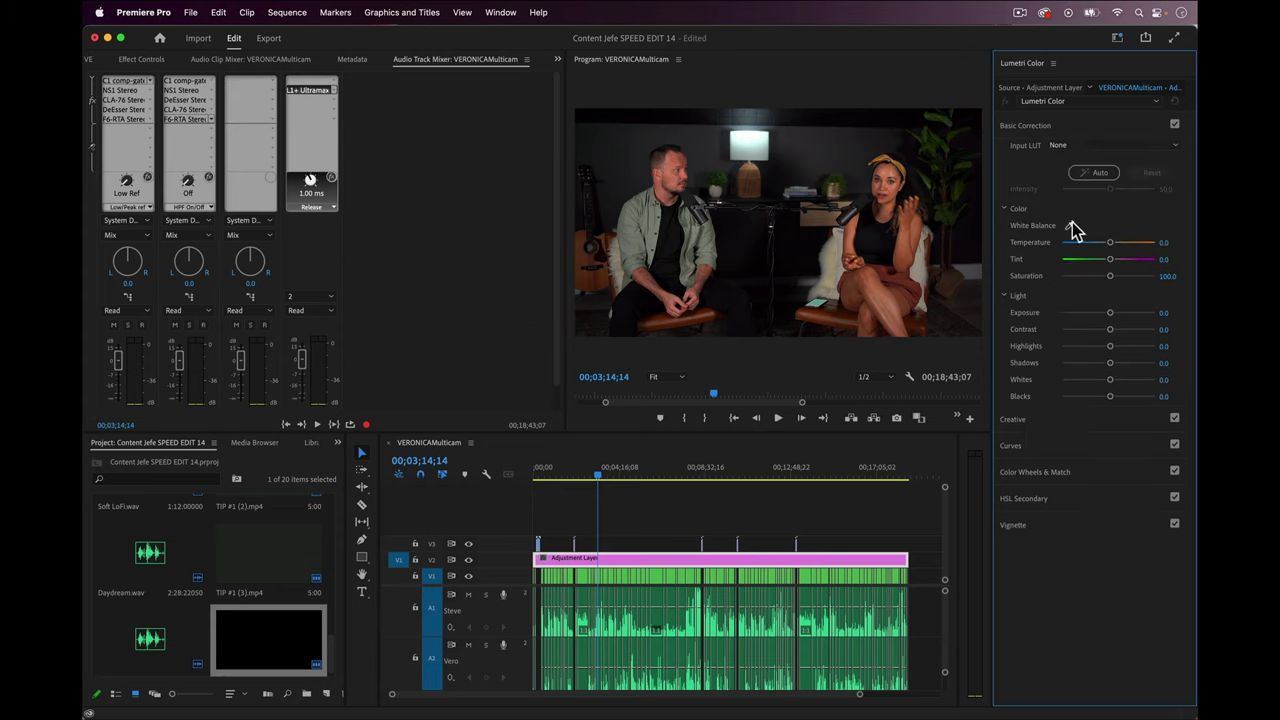
{"action": "left_click_drag", "start_coordinate": [792, 432], "coordinate": [791, 479]}
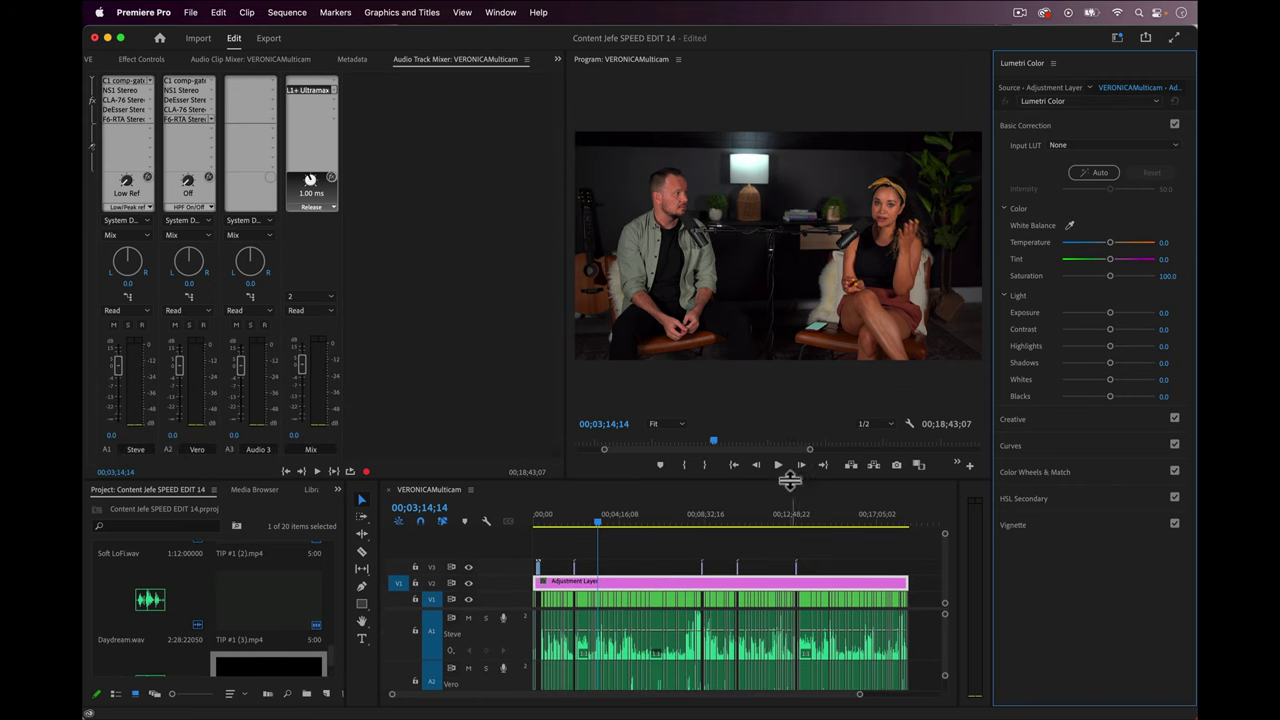
{"action": "left_click_drag", "start_coordinate": [566, 311], "coordinate": [363, 321]}
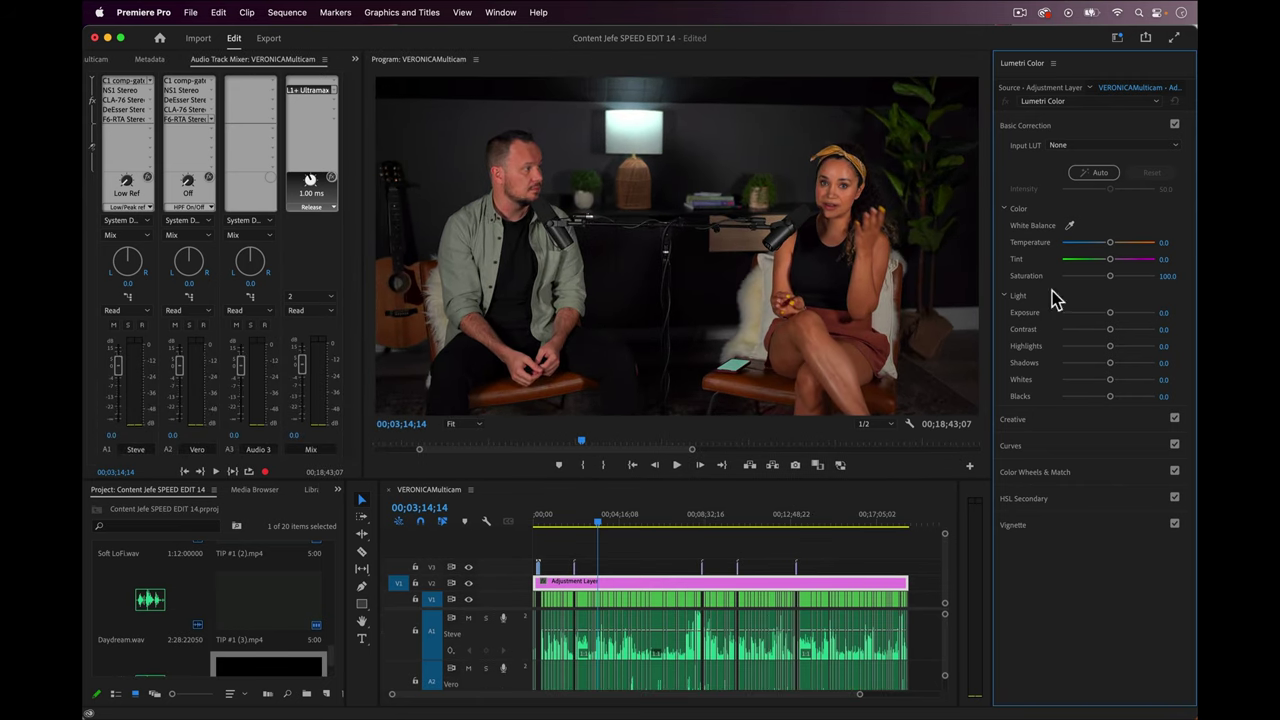
Grade with temperature -28.3, exposure 0.2, vibrance 5 and a -0.4 vignette.
{"action": "mouse_move", "coordinate": [1127, 240]}
{"action": "left_mouse_down"}
{"action": "mouse_move", "coordinate": [1098, 242]}
{"action": "mouse_move", "coordinate": [1112, 259]}
{"action": "left_mouse_up"}
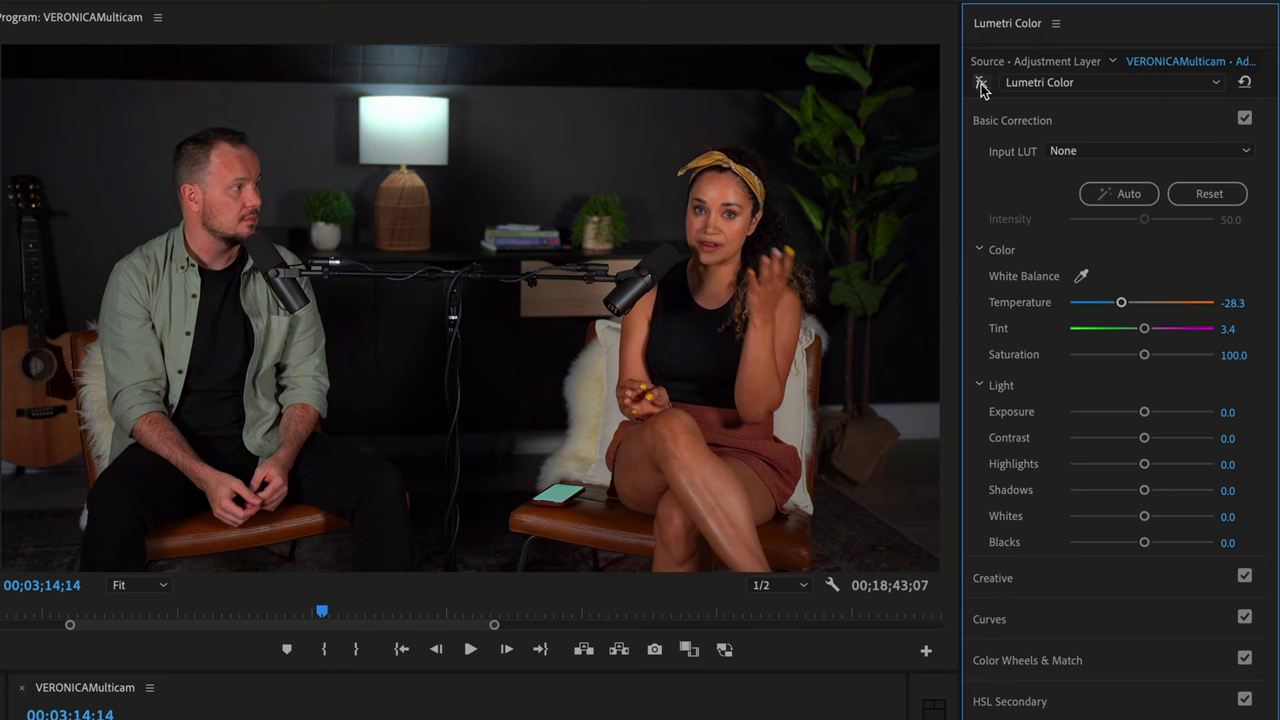
{"action": "left_click_drag", "start_coordinate": [1144, 411], "coordinate": [1147, 418]}
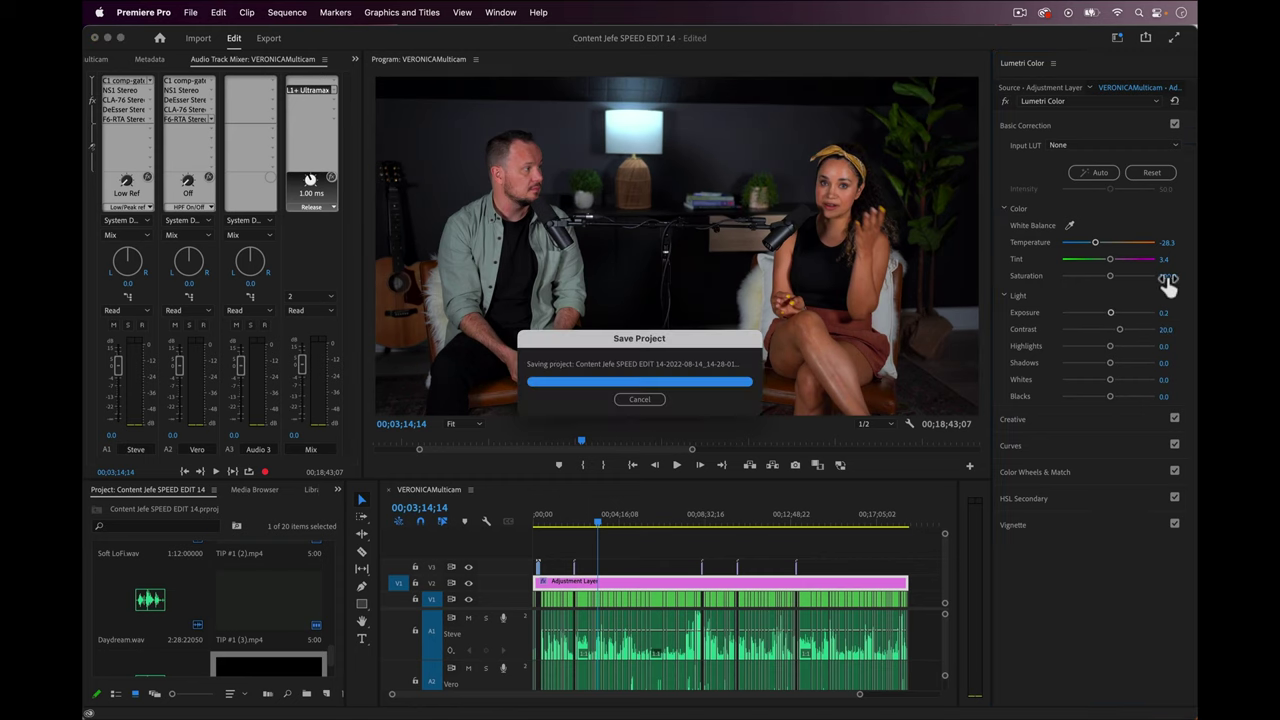
{"action": "left_click", "coordinate": [1066, 445]}
{"action": "left_click", "coordinate": [1061, 151]}
{"action": "left_click", "coordinate": [1170, 352]}
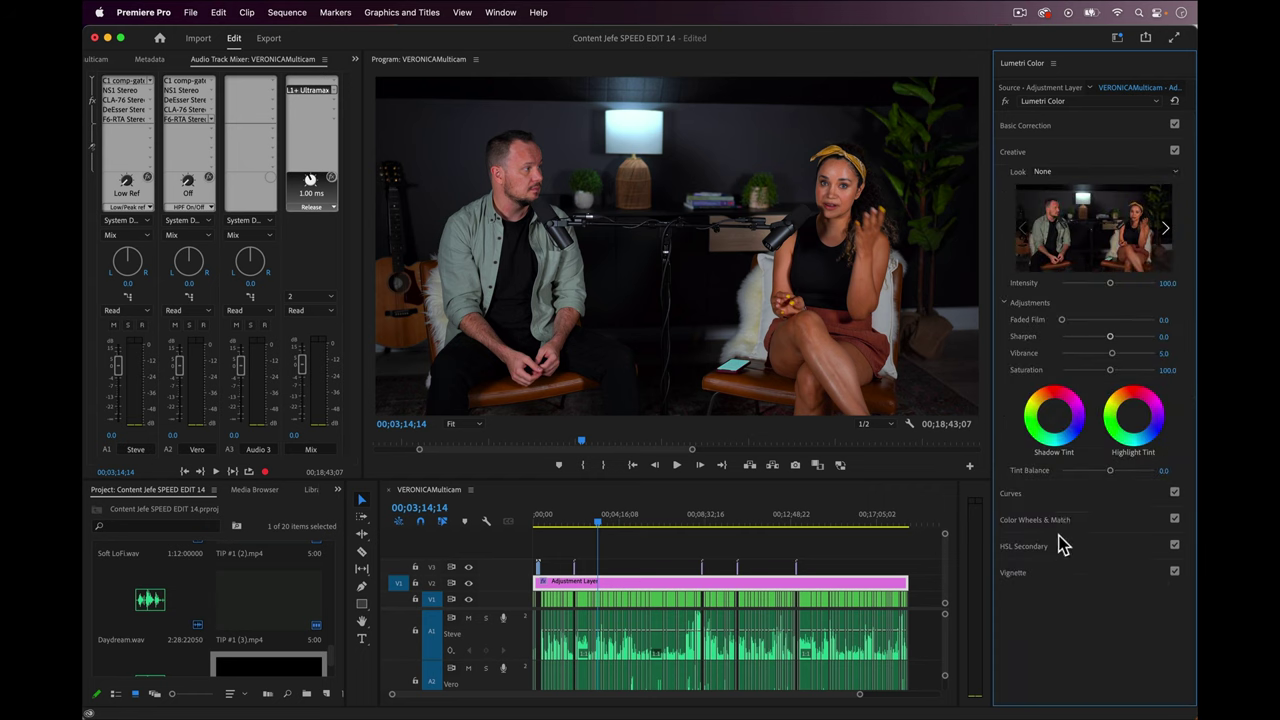
{"action": "left_click", "coordinate": [1058, 572]}
{"action": "left_click_drag", "start_coordinate": [1108, 278], "coordinate": [1117, 296]}
{"action": "key", "text": "minus"}
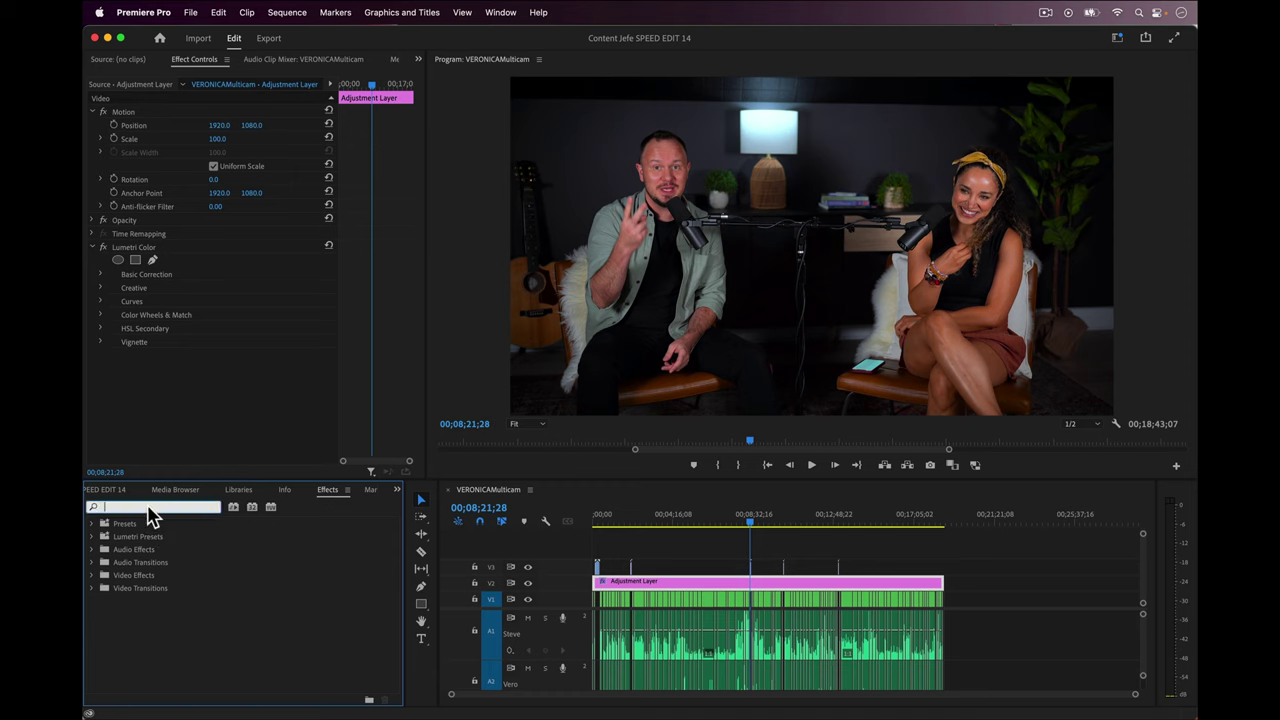
Apply Beauty Box to the adjustment layer and sample the dark skin colour.
{"action": "type", "text": "bea"}
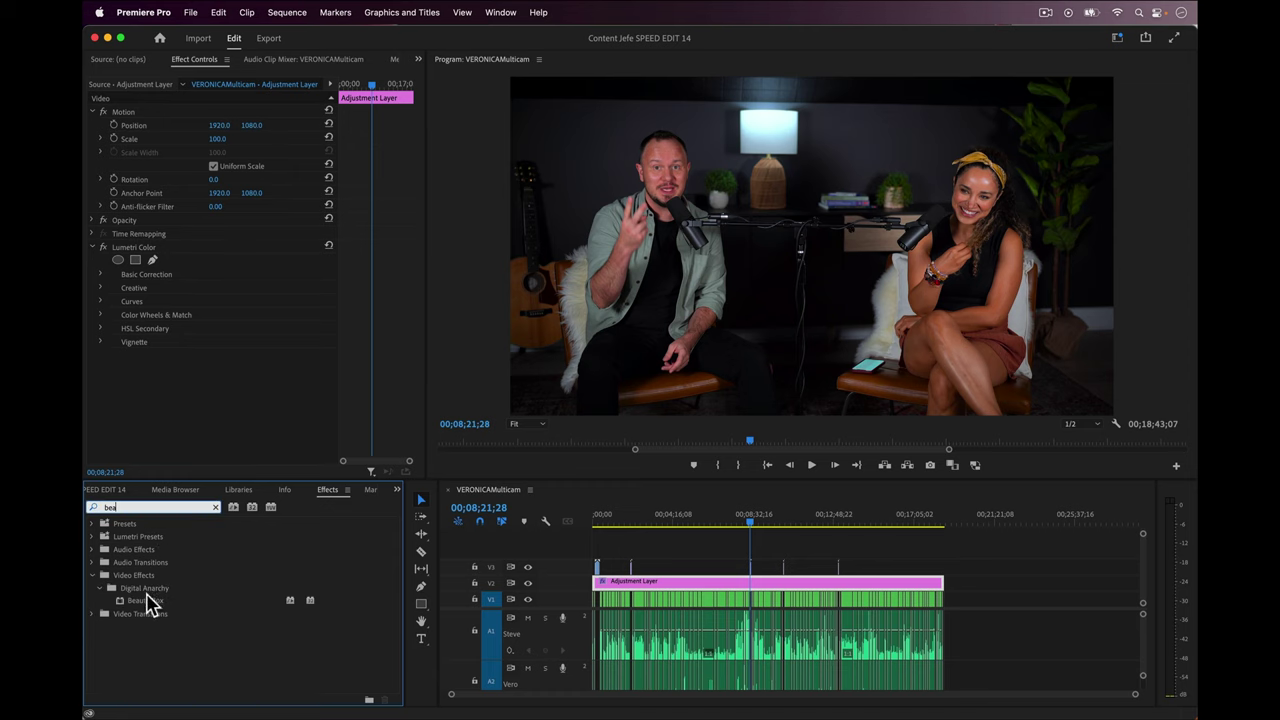
{"action": "left_click_drag", "start_coordinate": [150, 603], "coordinate": [698, 582]}
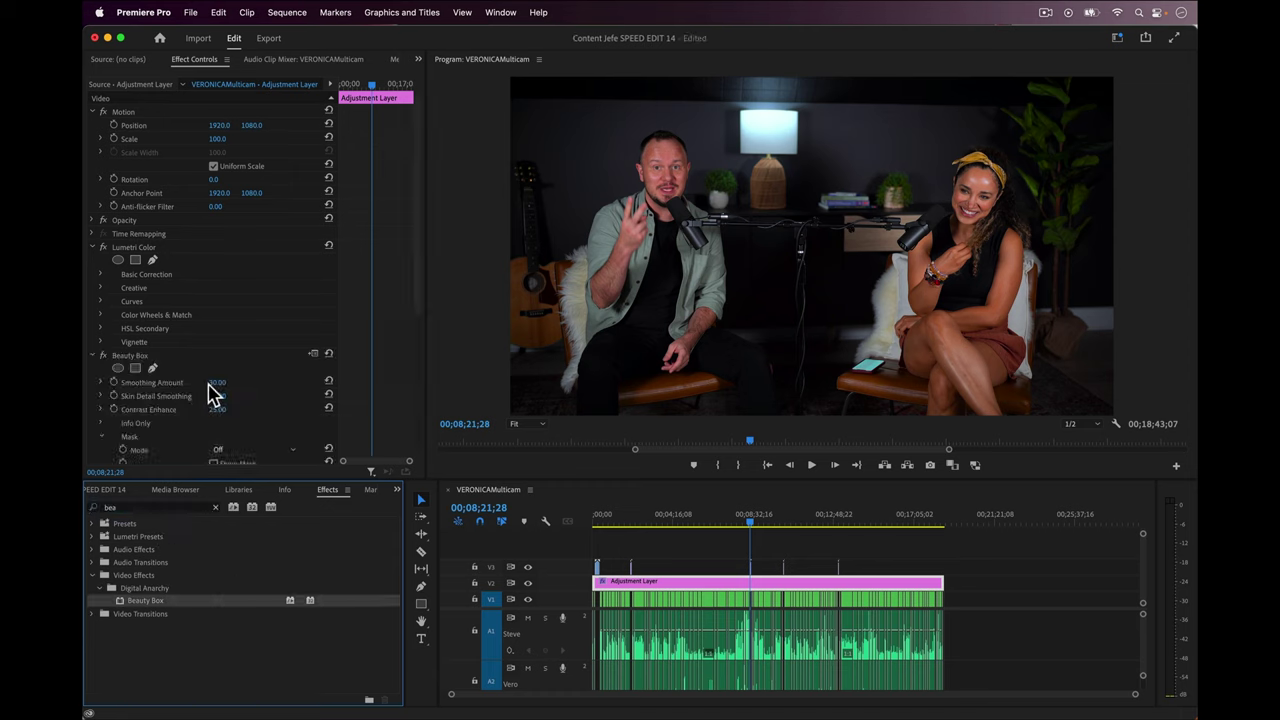
{"action": "scroll", "coordinate": [213, 392], "scroll_direction": "down", "scroll_amount": 3}
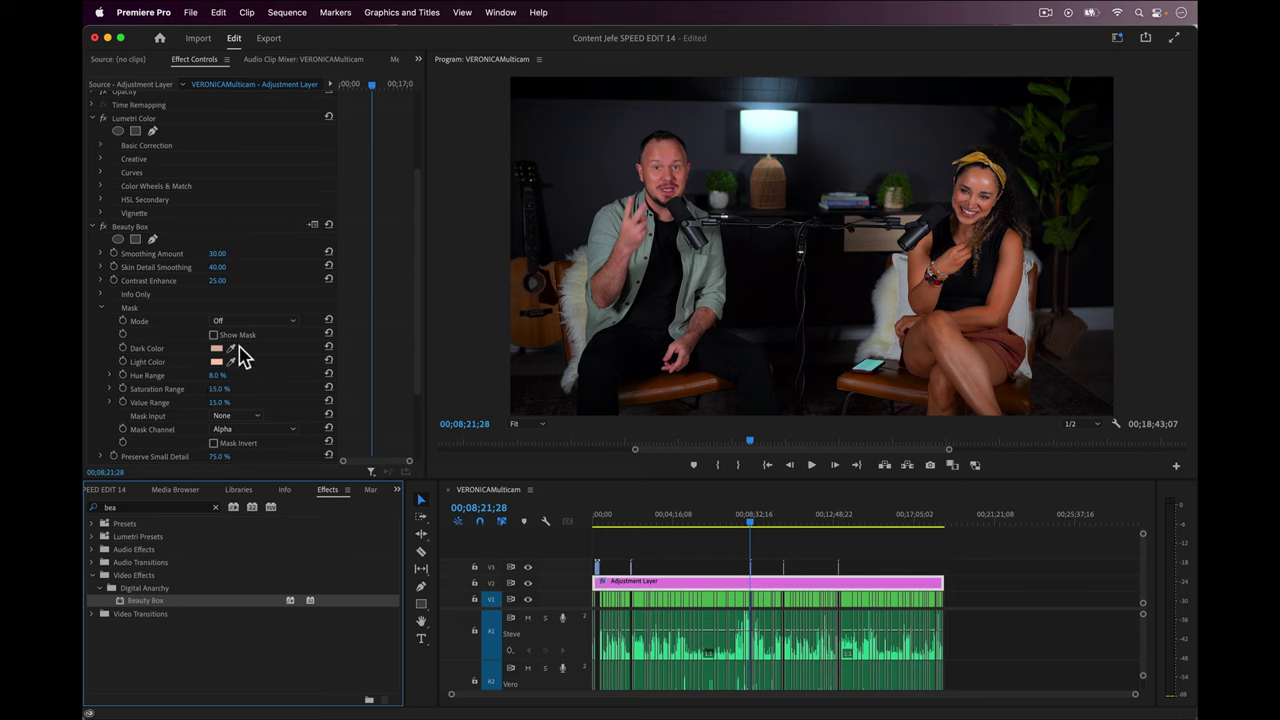
{"action": "left_click", "coordinate": [232, 348]}
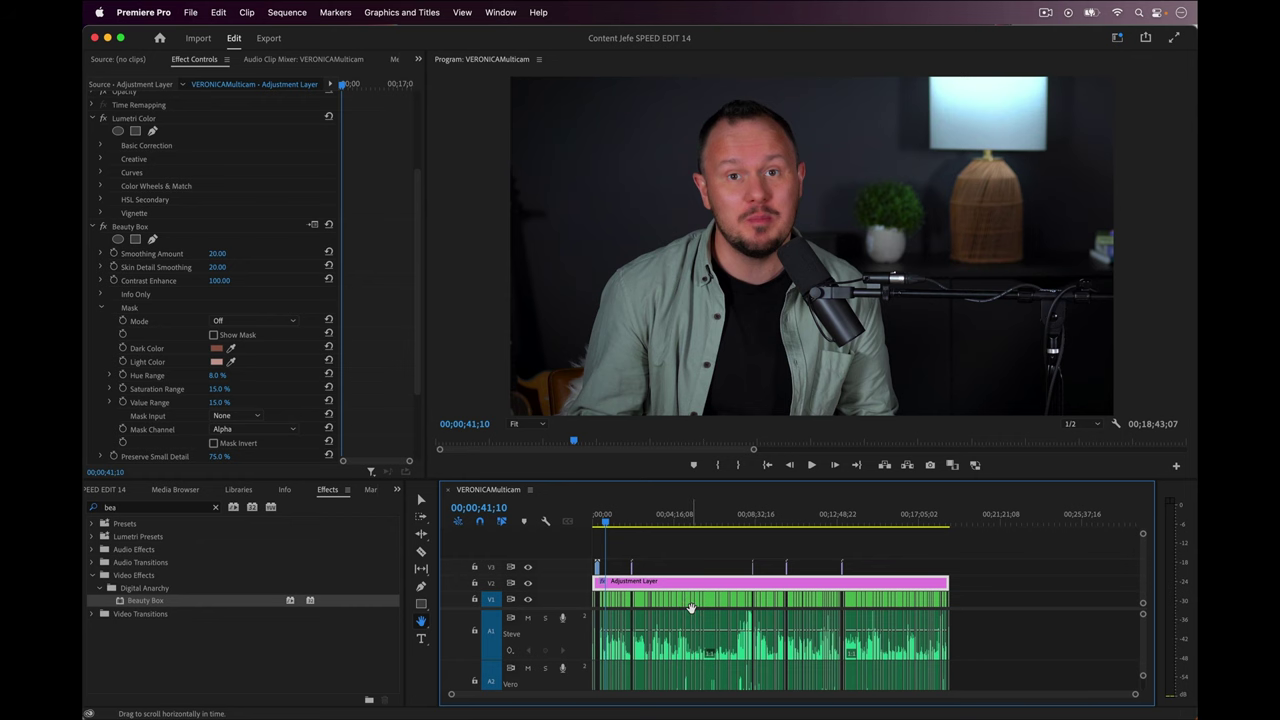
Choose the YouTube 2160p 4K Ultra HD export preset and start the export.
{"action": "key", "text": "super+m"}
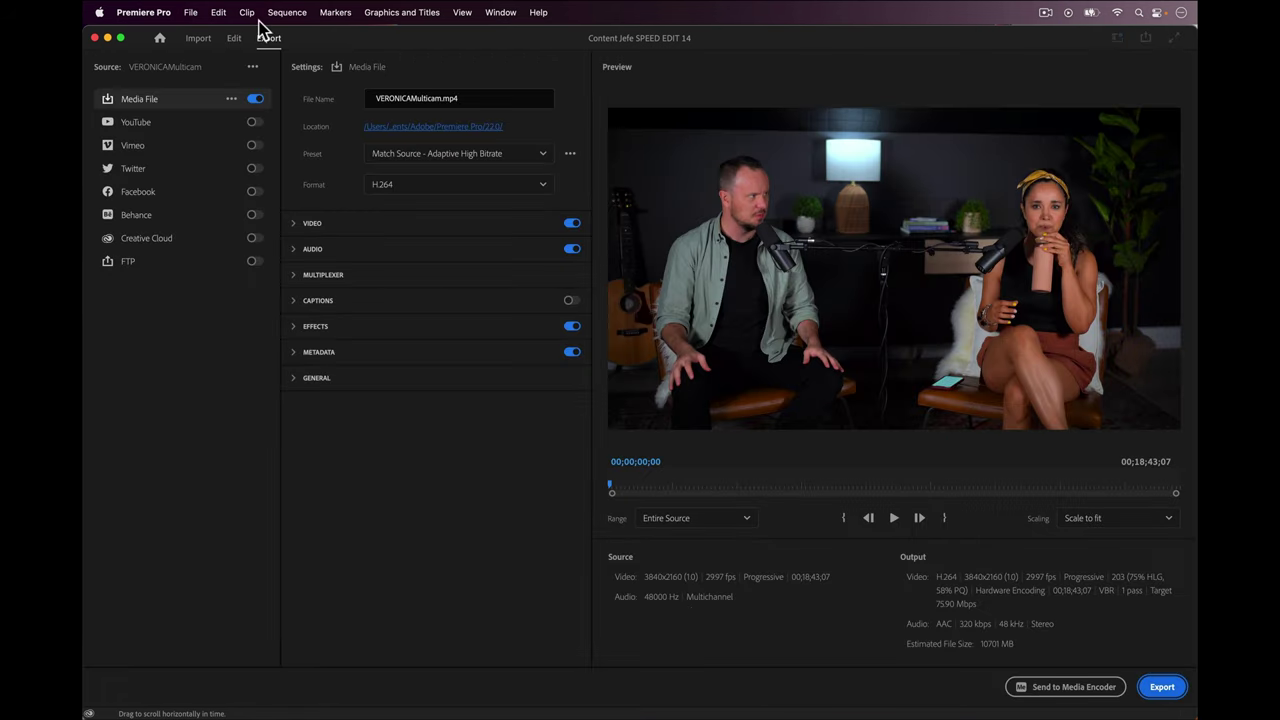
{"action": "left_click", "coordinate": [545, 155]}
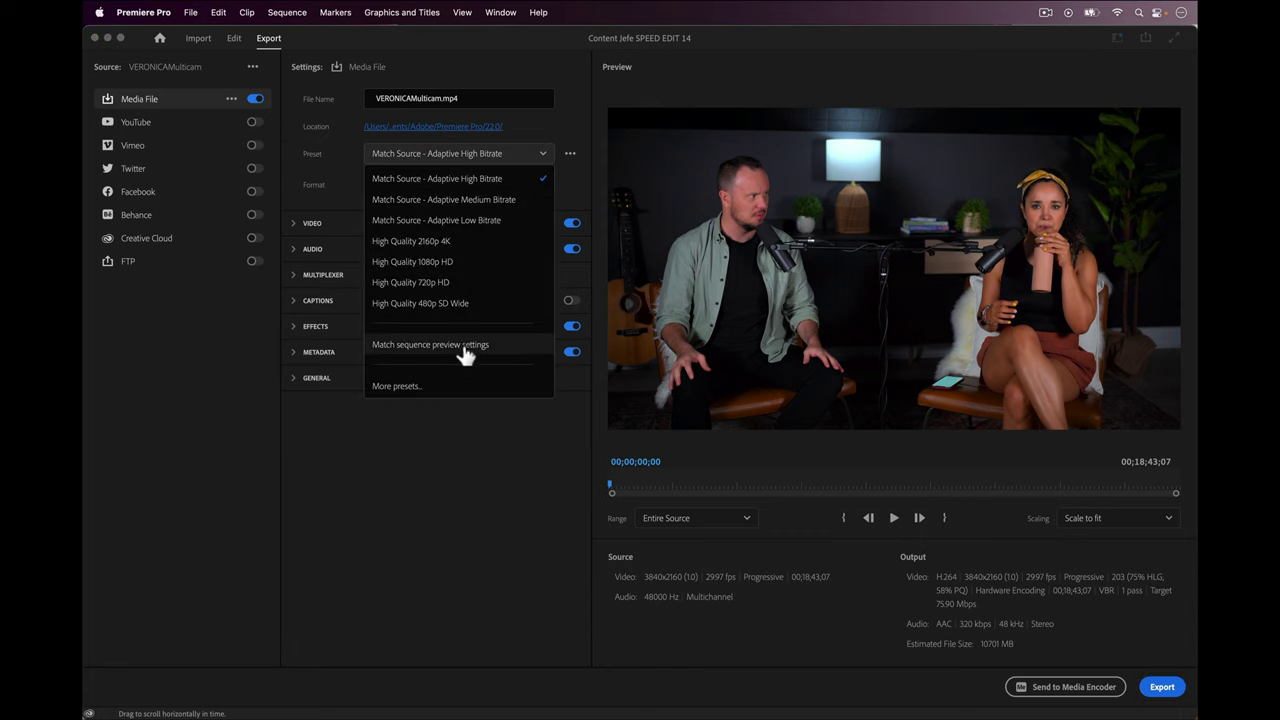
{"action": "left_click", "coordinate": [412, 386]}
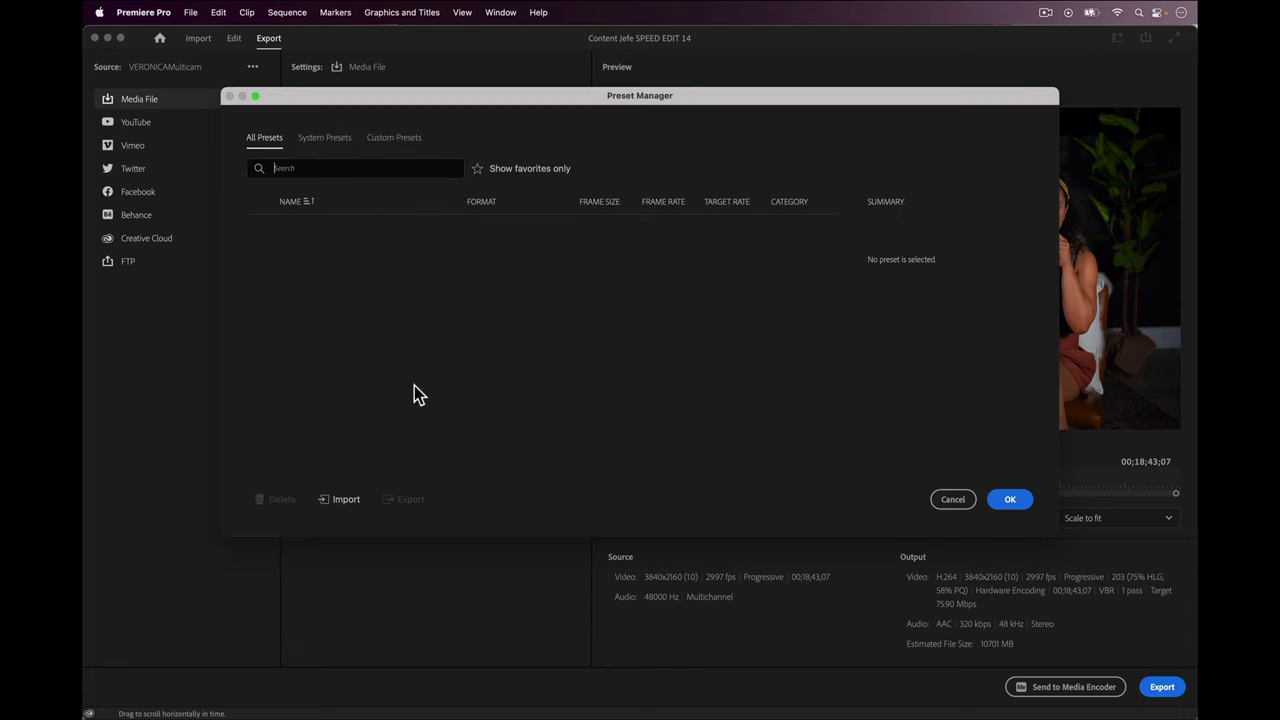
{"action": "type", "text": "YOUTUBE"}
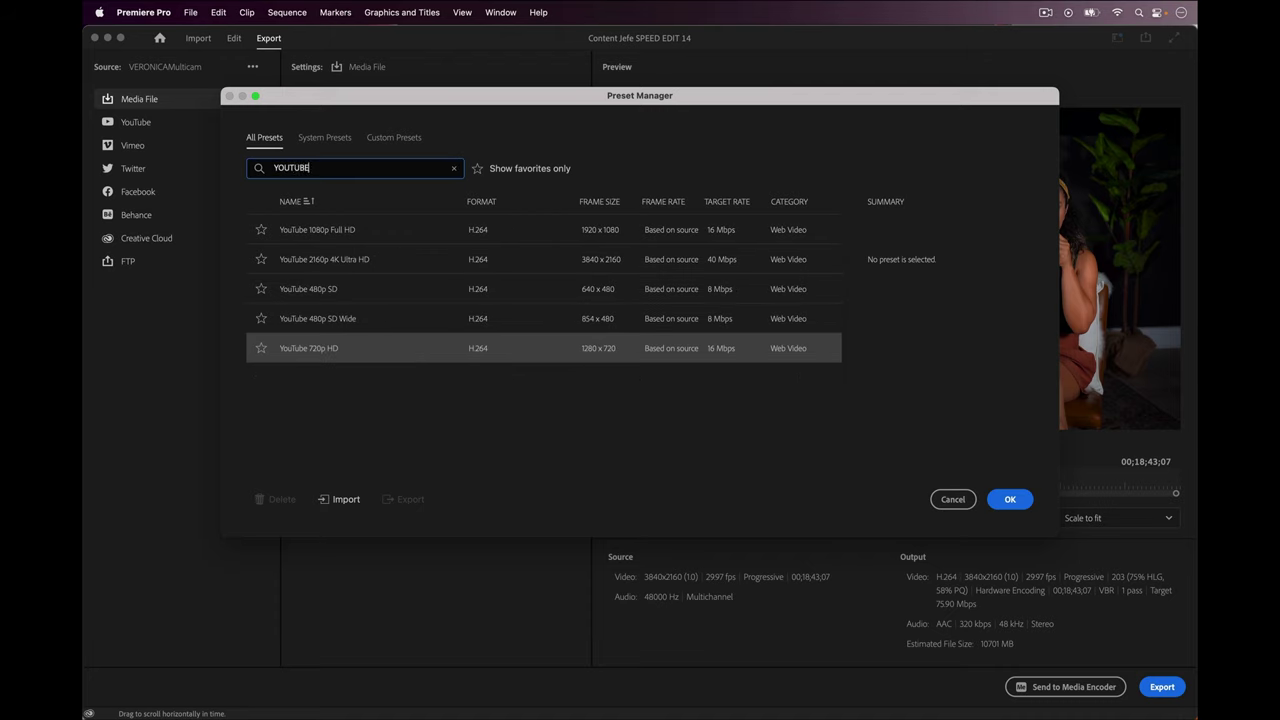
{"action": "left_click", "coordinate": [387, 270]}
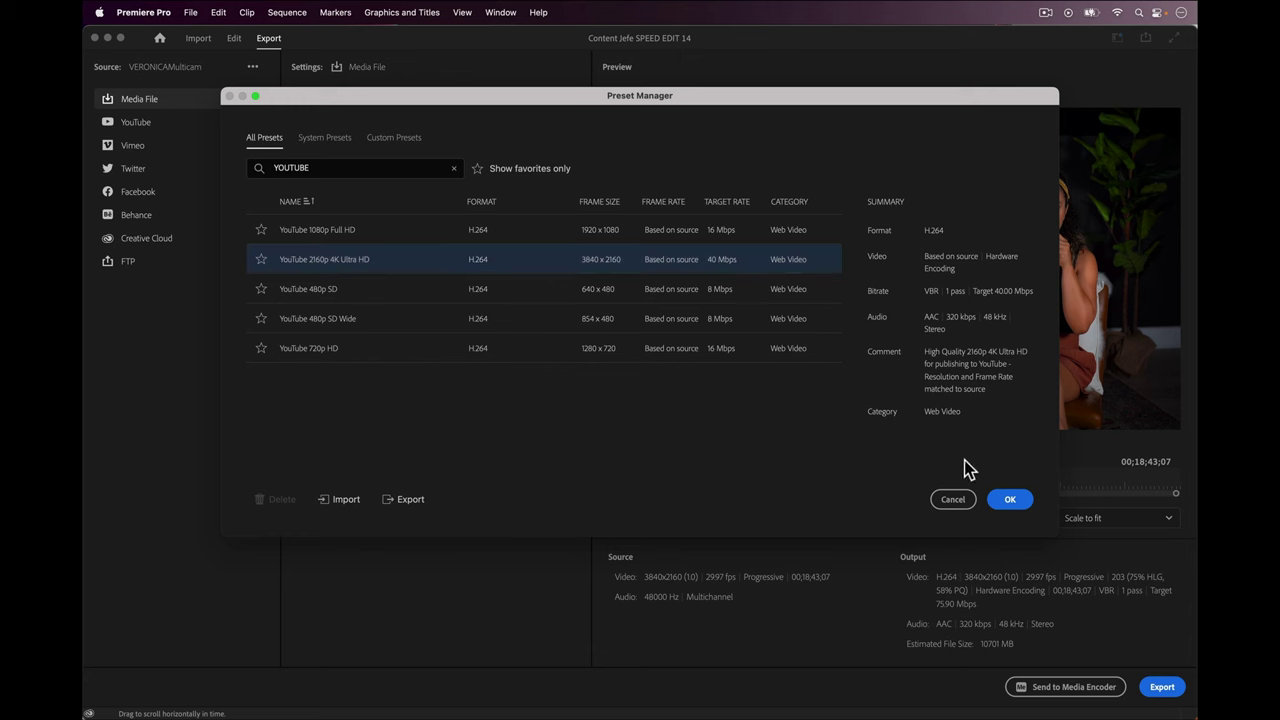
{"action": "left_click", "coordinate": [1012, 501]}
{"action": "left_click", "coordinate": [1170, 690]}
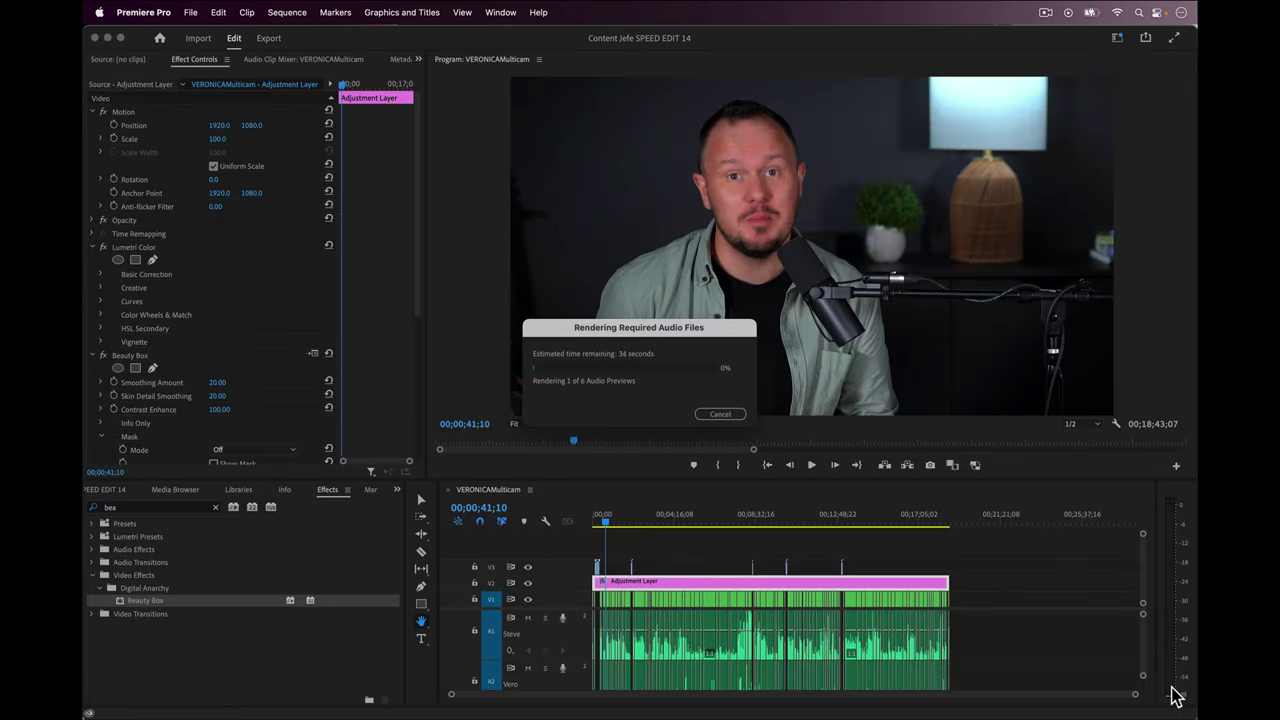